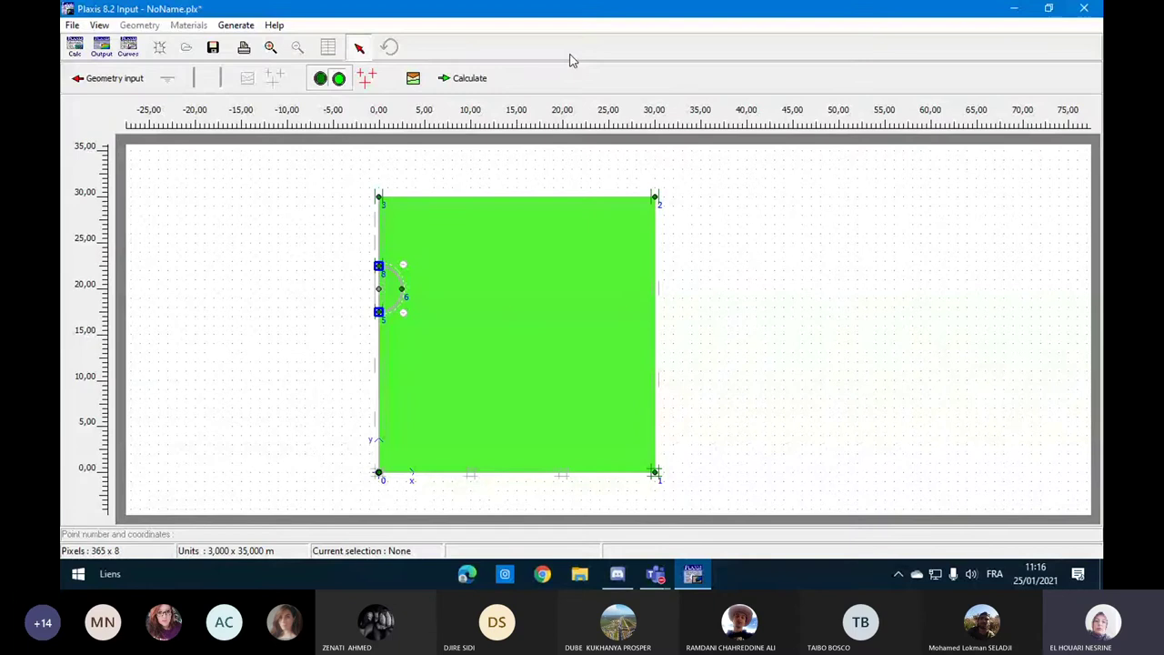
Step: Proceed from the initial conditions to the calculation program, saving the changes to NoName.plx
{"action": "left_click", "coordinate": [485, 81]}
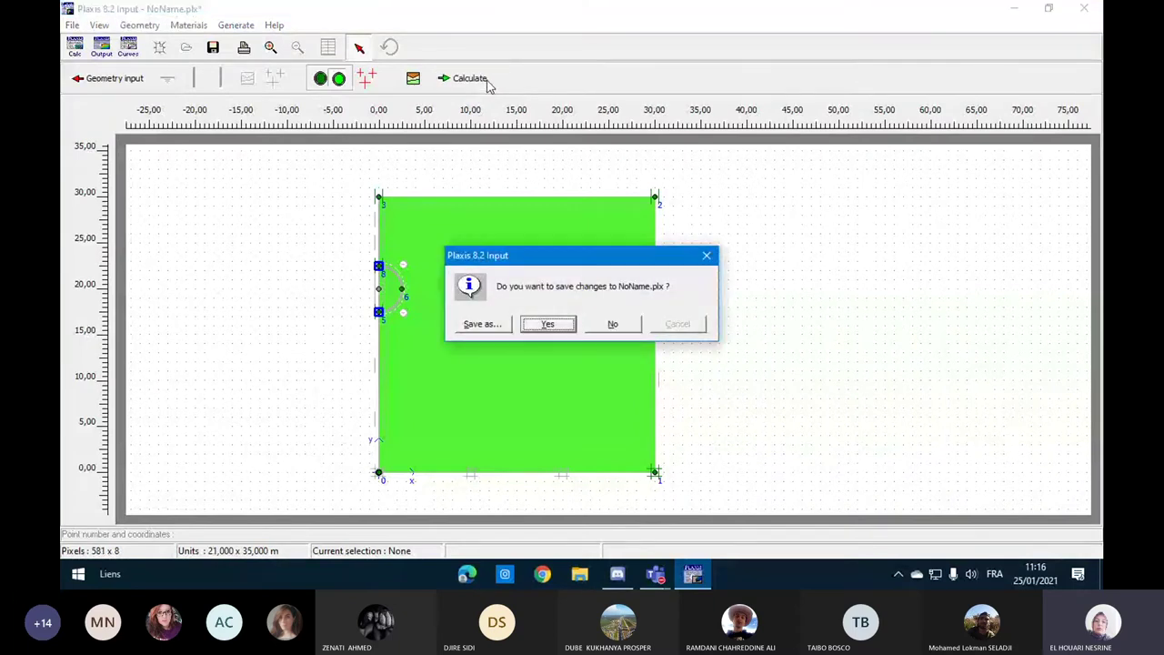
{"action": "left_click_drag", "start_coordinate": [613, 264], "coordinate": [800, 275]}
{"action": "left_click", "coordinate": [746, 333]}
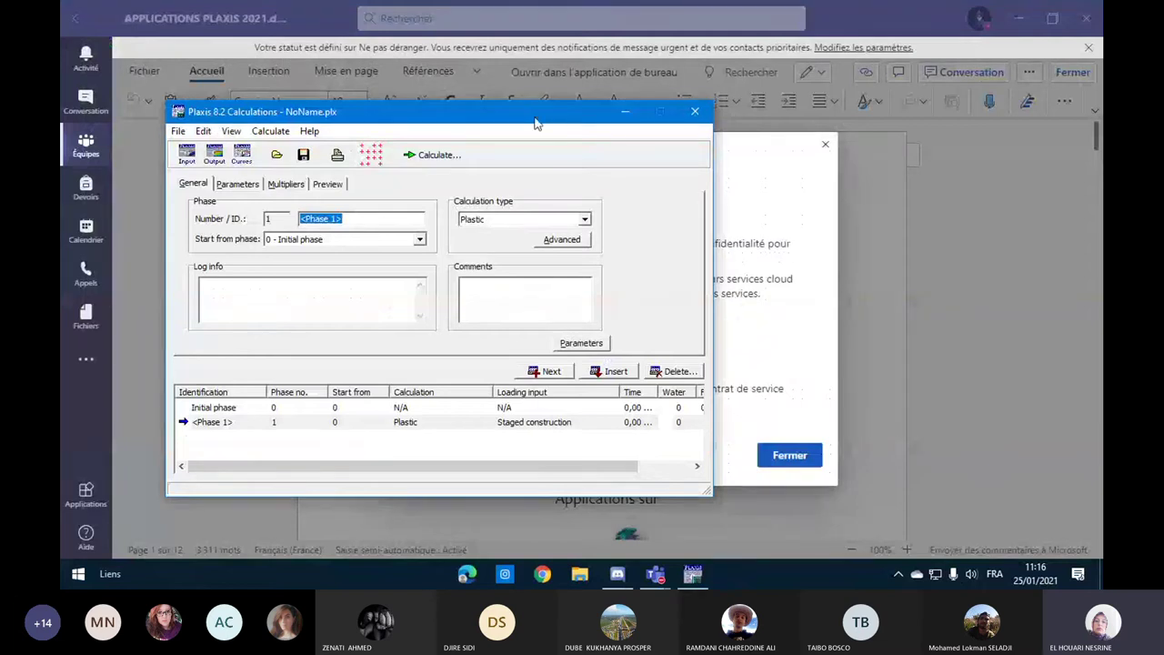
Step: Dismiss the Microsoft privacy notice in Teams, switch back to Plaxis Calculations and reposition its window over the document
{"action": "left_click_drag", "start_coordinate": [534, 123], "coordinate": [397, 132]}
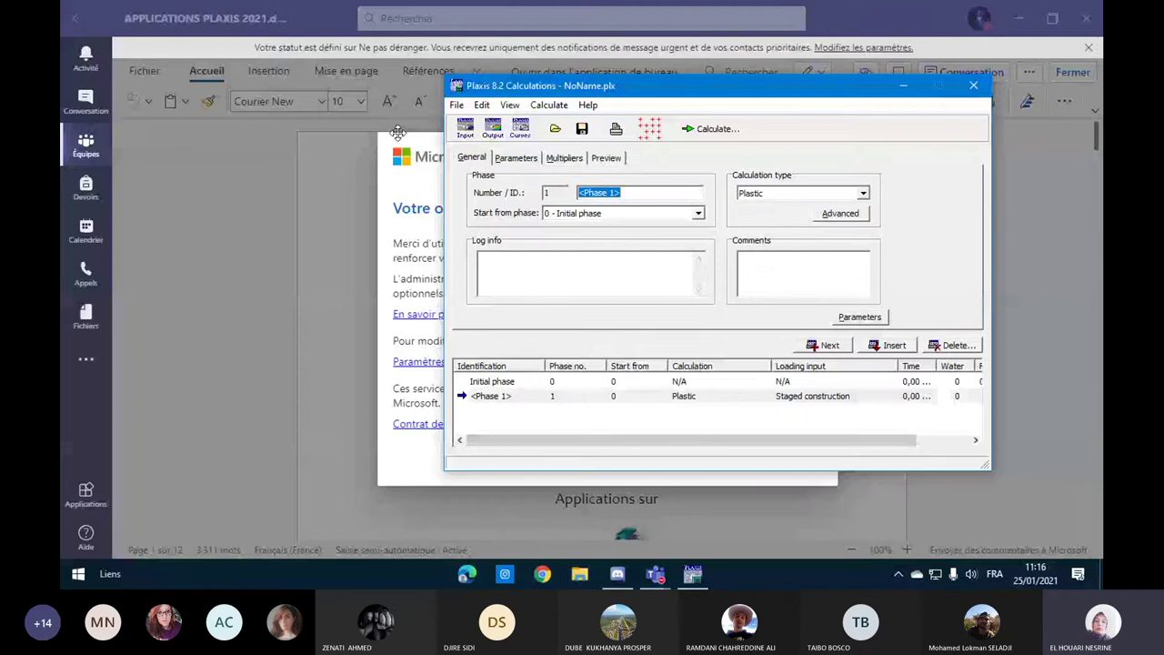
{"action": "left_click", "coordinate": [527, 361]}
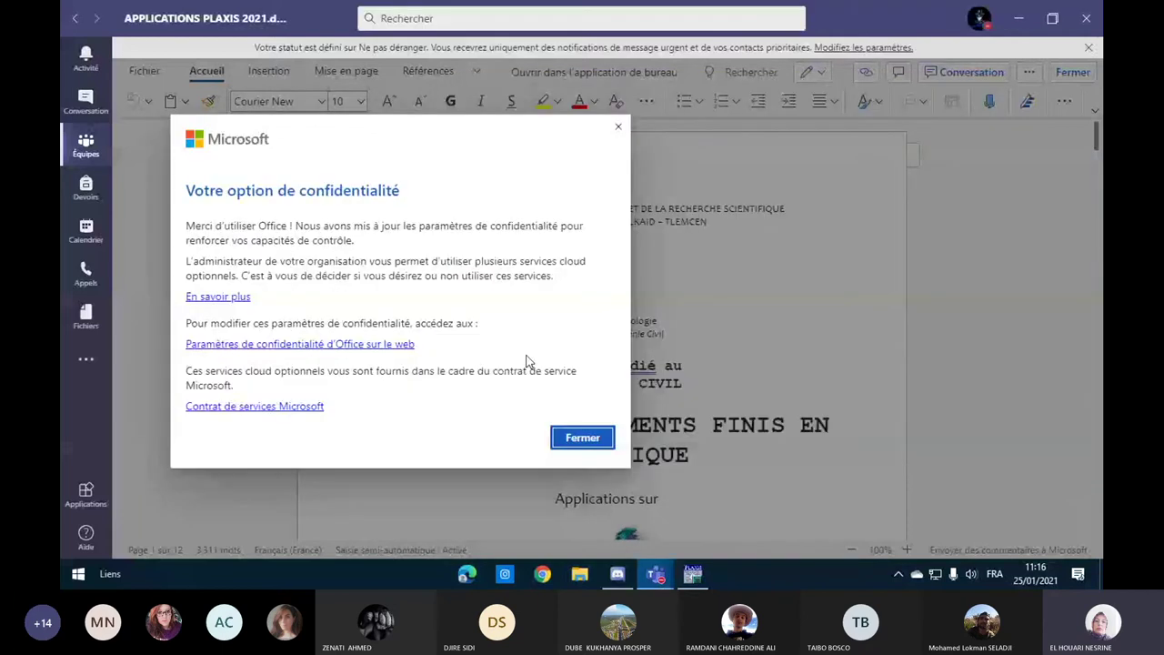
{"action": "left_click", "coordinate": [692, 573]}
{"action": "left_click_drag", "start_coordinate": [779, 106], "coordinate": [956, 116]}
{"action": "left_click", "coordinate": [583, 441]}
{"action": "left_click", "coordinate": [692, 573]}
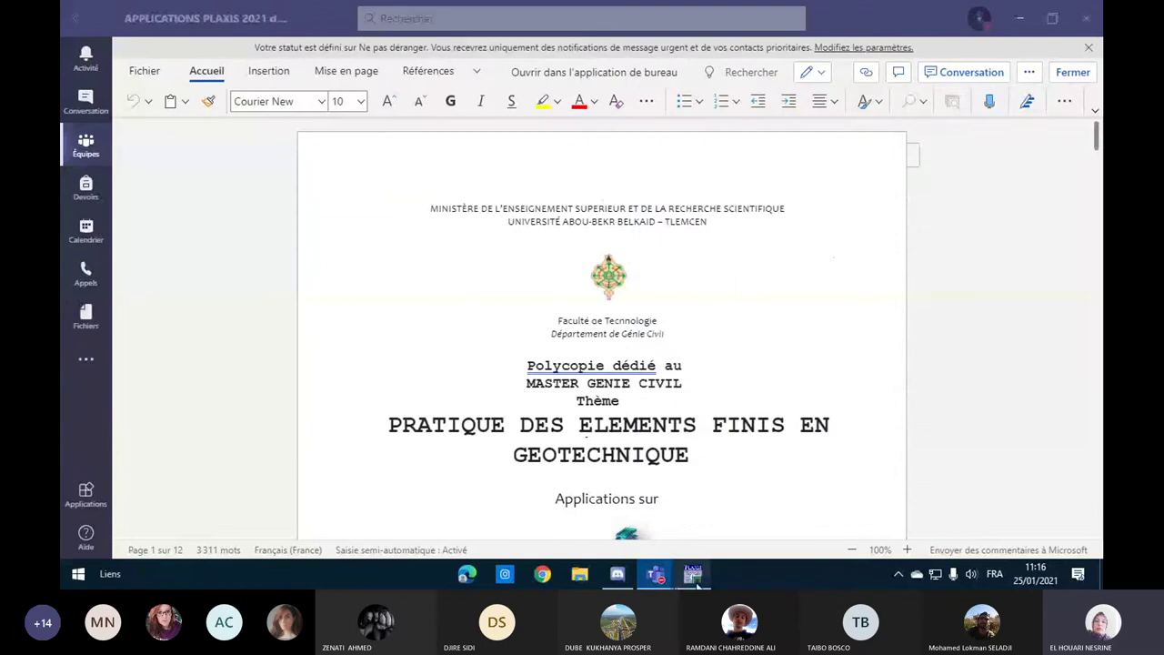
{"action": "left_click_drag", "start_coordinate": [845, 97], "coordinate": [564, 117]}
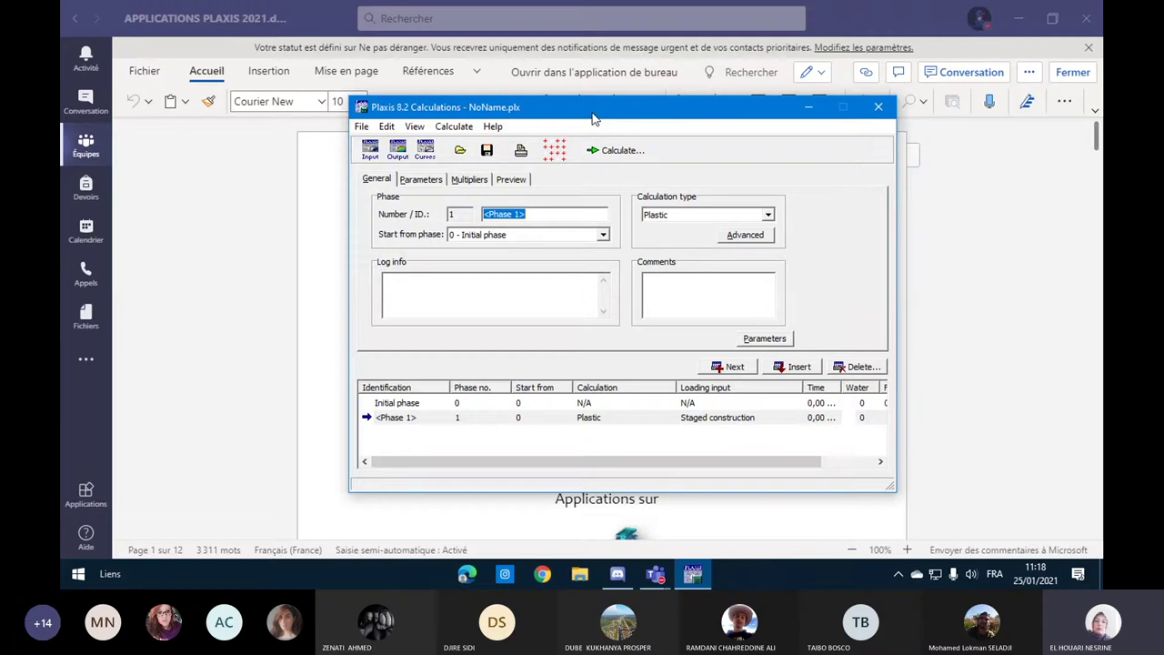
{"action": "left_click_drag", "start_coordinate": [592, 118], "coordinate": [592, 102]}
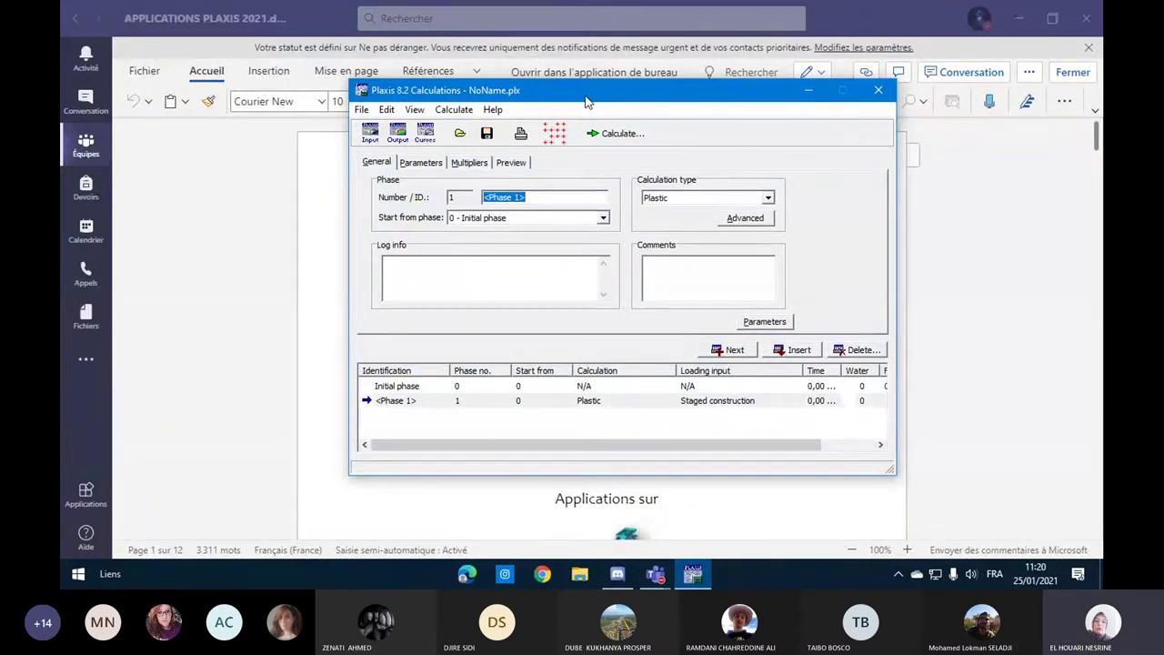
Step: Set Phase 1 to start from 0 - Initial phase
{"action": "left_click", "coordinate": [429, 165]}
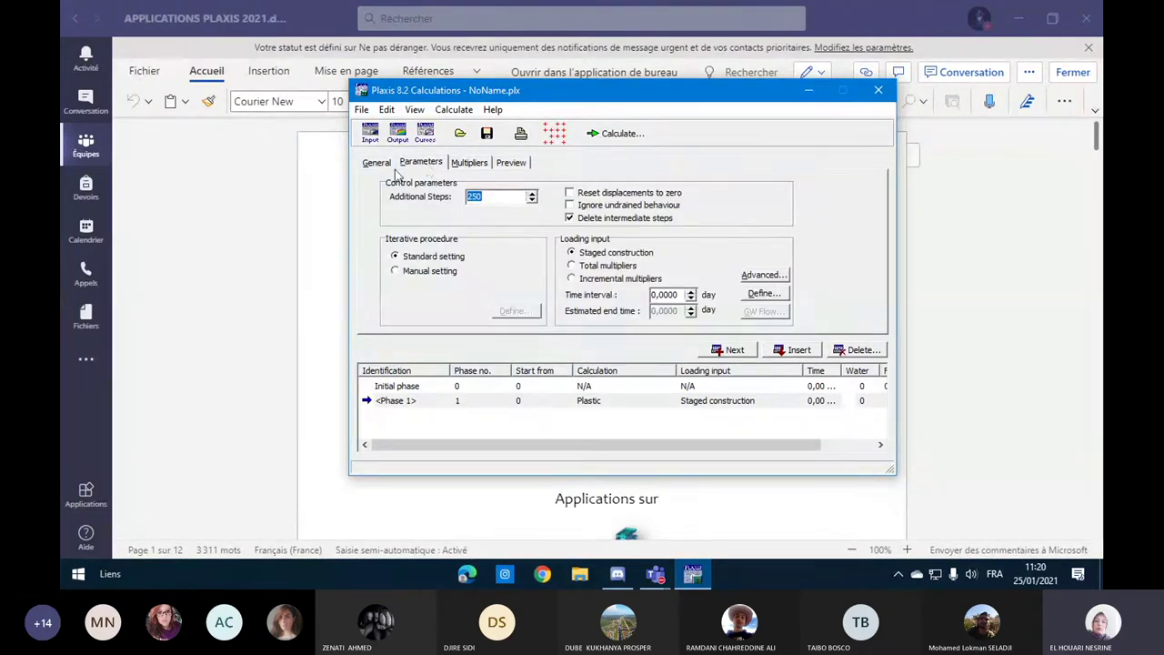
{"action": "left_click", "coordinate": [392, 165]}
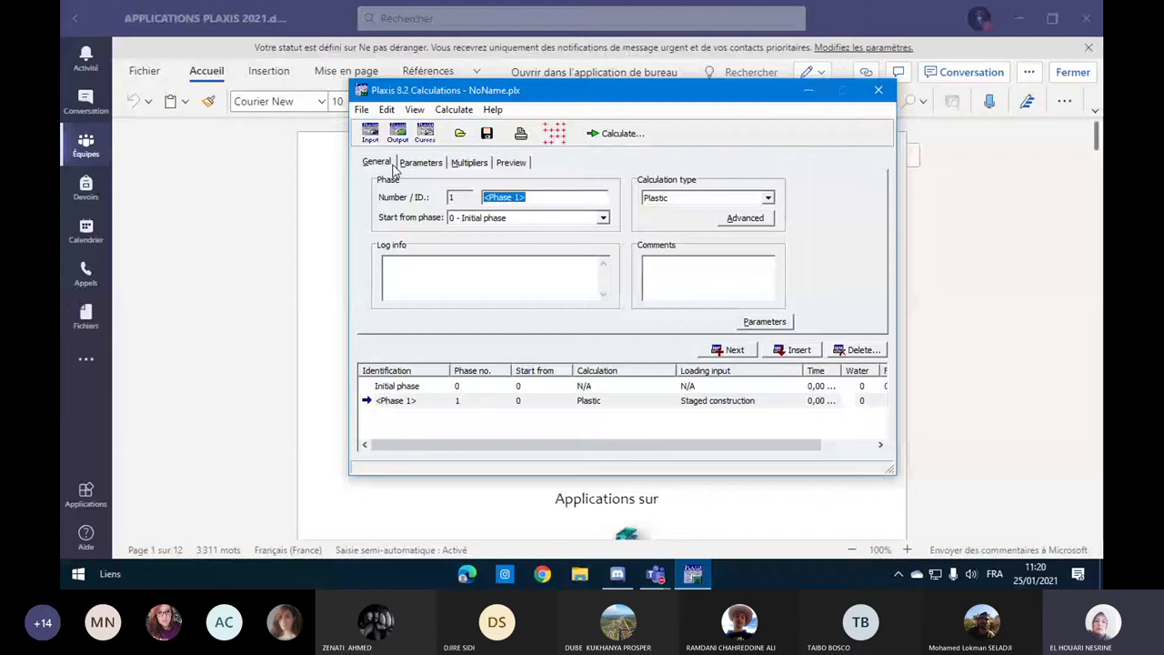
{"action": "left_click", "coordinate": [509, 217]}
{"action": "left_click", "coordinate": [513, 226]}
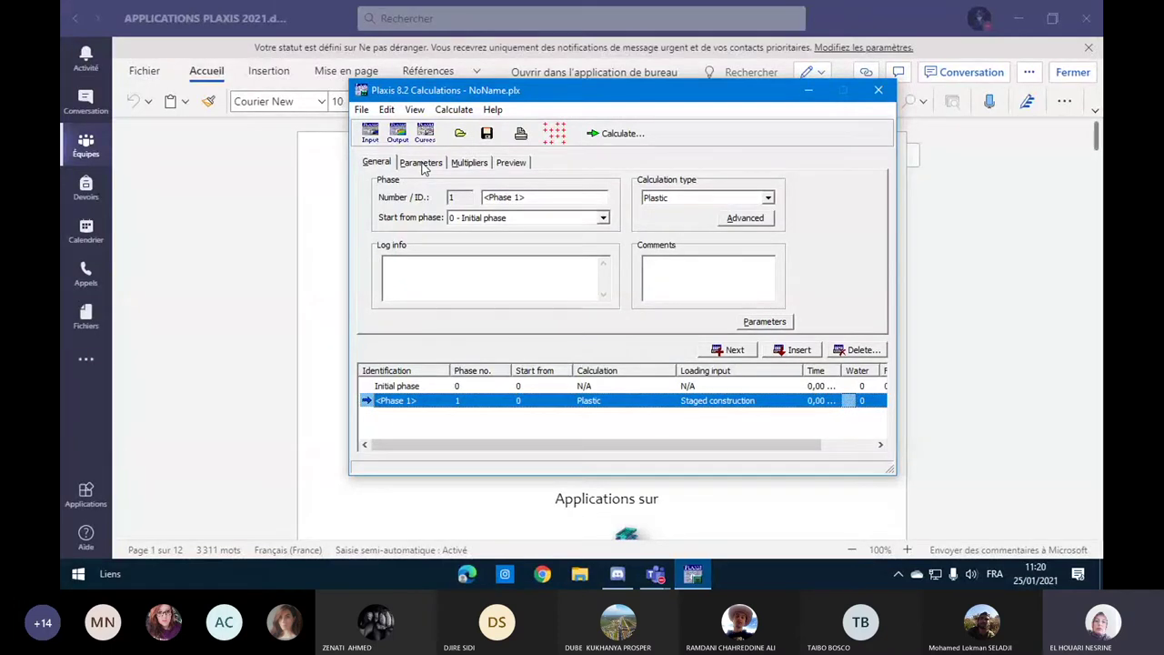
Step: Define Phase 1's staged construction by deactivating the soil cluster inside the tunnel and activating the tunnel lining
{"action": "left_click", "coordinate": [754, 328]}
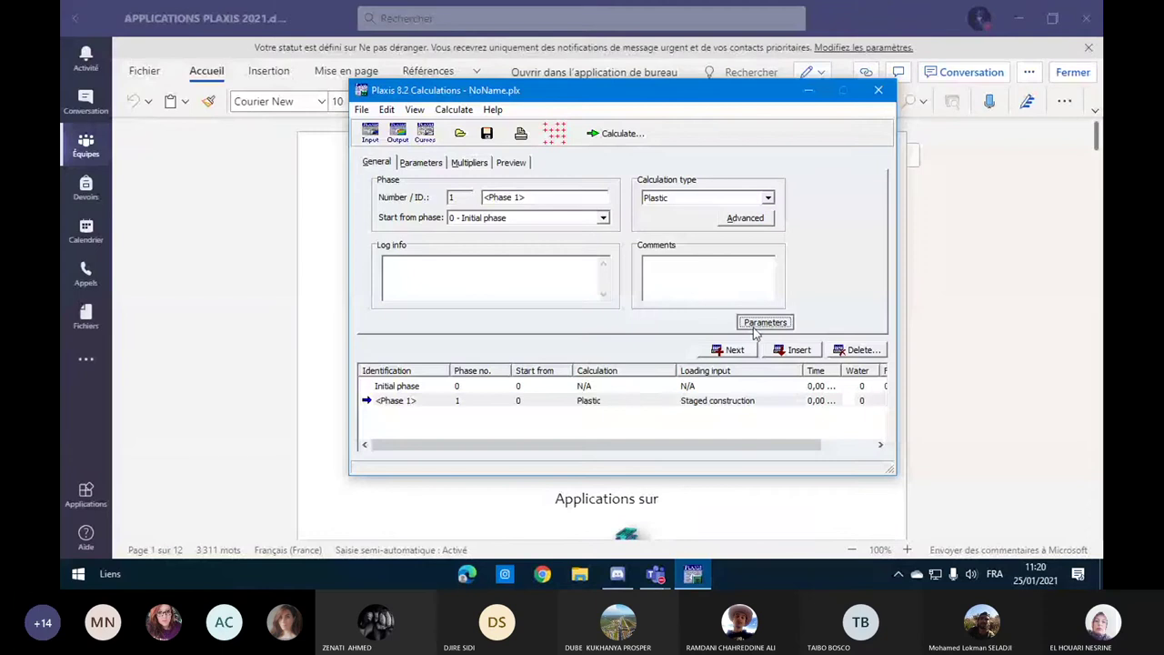
{"action": "left_click_drag", "start_coordinate": [617, 96], "coordinate": [792, 132]}
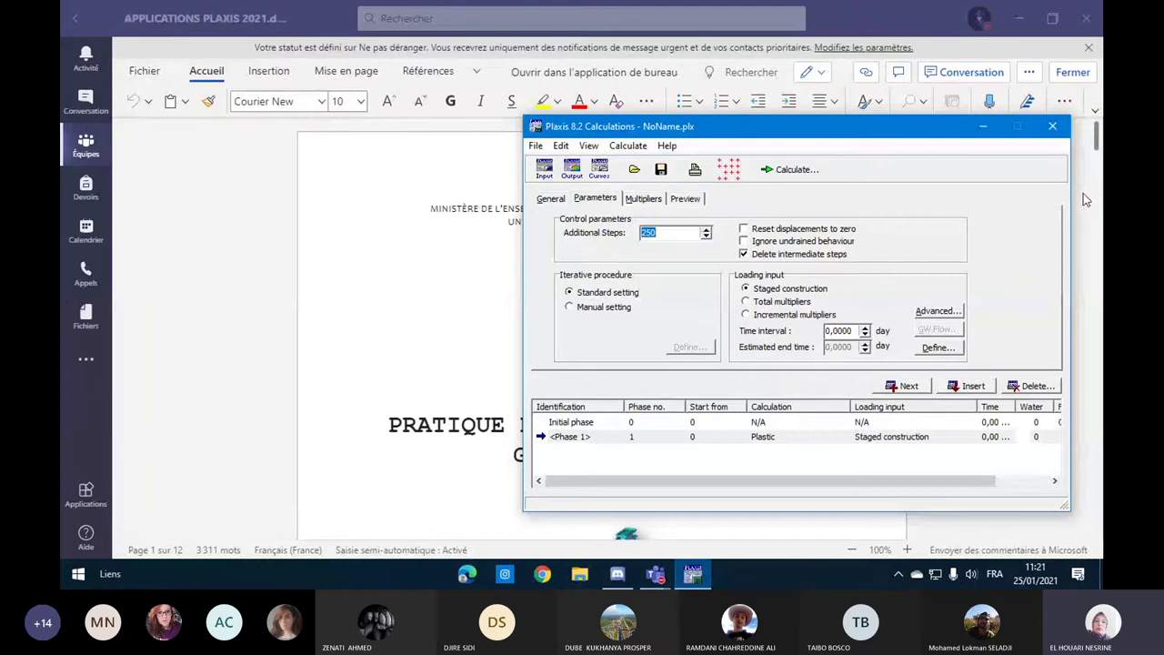
{"action": "left_click", "coordinate": [937, 347]}
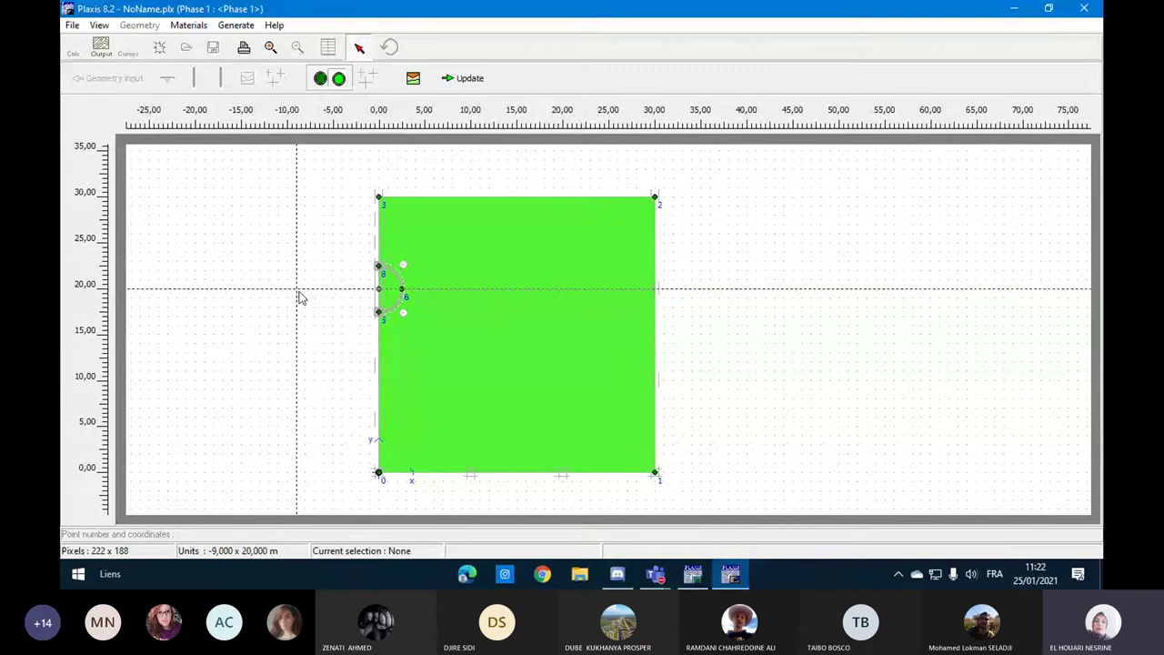
{"action": "left_click", "coordinate": [391, 288]}
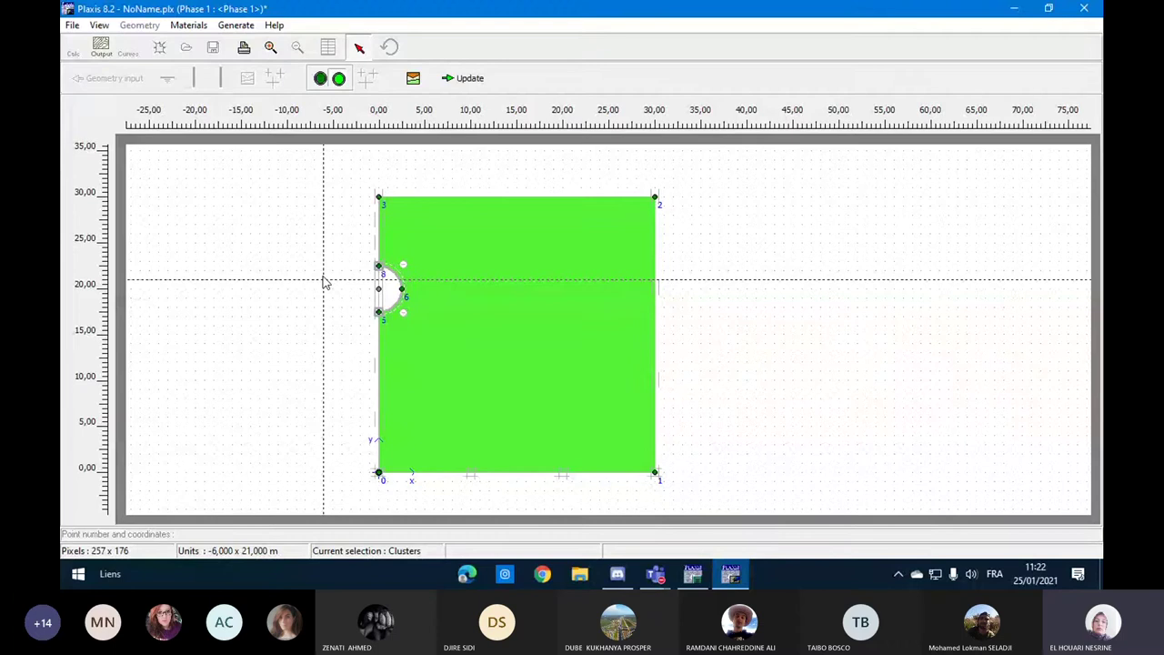
{"action": "left_click", "coordinate": [398, 283]}
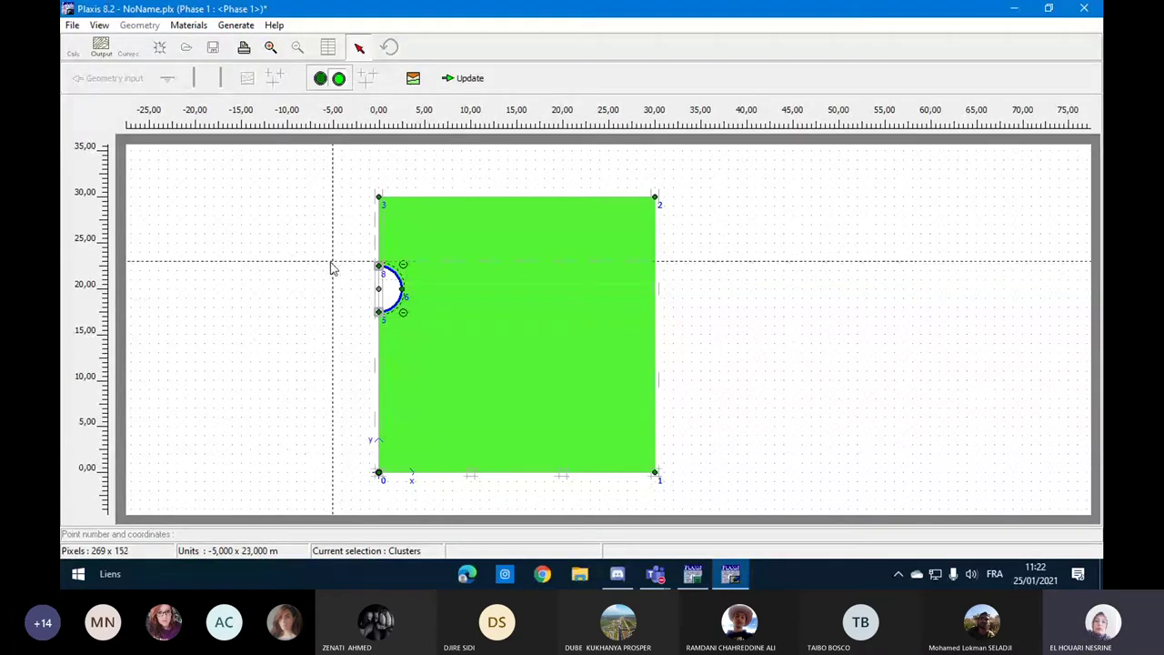
{"action": "key", "text": "alt+Tab"}
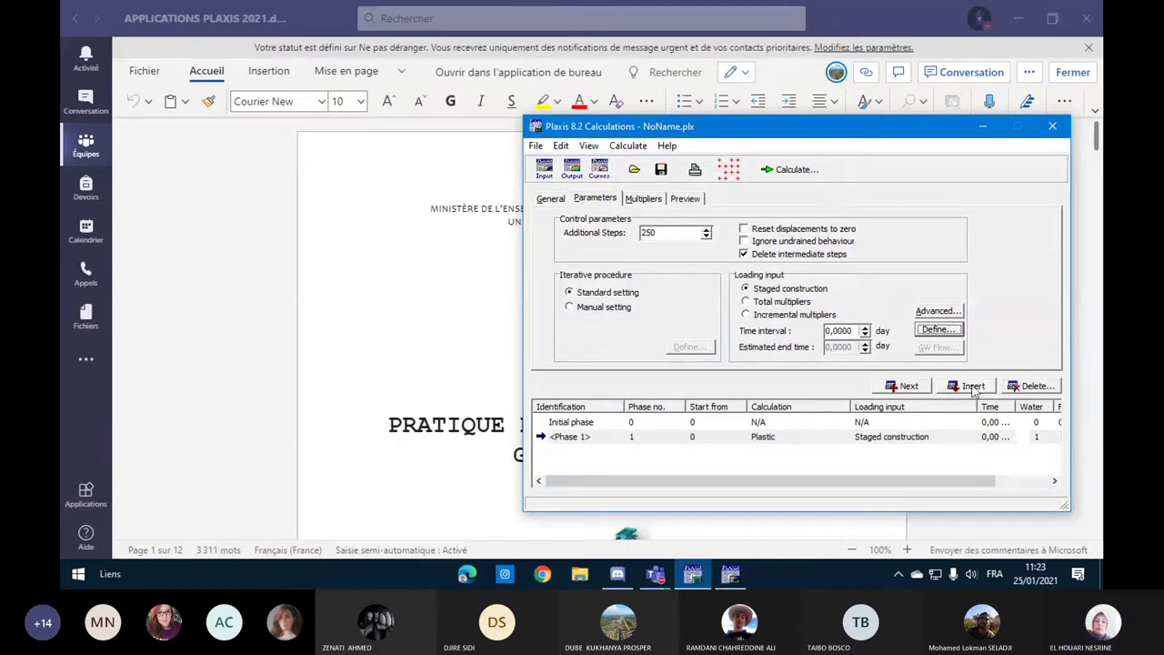
Step: Add Phase 2 after Phase 1 and open its staged construction definition
{"action": "left_click", "coordinate": [924, 387]}
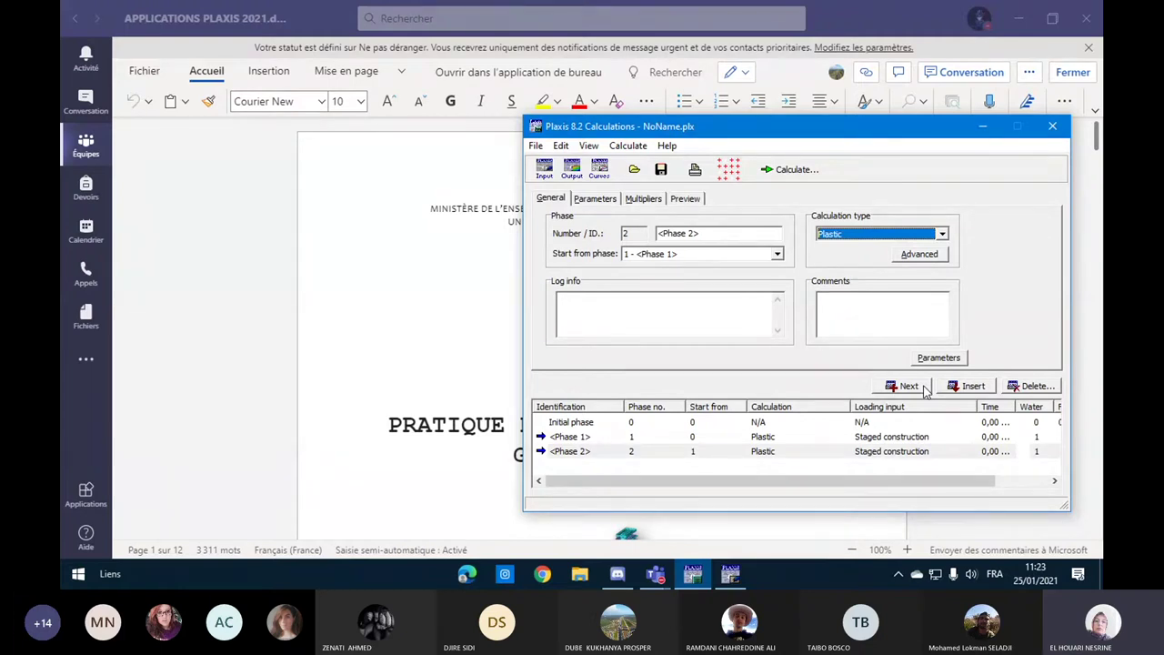
{"action": "left_click", "coordinate": [939, 360]}
{"action": "left_click", "coordinate": [941, 351]}
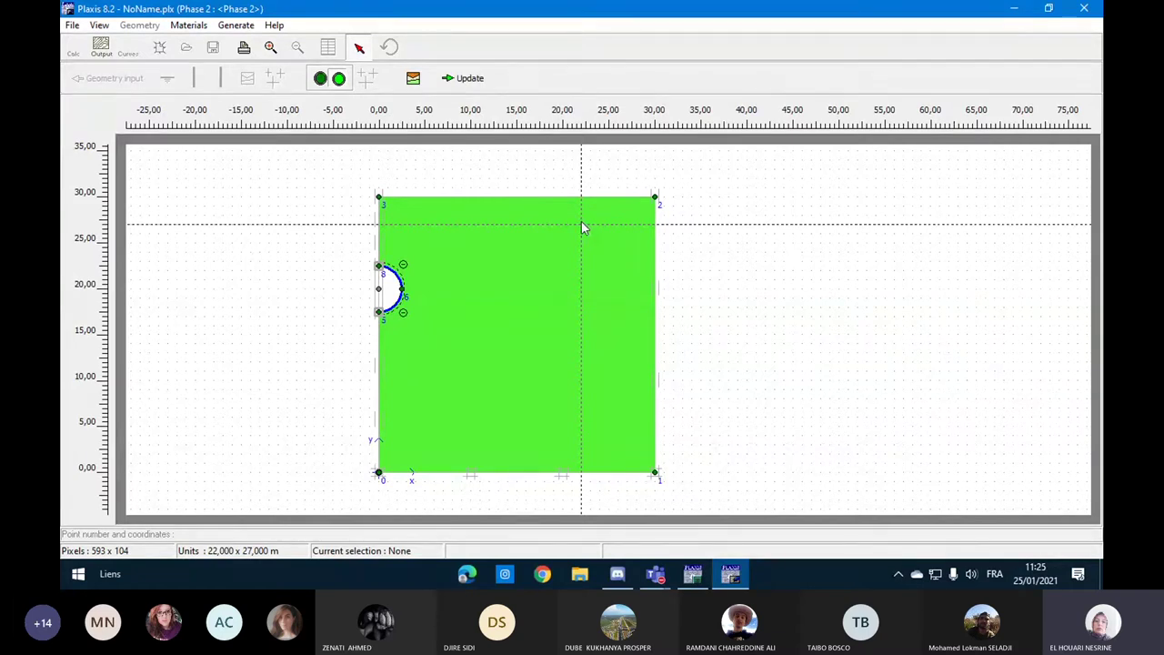
Step: Apply a contraction increment to the tunnel in Phase 2 and update the phase definition
{"action": "double_click", "coordinate": [380, 291]}
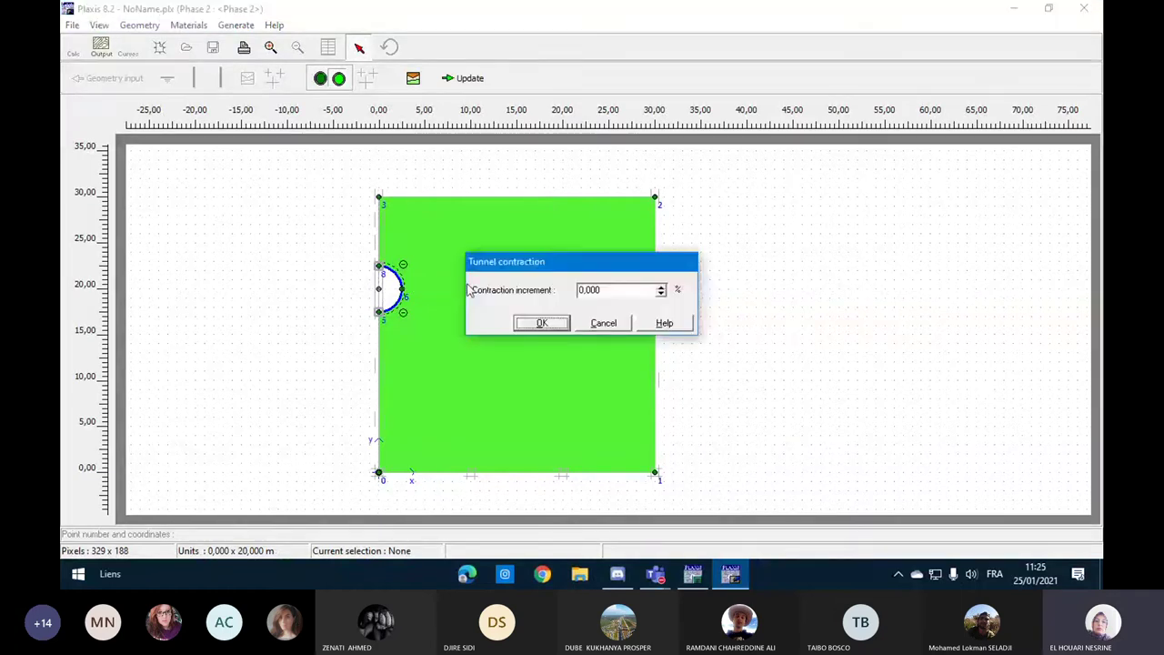
{"action": "left_click_drag", "start_coordinate": [606, 266], "coordinate": [771, 263]}
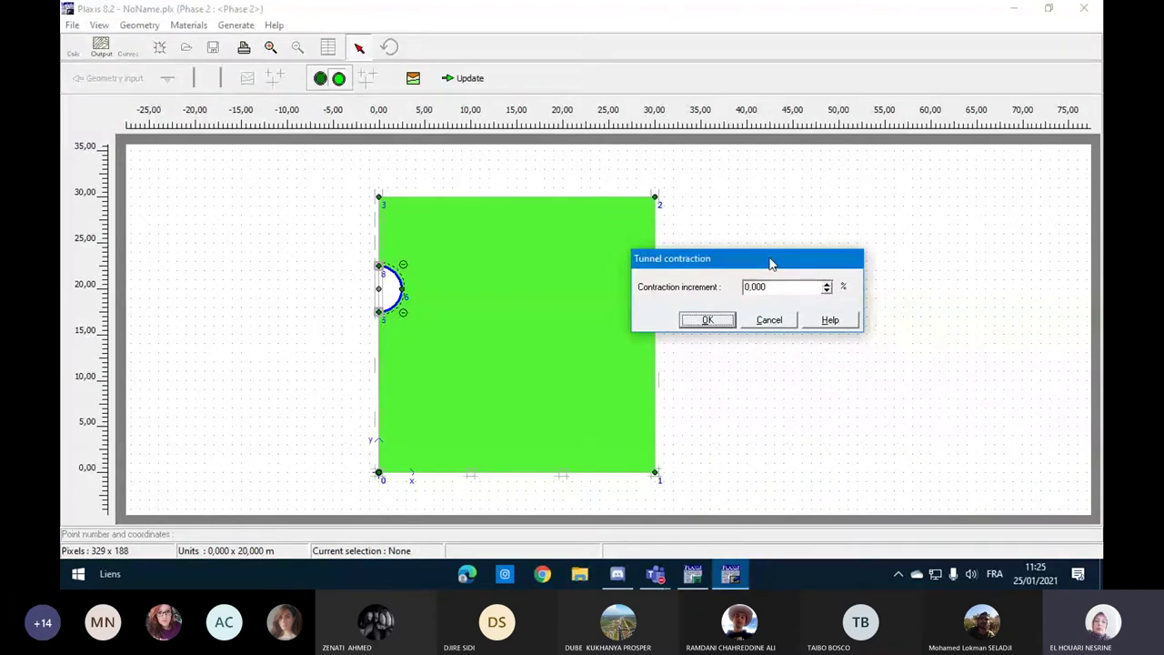
{"action": "left_click", "coordinate": [827, 282]}
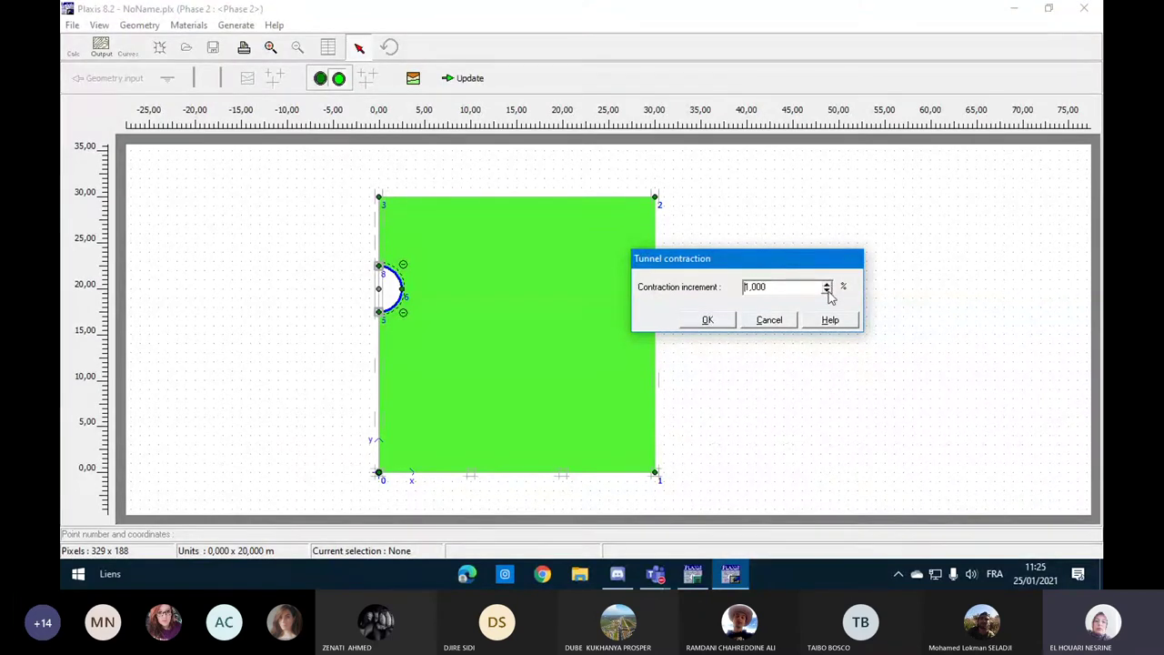
{"action": "left_click", "coordinate": [826, 285]}
{"action": "left_click", "coordinate": [709, 320]}
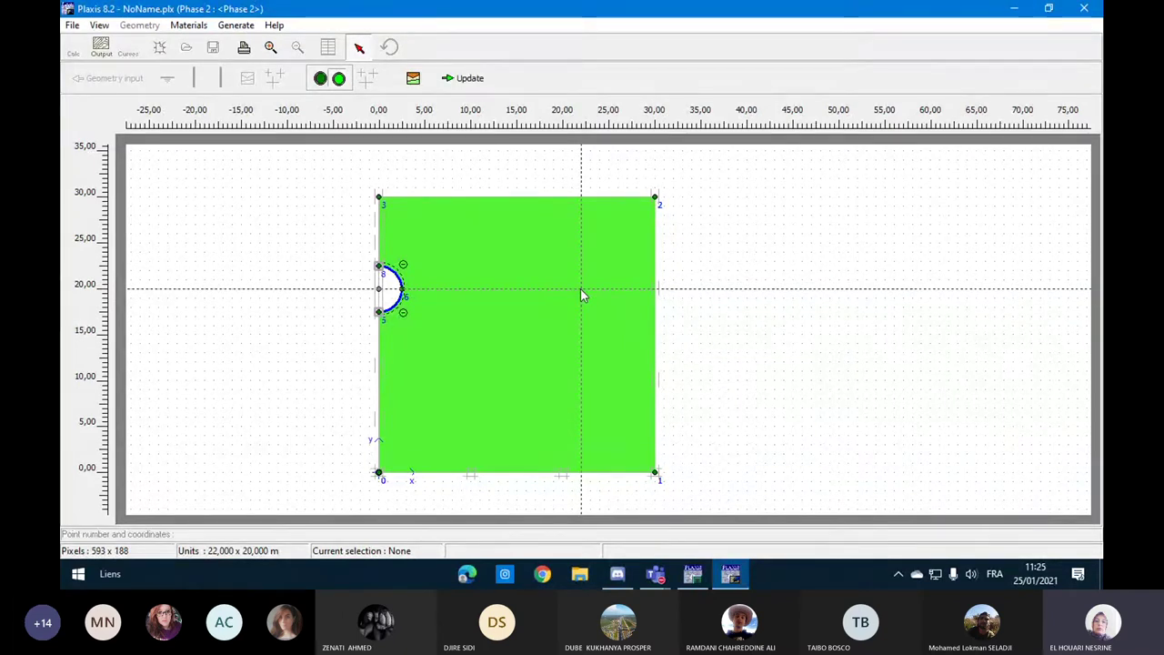
{"action": "left_click", "coordinate": [482, 80]}
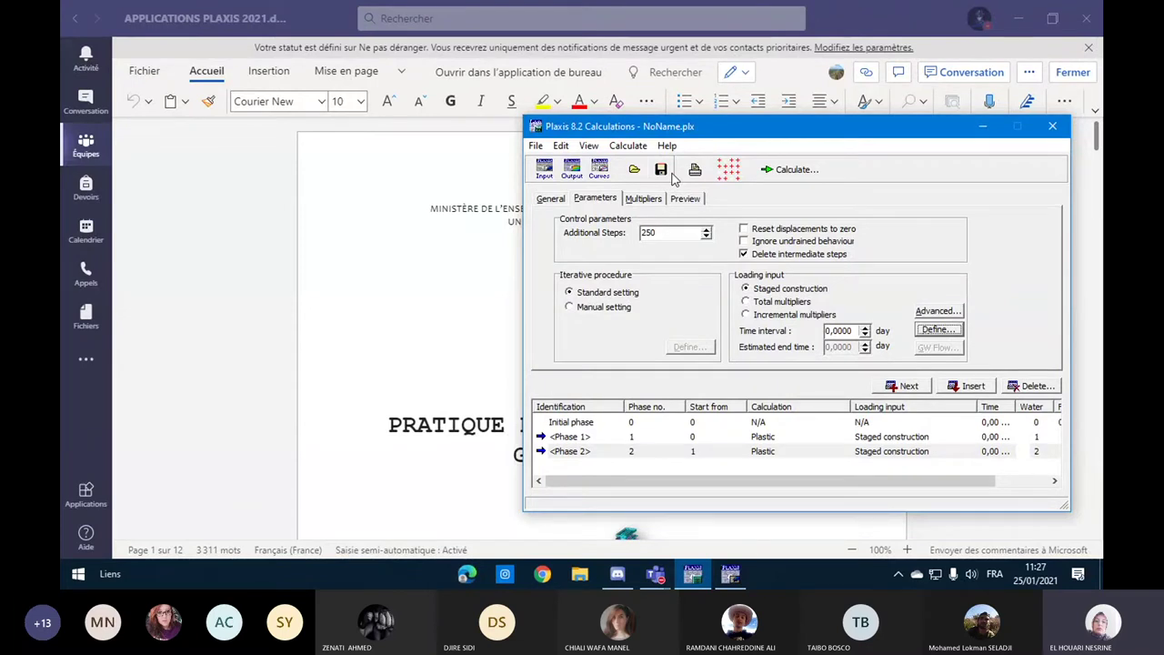
Step: Select a node at mid-height on the tunnel's side wall for the load-displacement curves and update the calculation
{"action": "left_click", "coordinate": [791, 170]}
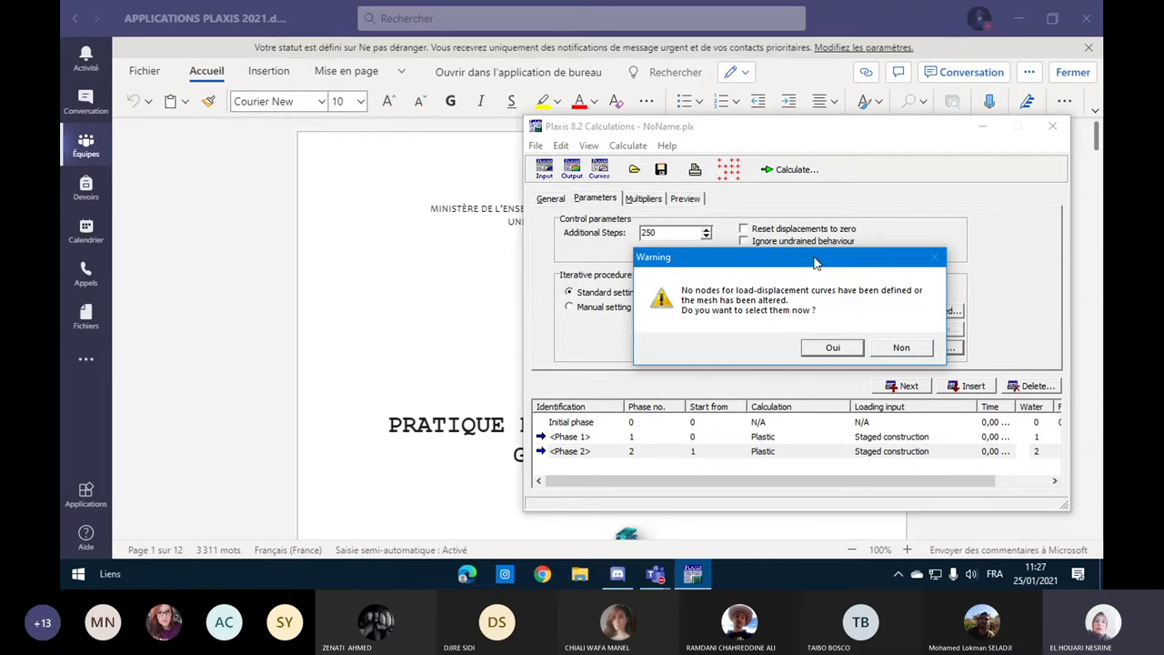
{"action": "left_click", "coordinate": [830, 353]}
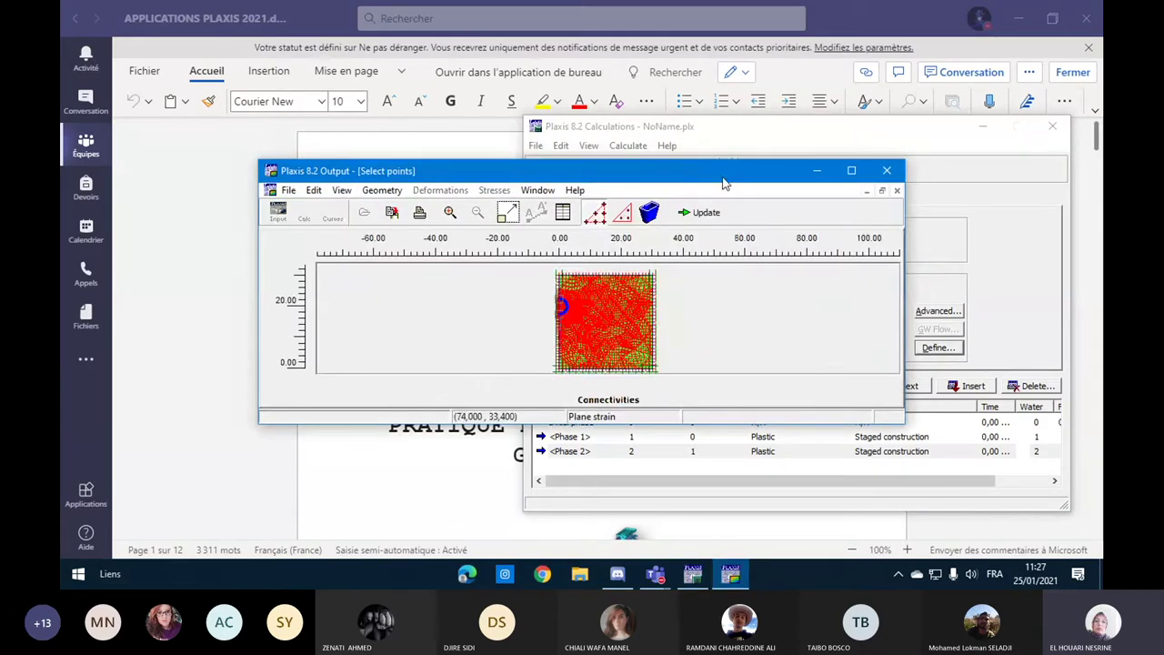
{"action": "double_click", "coordinate": [723, 176]}
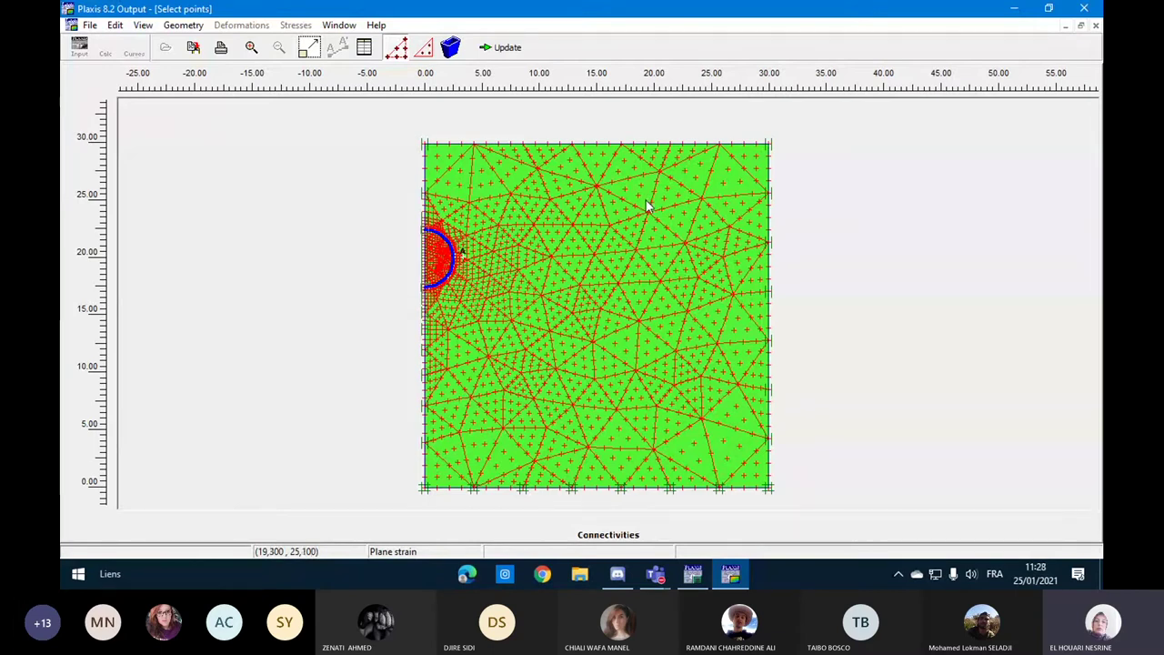
{"action": "left_click", "coordinate": [523, 49]}
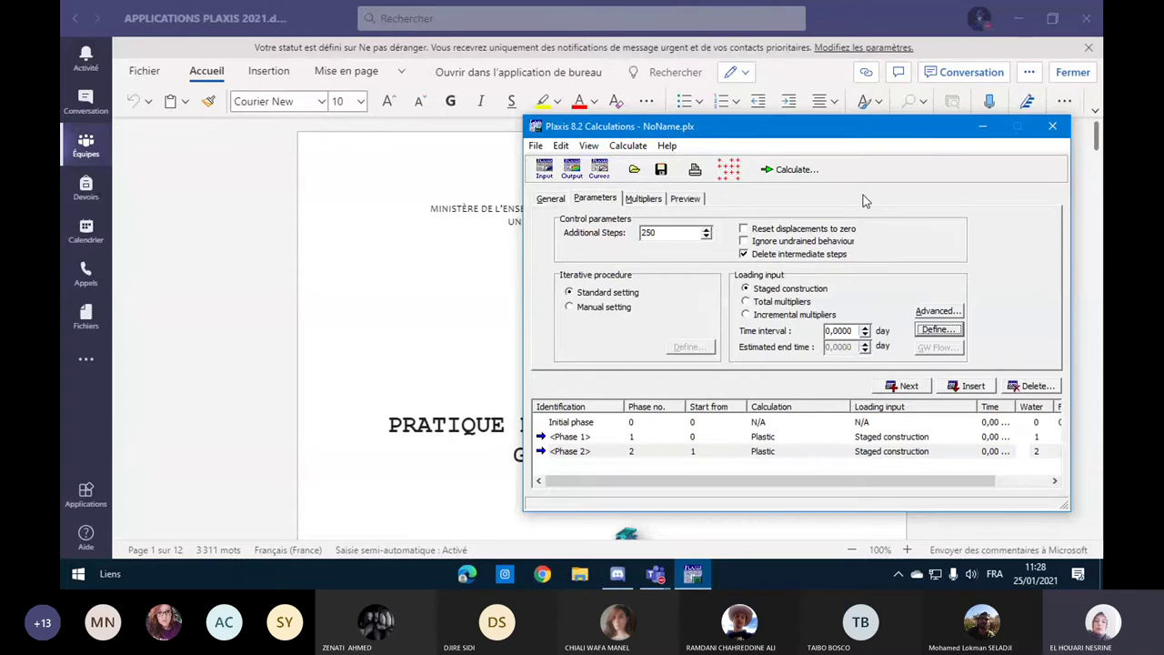
Step: Switch to the Teams meeting window and share the screen again
{"action": "left_click", "coordinate": [648, 571]}
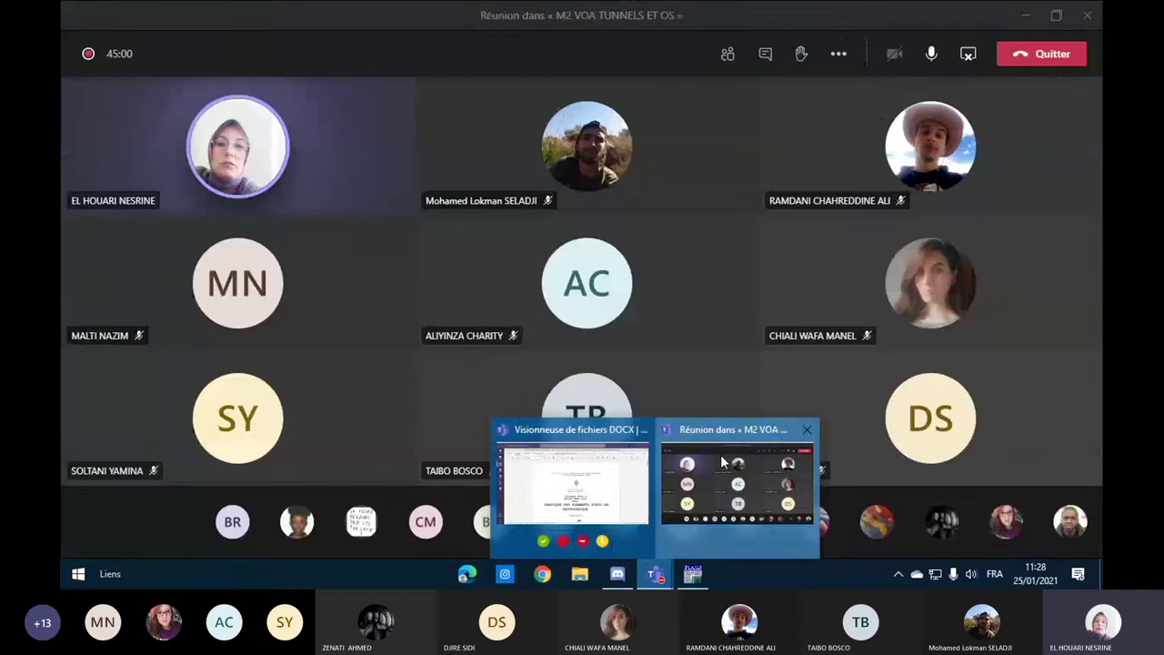
{"action": "left_click", "coordinate": [736, 486]}
{"action": "left_click", "coordinate": [968, 60]}
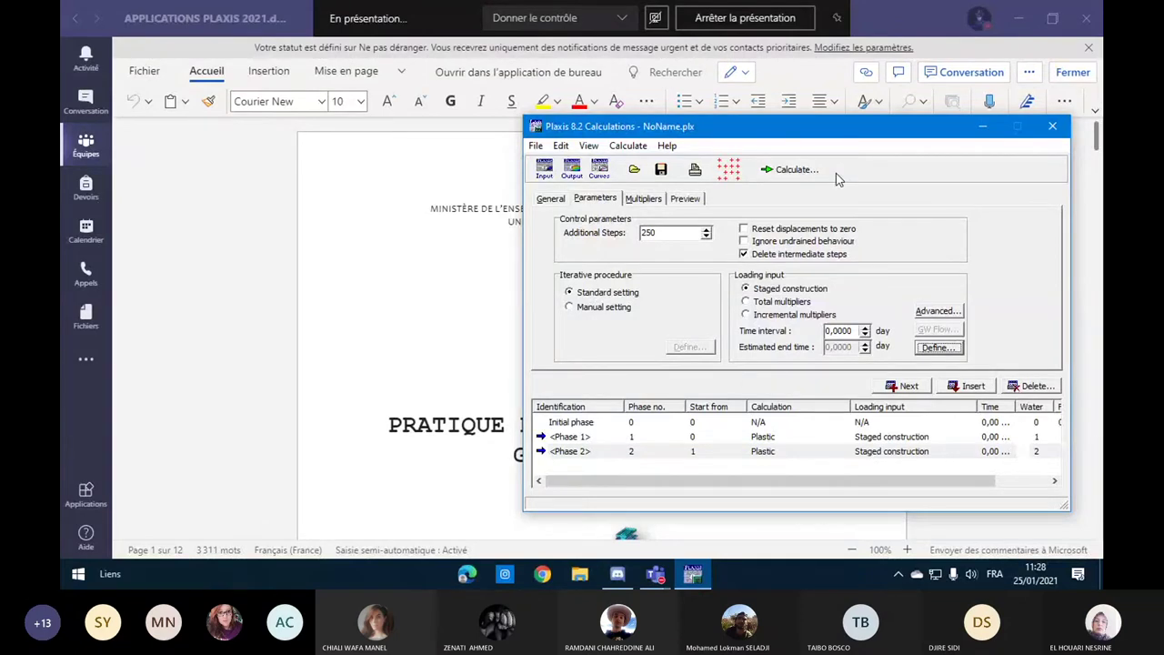
Step: Calculate the two defined phases and select Phase 2 in the phase list
{"action": "left_click", "coordinate": [801, 170]}
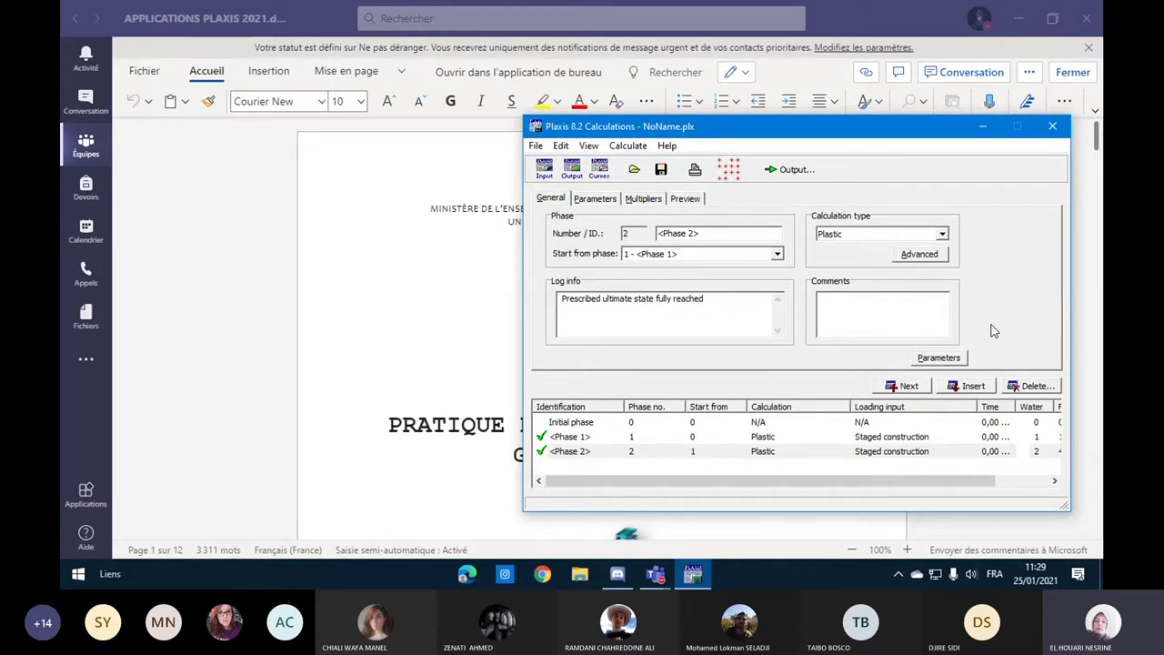
{"action": "left_click", "coordinate": [587, 455]}
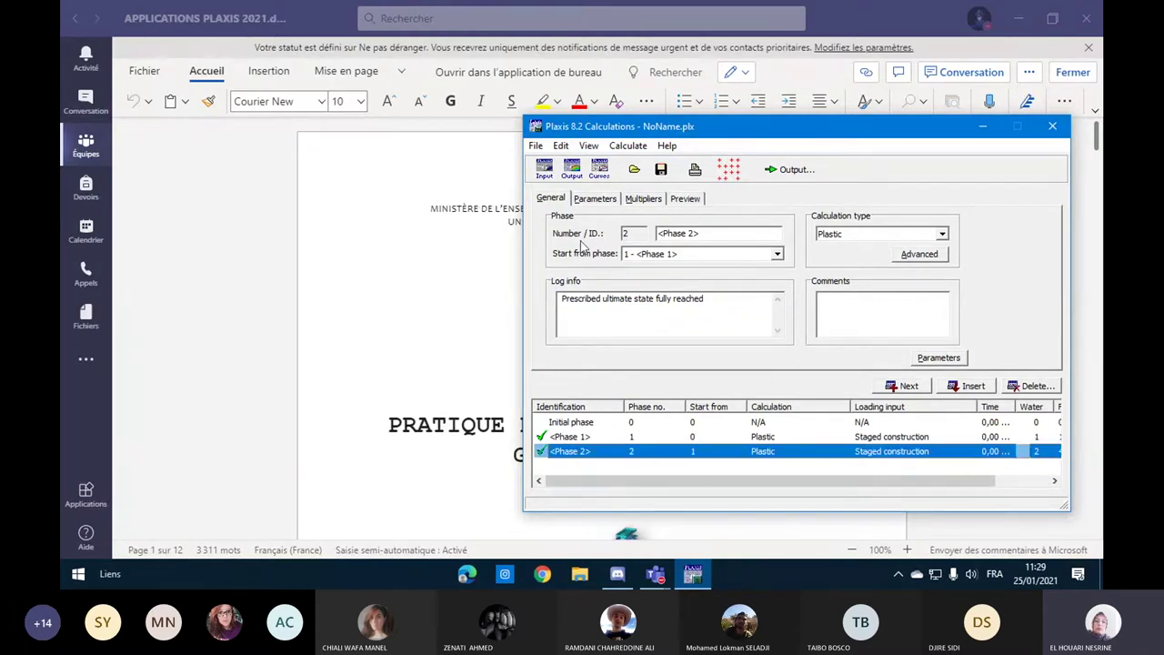
{"action": "left_click", "coordinate": [572, 168]}
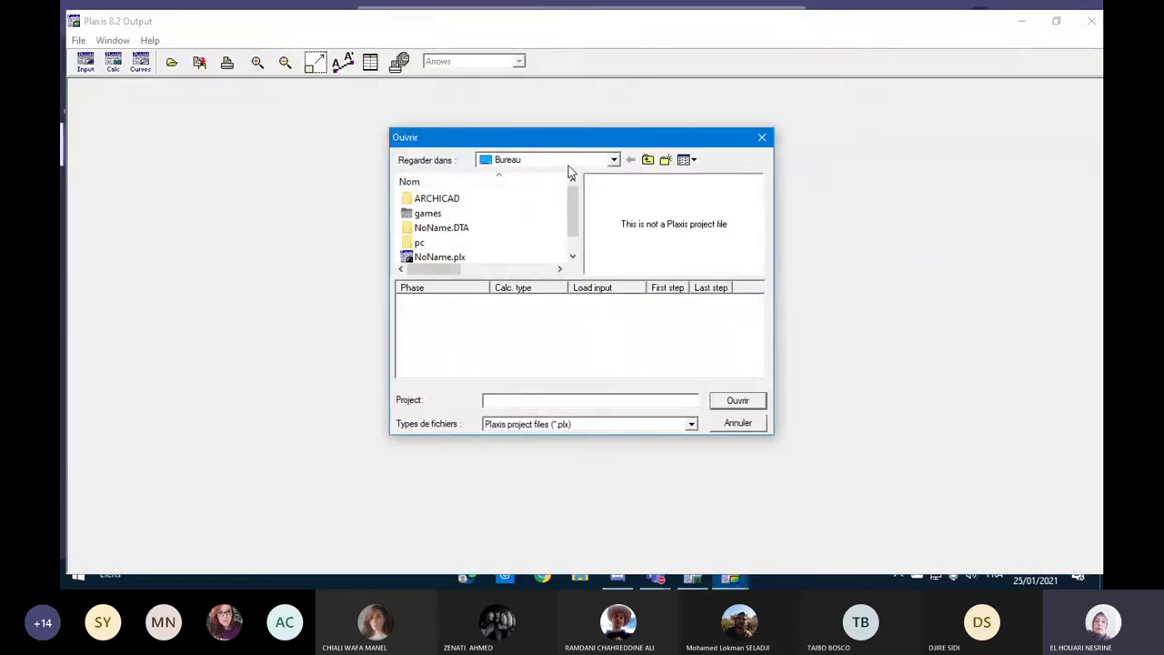
{"action": "left_click", "coordinate": [762, 138]}
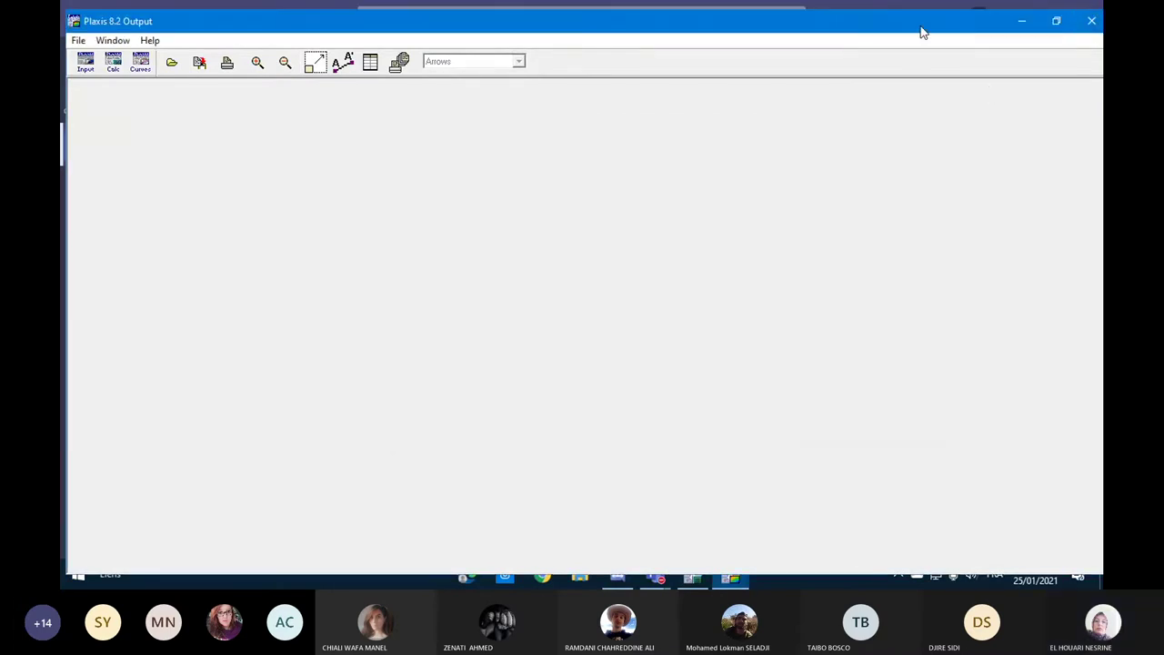
{"action": "left_click_drag", "start_coordinate": [921, 33], "coordinate": [917, 259]}
{"action": "left_click", "coordinate": [603, 227]}
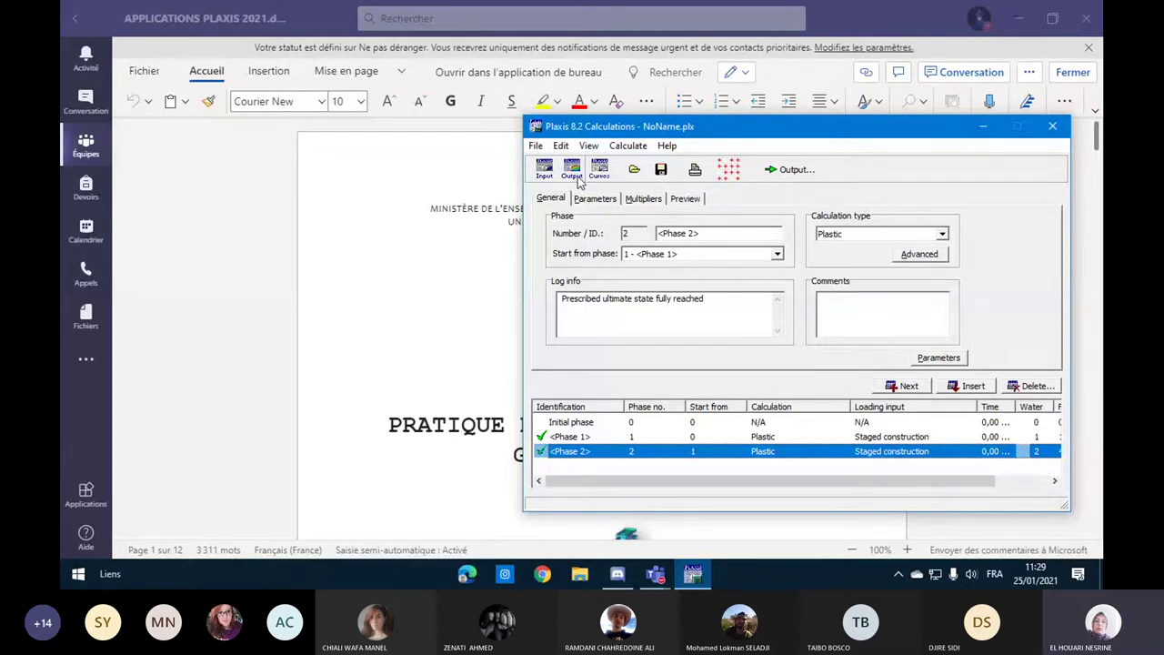
{"action": "left_click", "coordinate": [573, 173]}
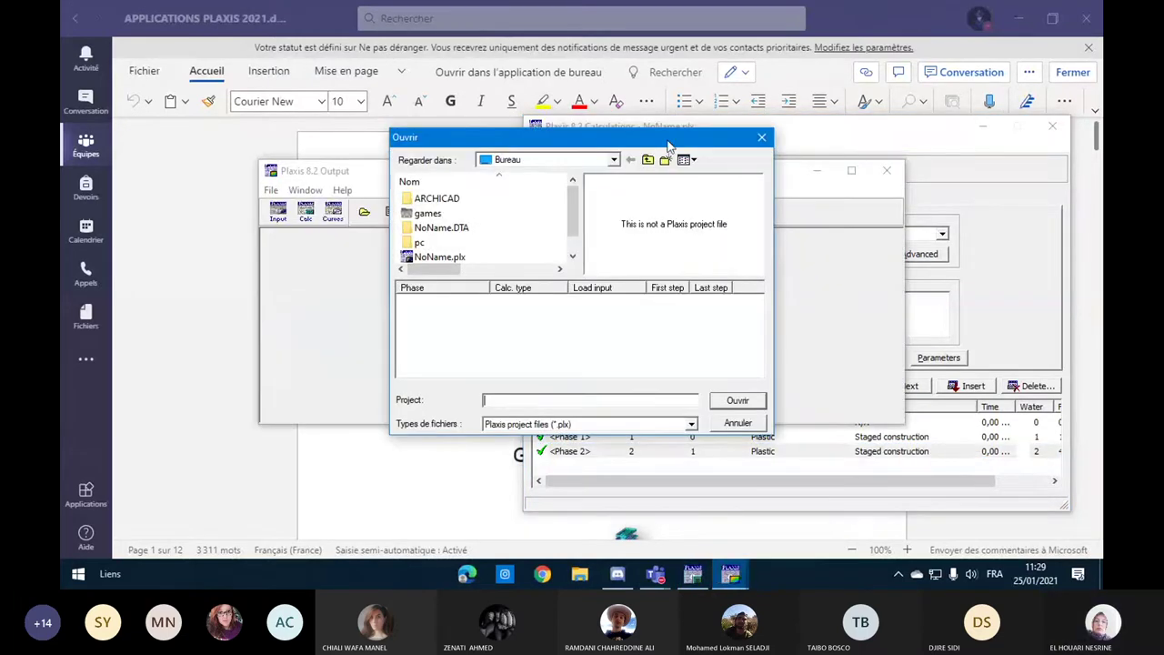
{"action": "left_click", "coordinate": [762, 136]}
{"action": "left_click", "coordinate": [887, 171]}
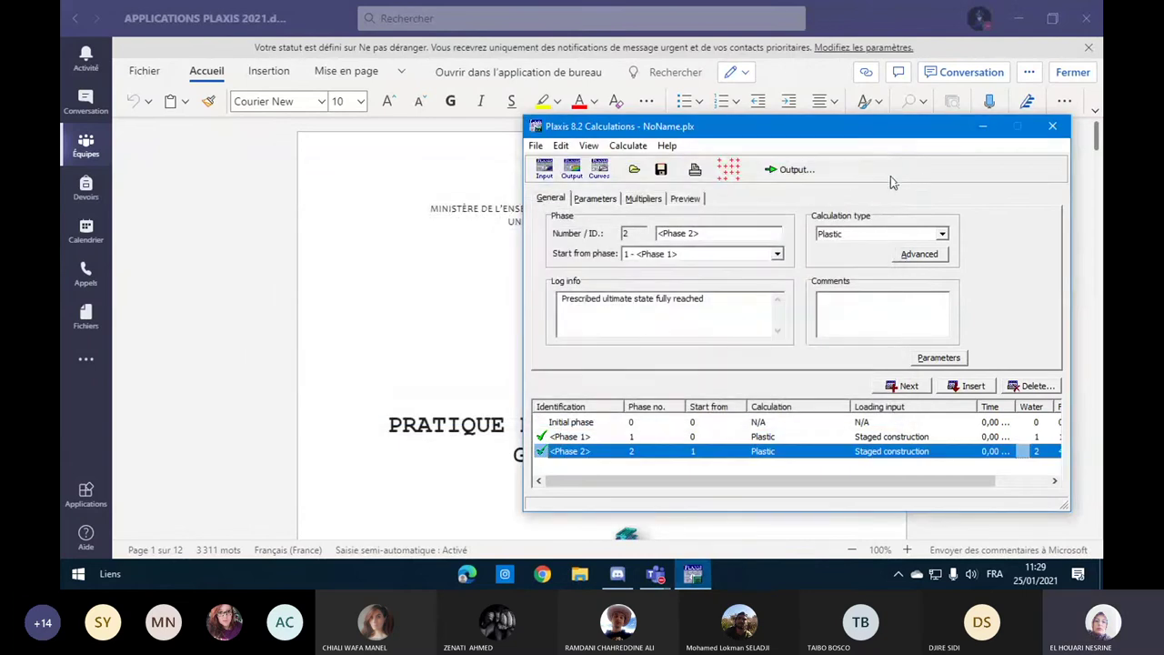
Step: Try to open the Phase 2 calculation results in Plaxis Output and enlarge the results window, then close it
{"action": "left_click", "coordinate": [769, 175]}
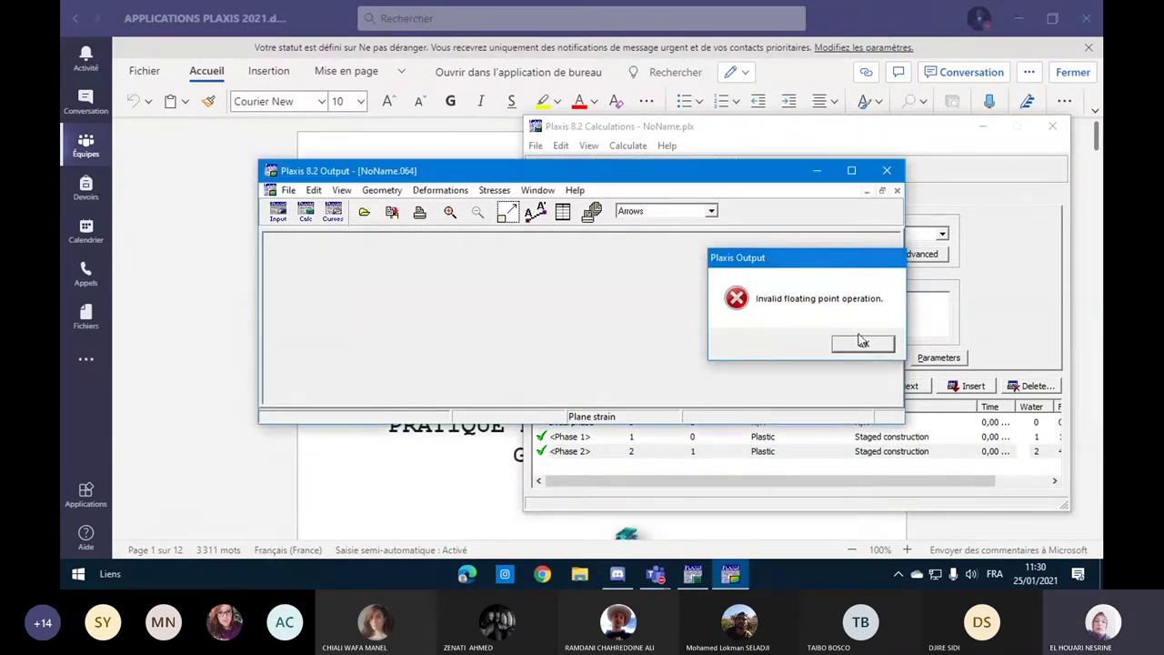
{"action": "left_click", "coordinate": [861, 346]}
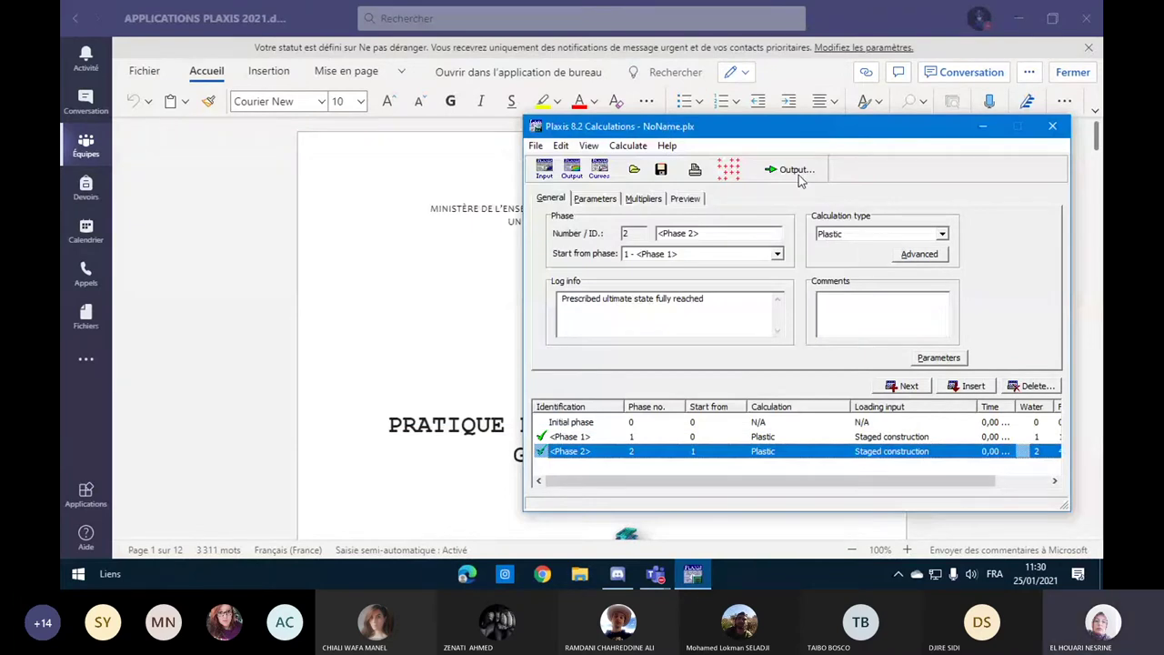
{"action": "left_click", "coordinate": [804, 176]}
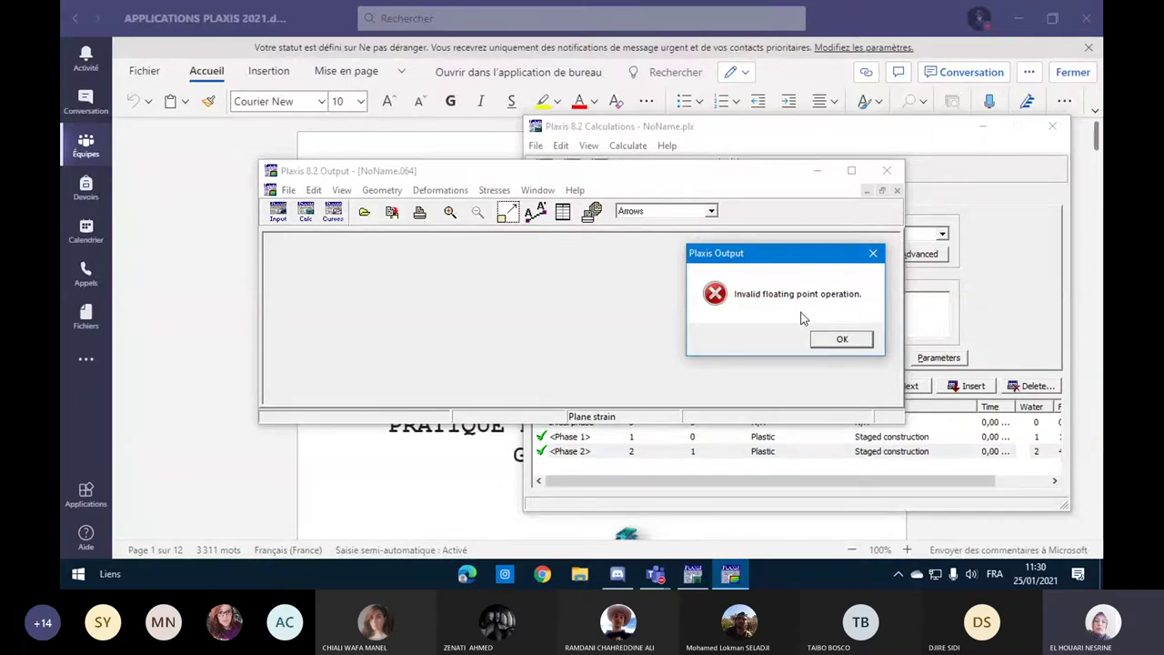
{"action": "left_click", "coordinate": [842, 340]}
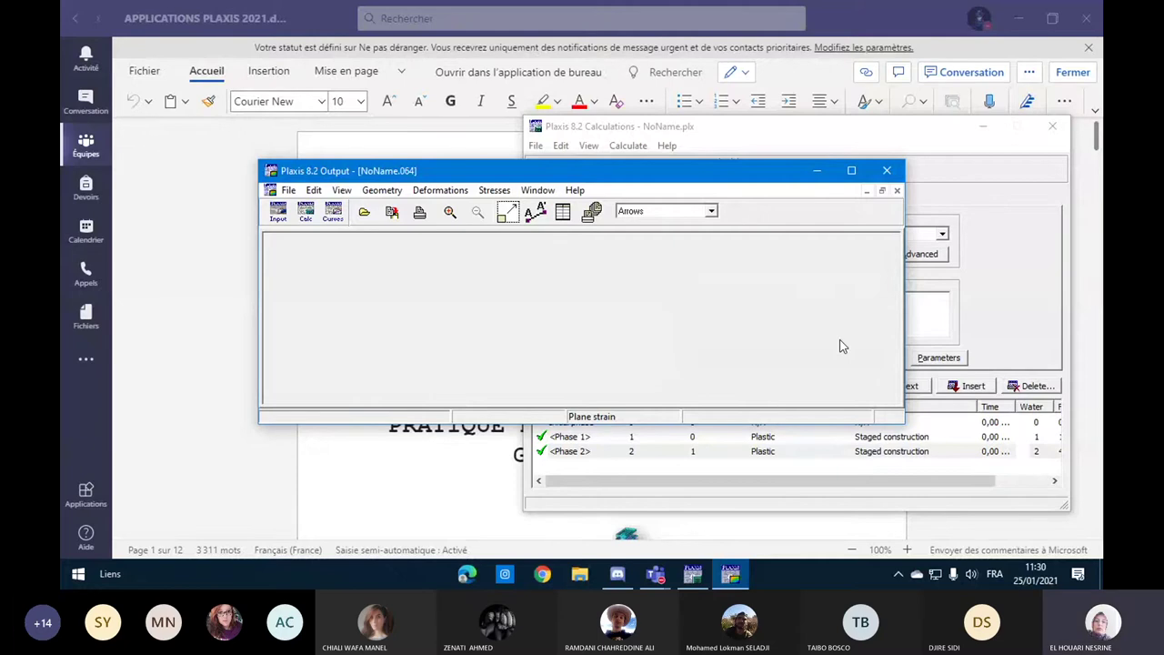
{"action": "left_click_drag", "start_coordinate": [734, 176], "coordinate": [723, 204]}
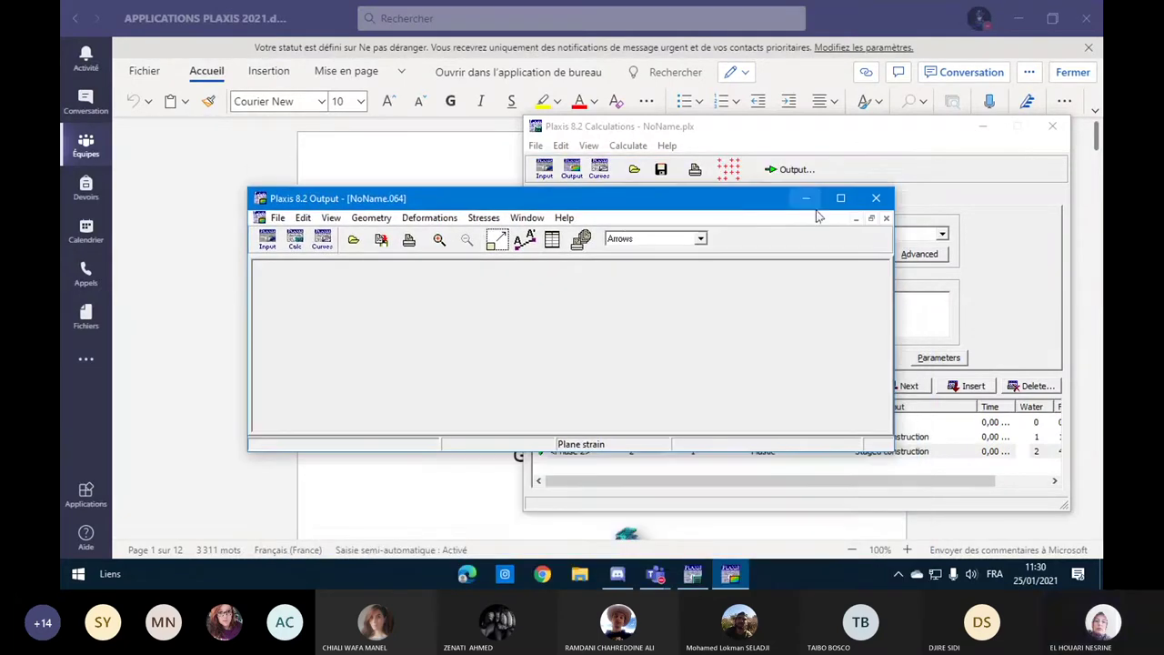
{"action": "double_click", "coordinate": [766, 207]}
{"action": "double_click", "coordinate": [696, 18]}
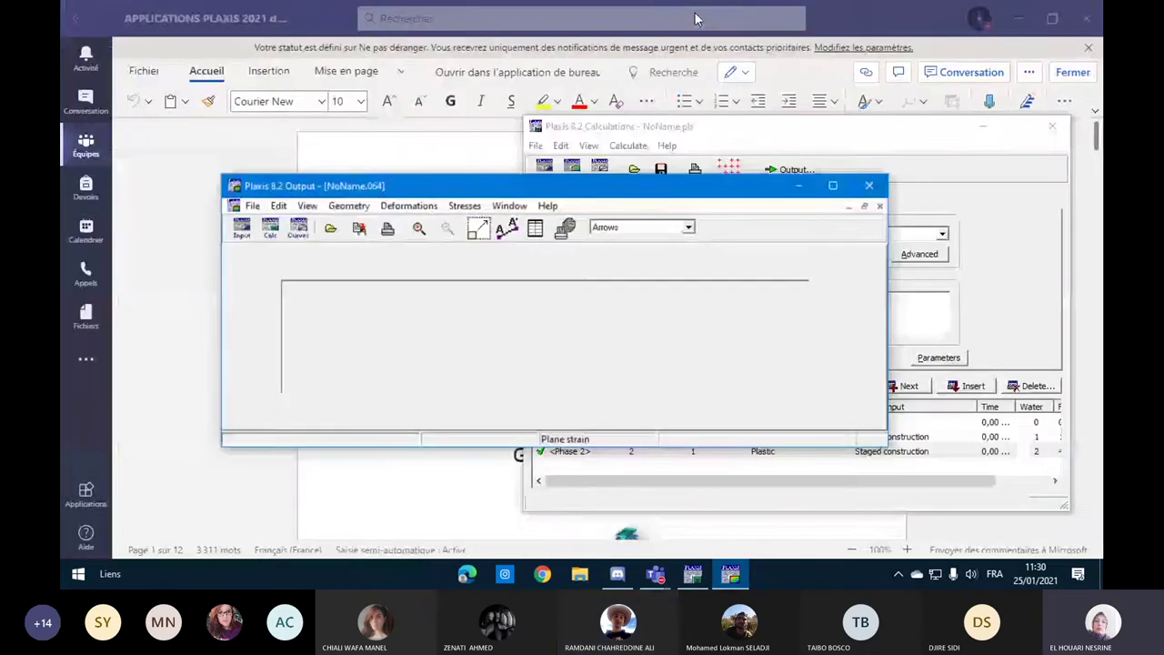
{"action": "left_click", "coordinate": [868, 185]}
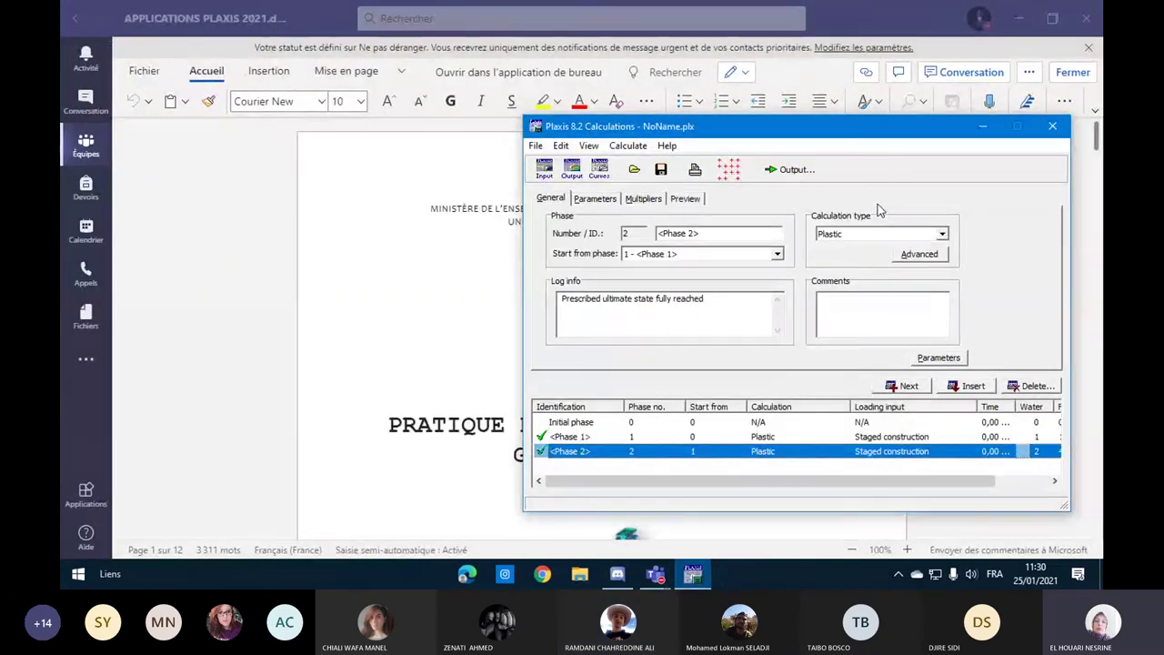
Step: Open the Phase 2 calculation results in Plaxis Output, dismiss the error messages and maximize the results window
{"action": "left_click", "coordinate": [789, 169]}
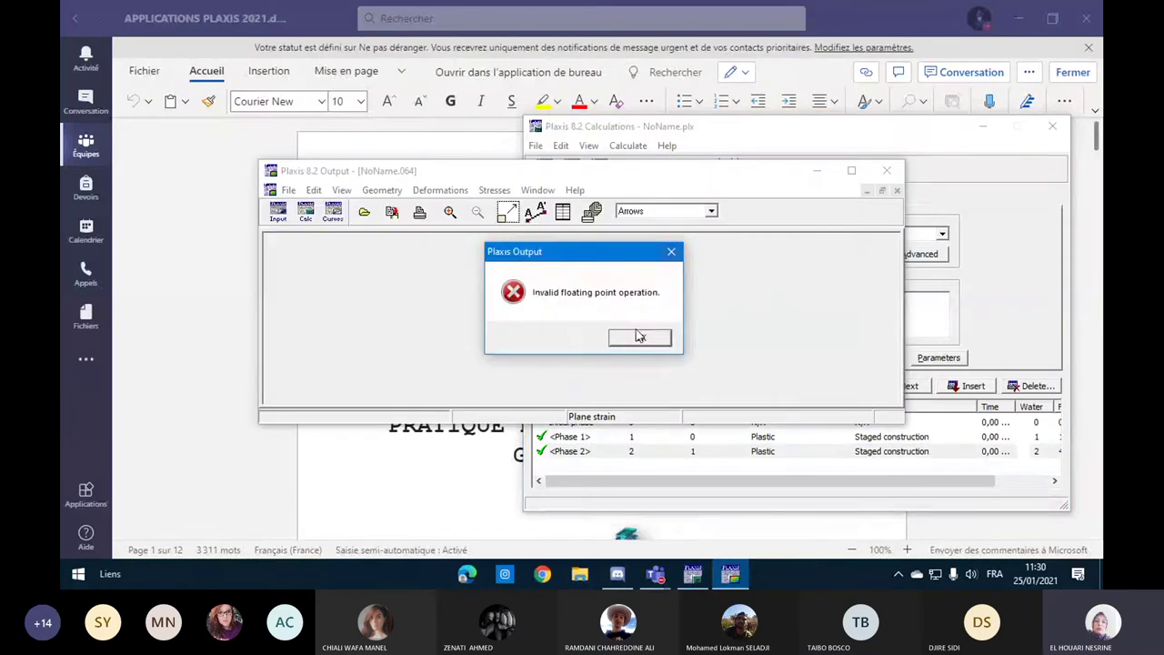
{"action": "left_click", "coordinate": [639, 336]}
{"action": "left_click", "coordinate": [768, 358]}
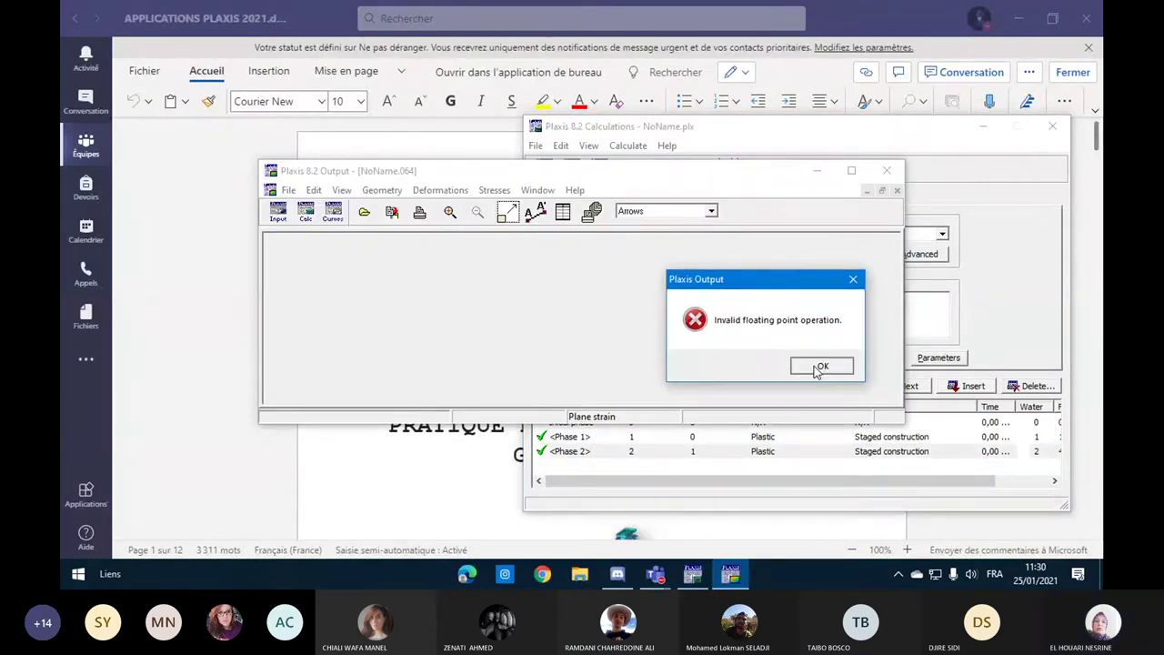
{"action": "left_click", "coordinate": [819, 367]}
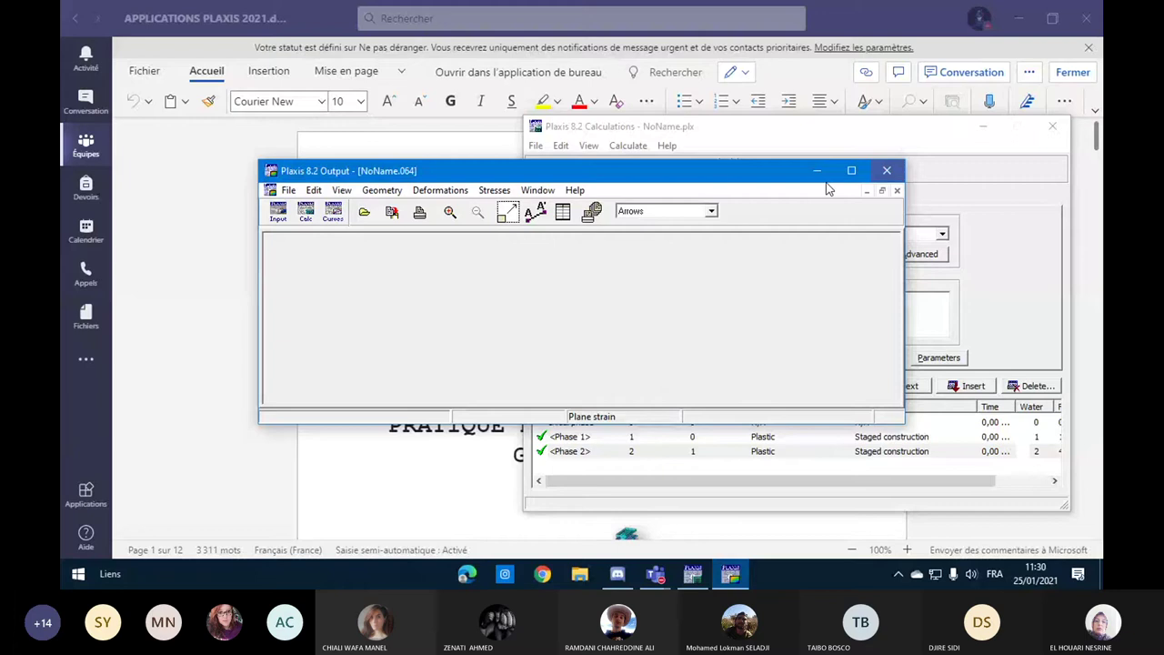
{"action": "double_click", "coordinate": [745, 173]}
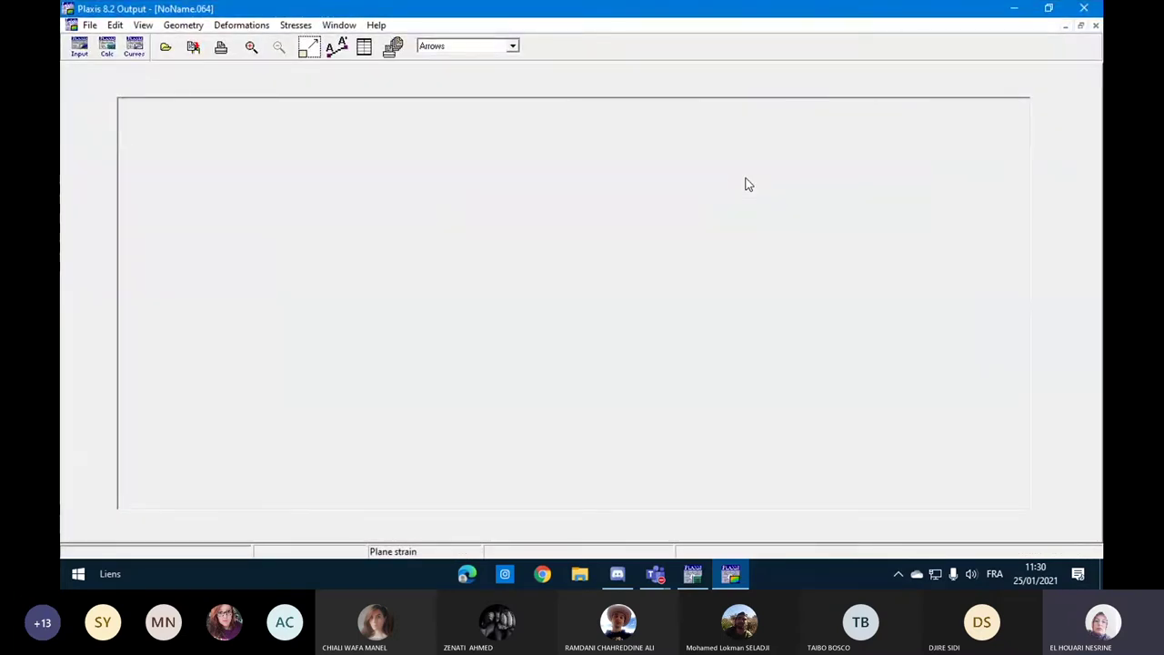
Step: Display the vertical displacements of the soil around the tunnel for Phase 2
{"action": "left_click", "coordinate": [236, 25]}
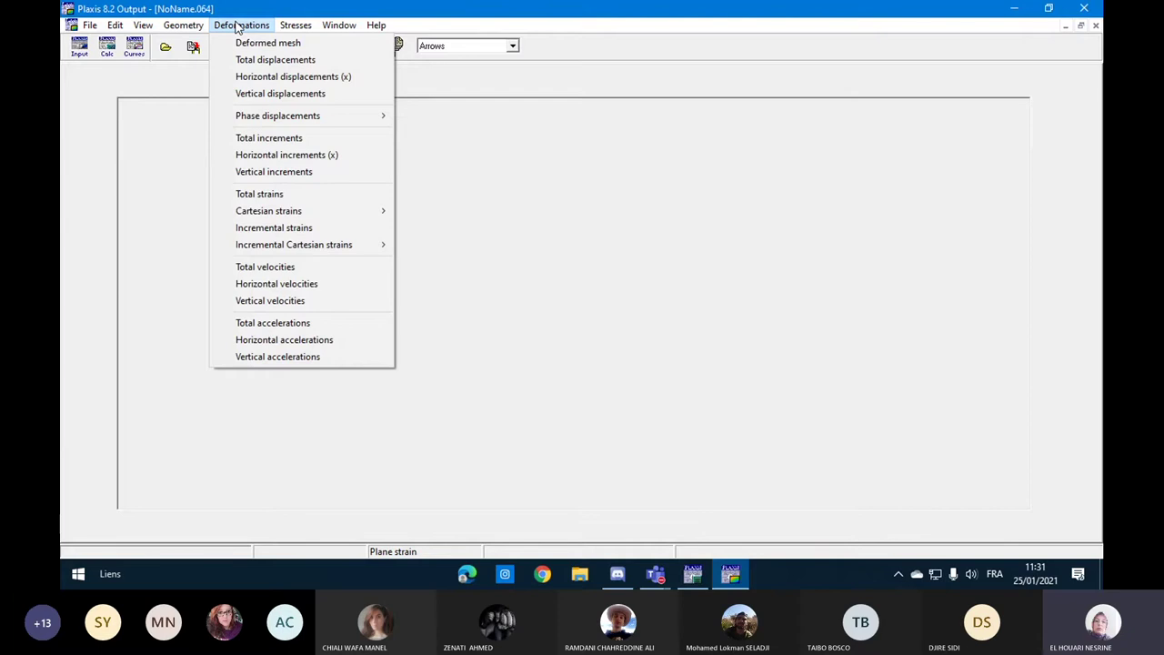
{"action": "left_click", "coordinate": [264, 42]}
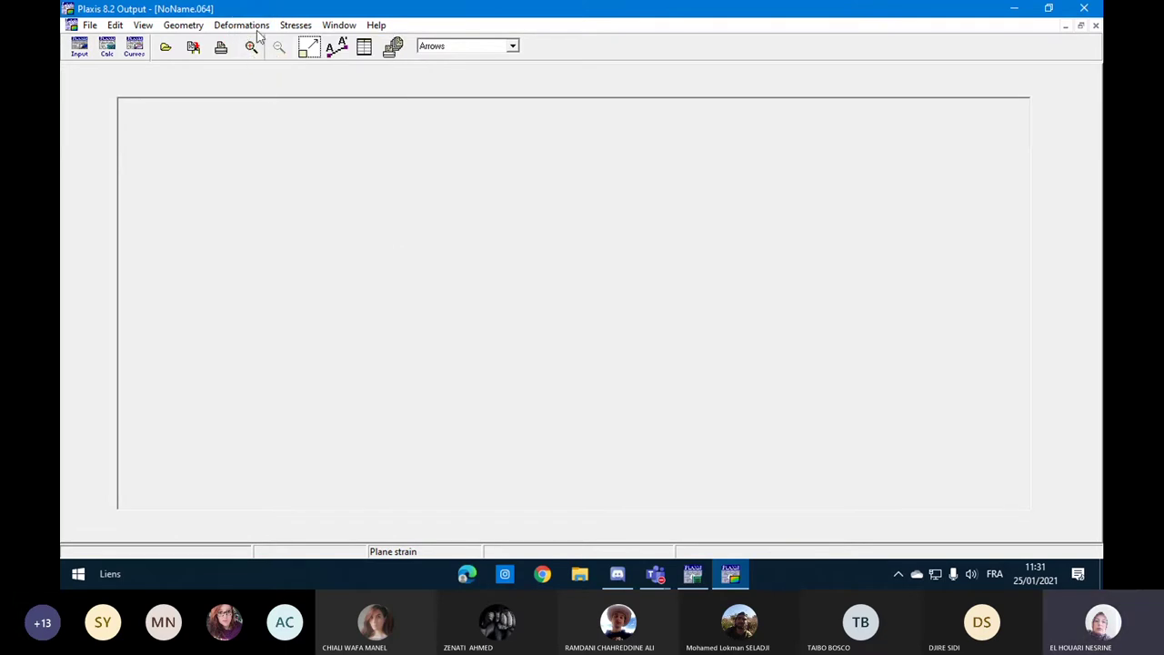
{"action": "left_click", "coordinate": [259, 28]}
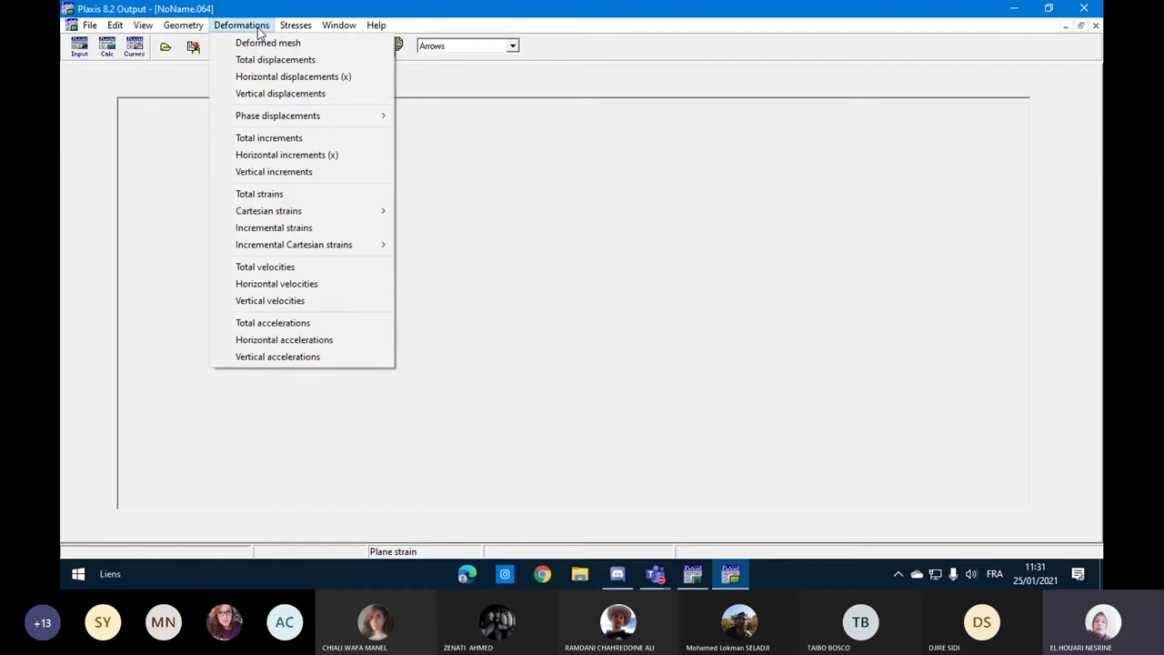
{"action": "left_click", "coordinate": [259, 92]}
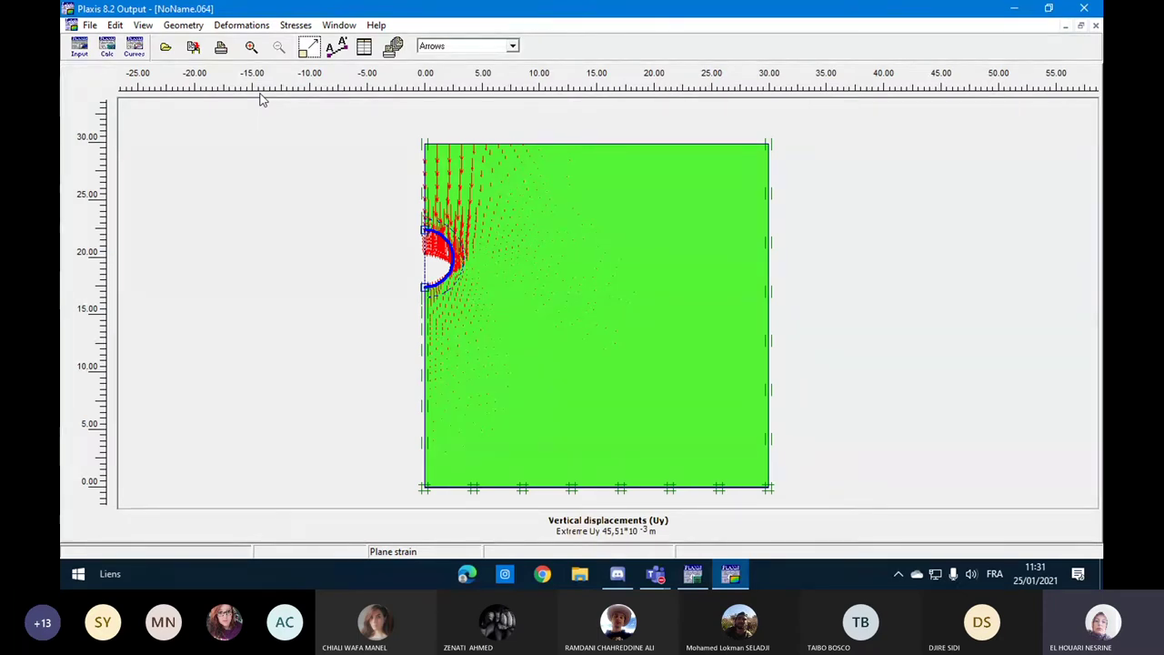
Step: Display the deformed mesh of the Phase 2 model and look over the available stress results
{"action": "left_click", "coordinate": [247, 28]}
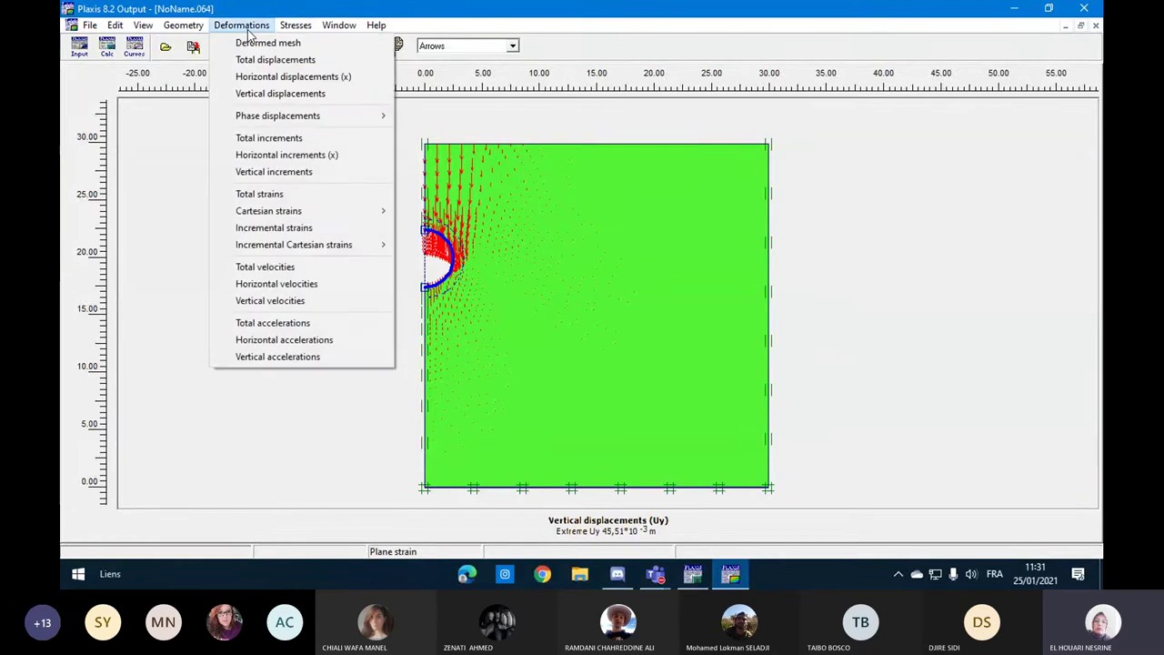
{"action": "left_click", "coordinate": [249, 43]}
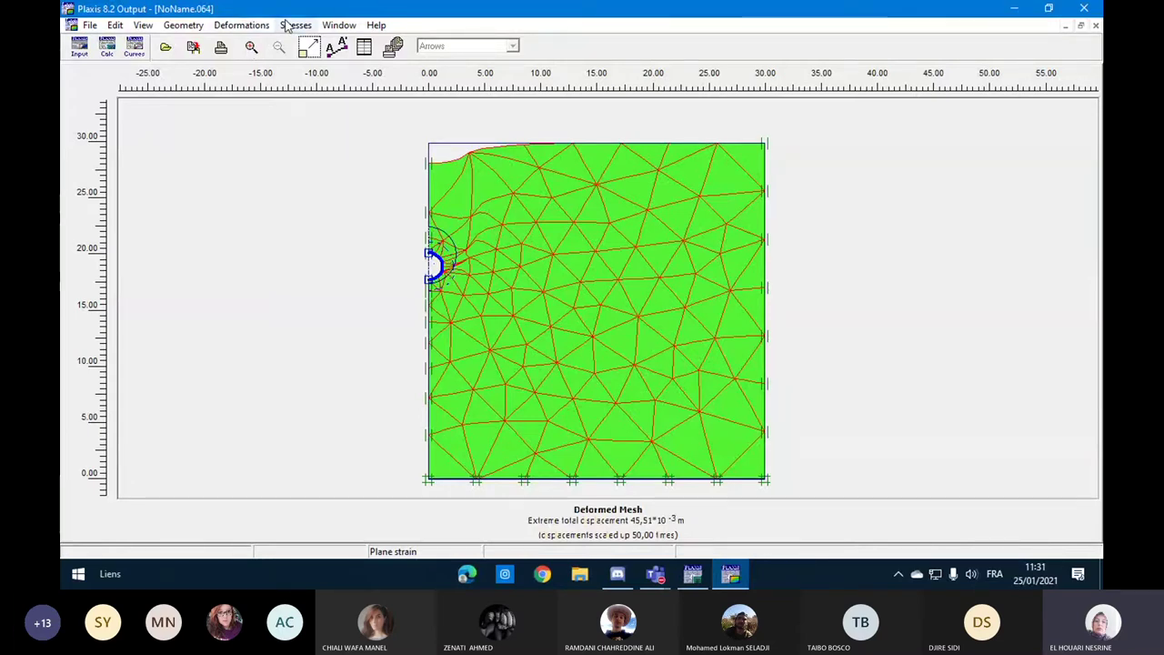
{"action": "left_click", "coordinate": [289, 26]}
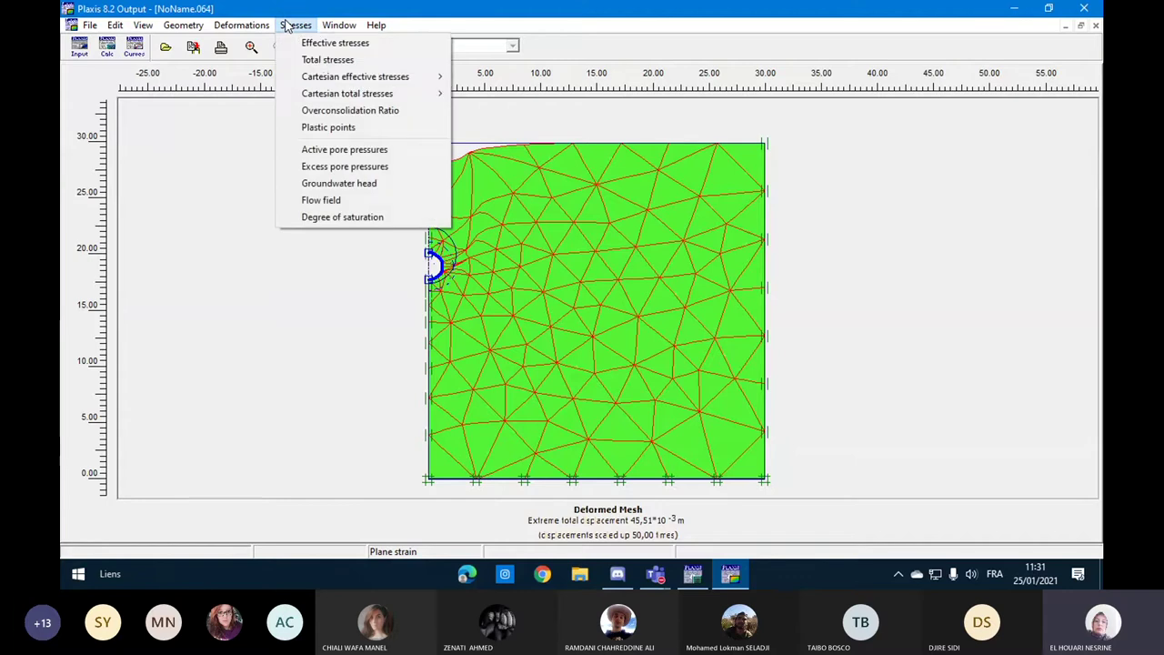
{"action": "left_click", "coordinate": [463, 7]}
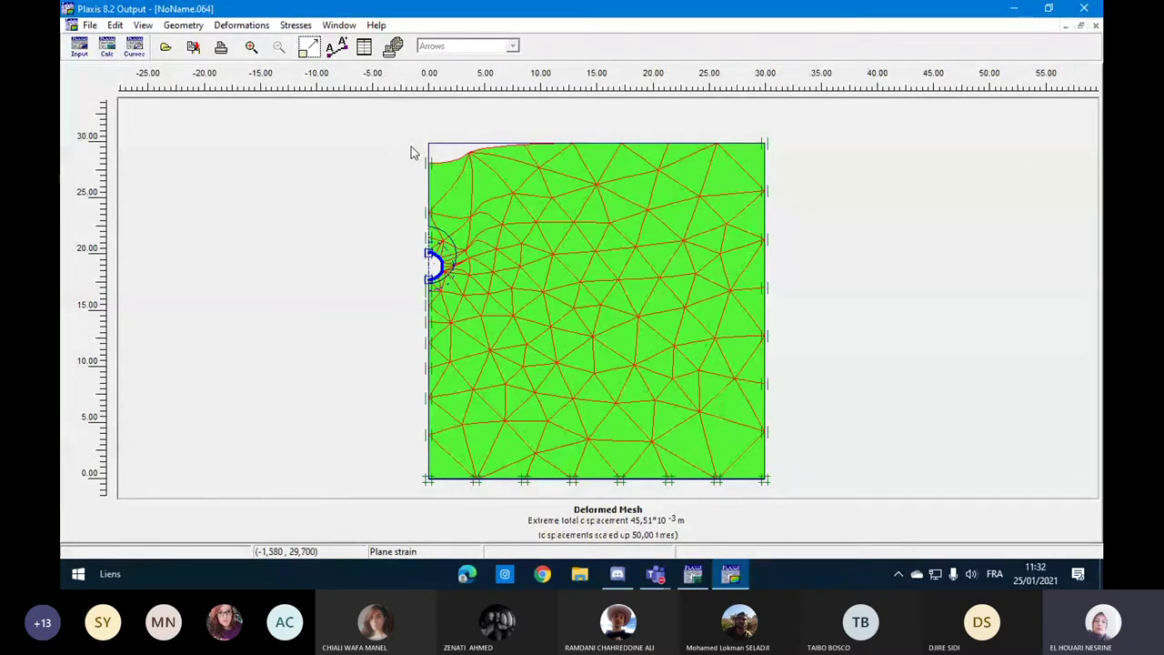
Step: Stop presenting the screen in the Teams meeting
{"action": "mouse_move", "coordinate": [483, 7]}
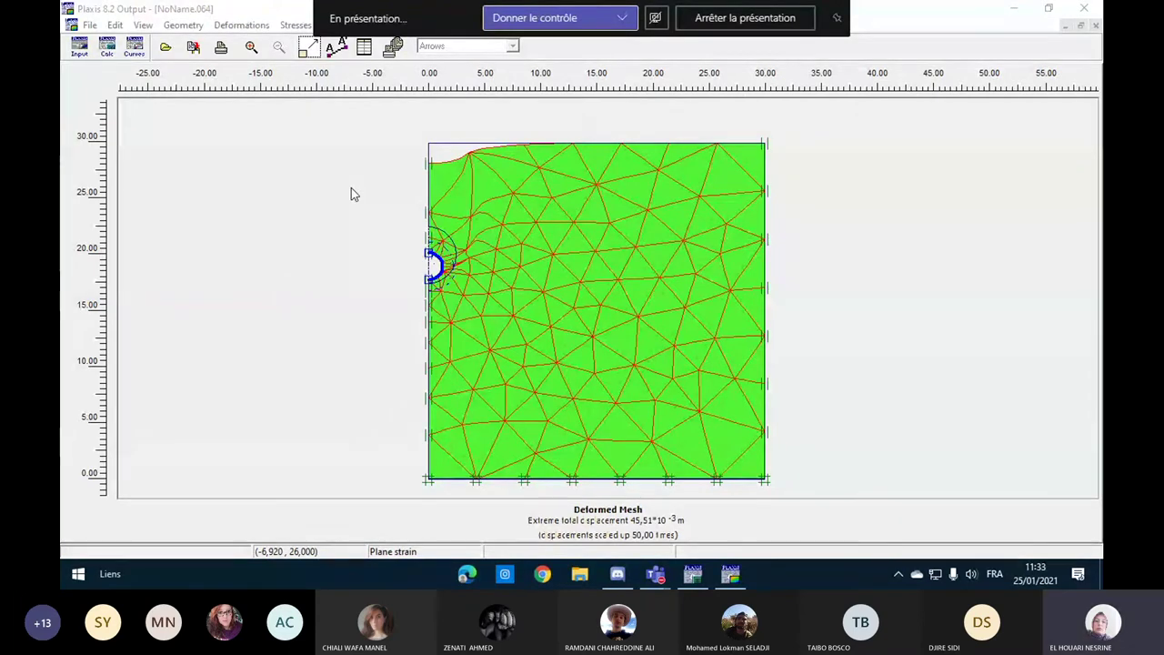
{"action": "left_click", "coordinate": [730, 22]}
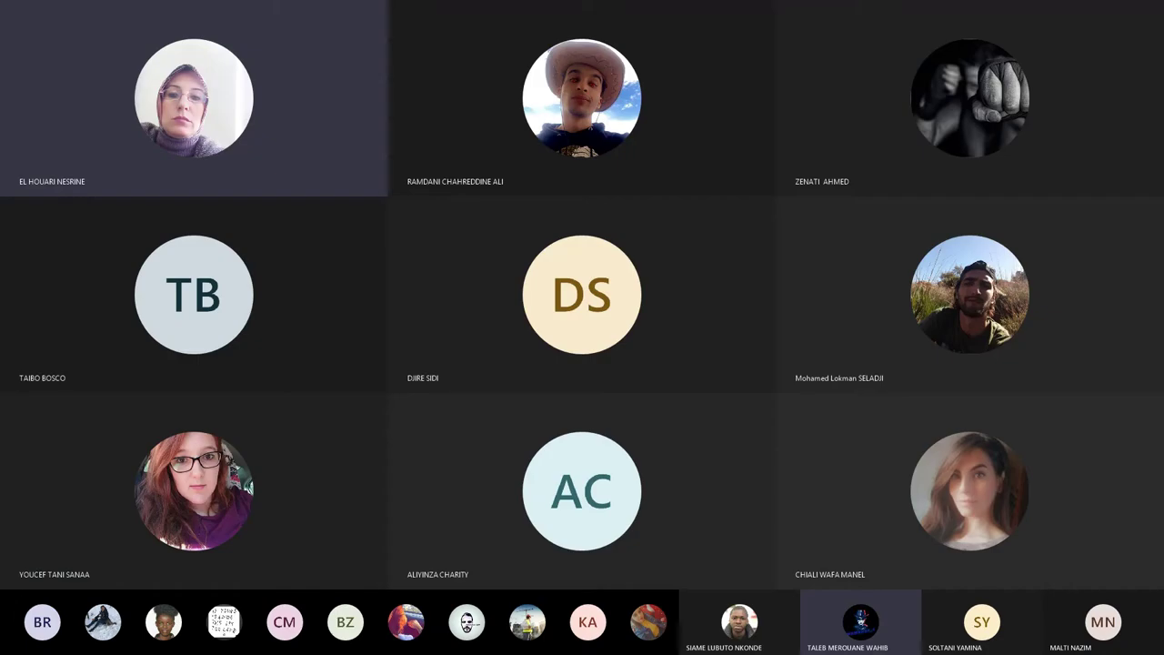
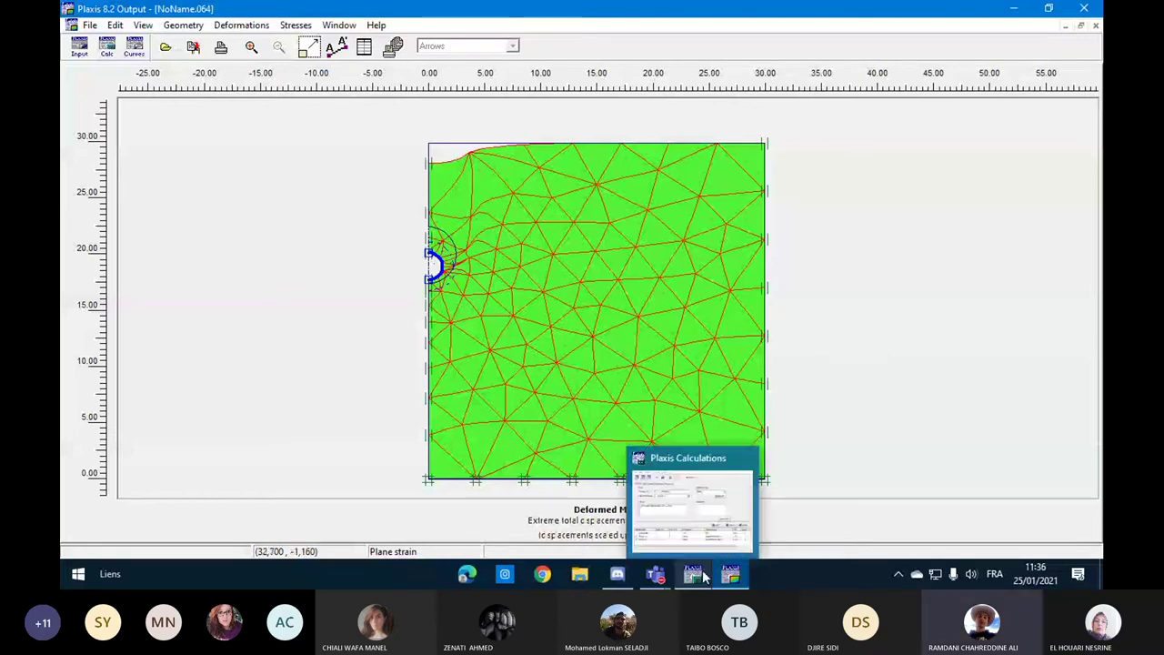
Step: Switch to the APPLICATIONS PLAXIS 2021 document in Teams and review the parametric study of tunnel diameter, depth and geotechnical parameters
{"action": "left_click", "coordinate": [664, 574]}
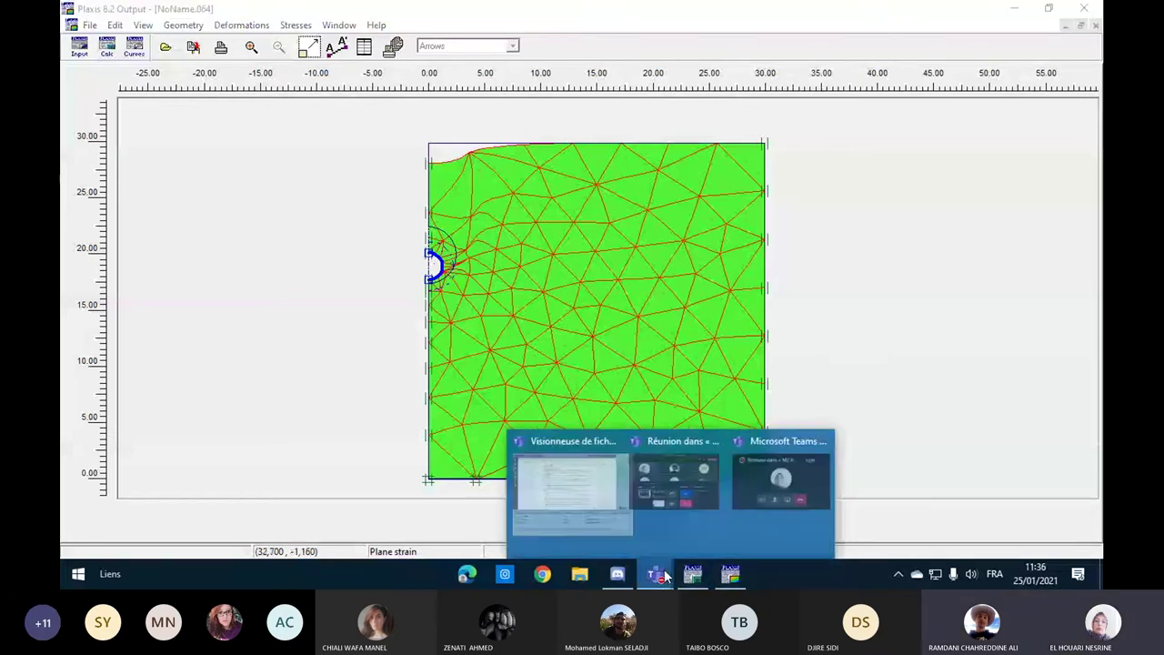
{"action": "left_click", "coordinate": [579, 519]}
{"action": "scroll", "coordinate": [595, 366], "scroll_direction": "down", "scroll_amount": 2}
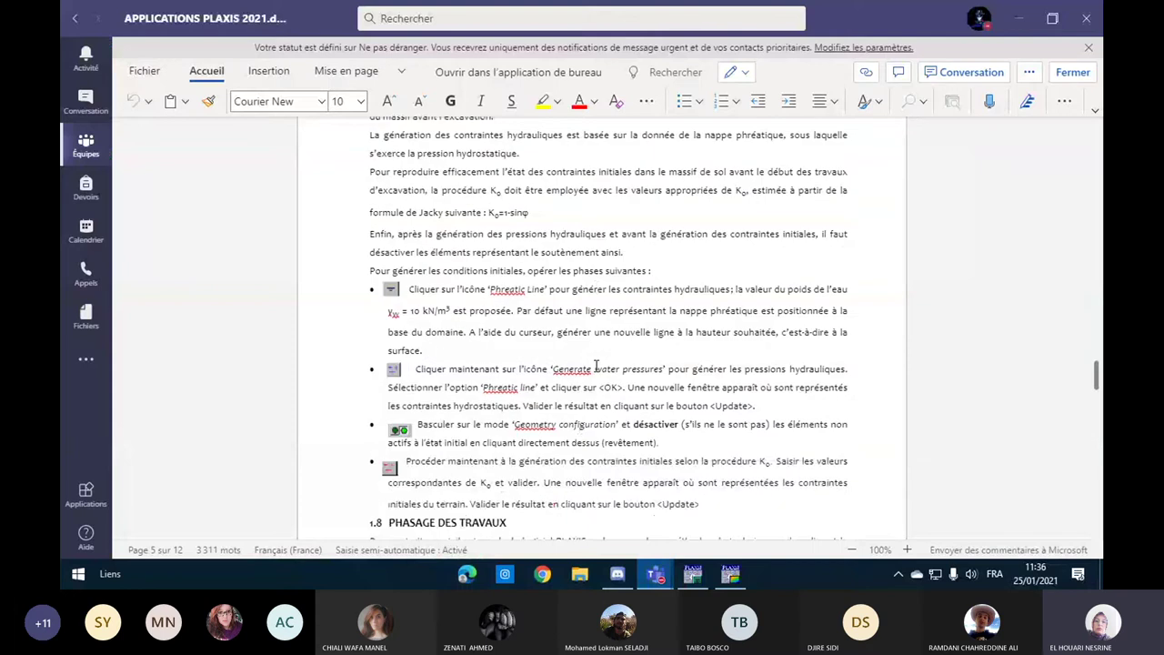
{"action": "scroll", "coordinate": [596, 365], "scroll_direction": "down", "scroll_amount": 10}
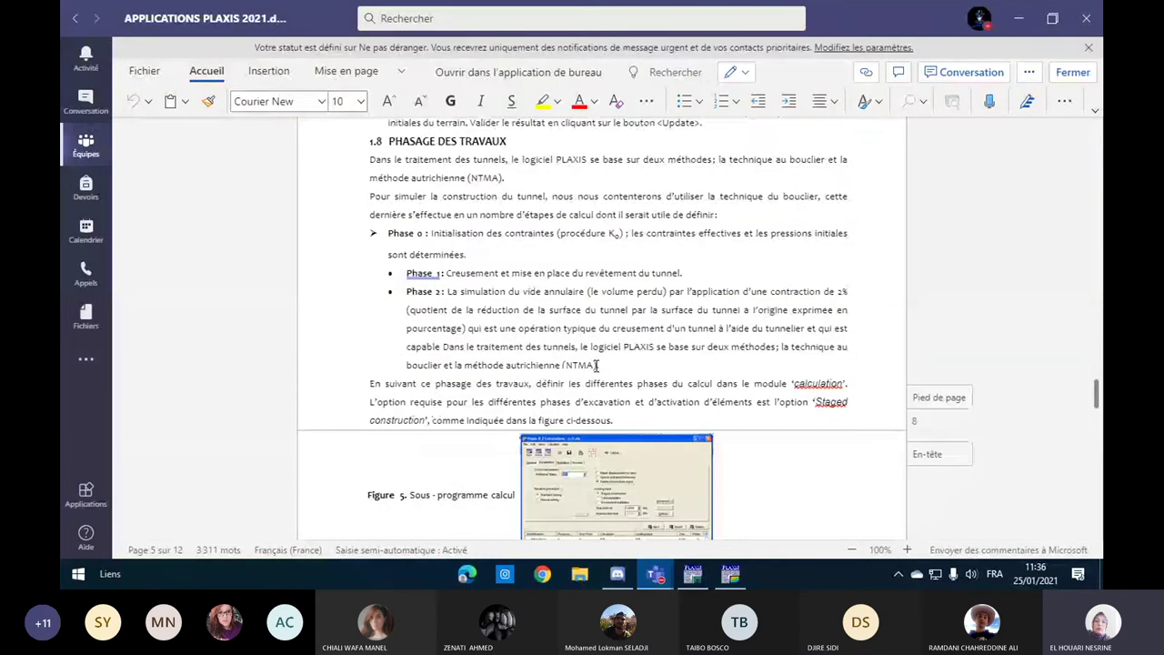
{"action": "scroll", "coordinate": [595, 366], "scroll_direction": "down", "scroll_amount": 8}
{"action": "scroll", "coordinate": [596, 365], "scroll_direction": "down", "scroll_amount": 12}
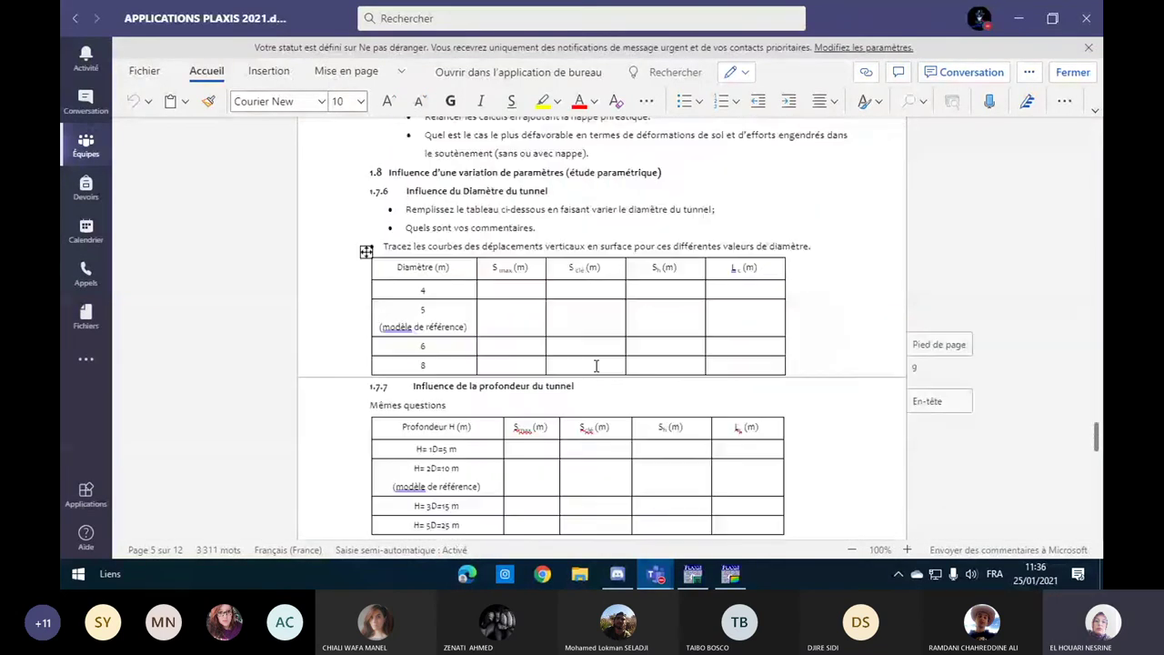
{"action": "scroll", "coordinate": [596, 365], "scroll_direction": "down", "scroll_amount": 4}
{"action": "scroll", "coordinate": [595, 366], "scroll_direction": "up", "scroll_amount": 2}
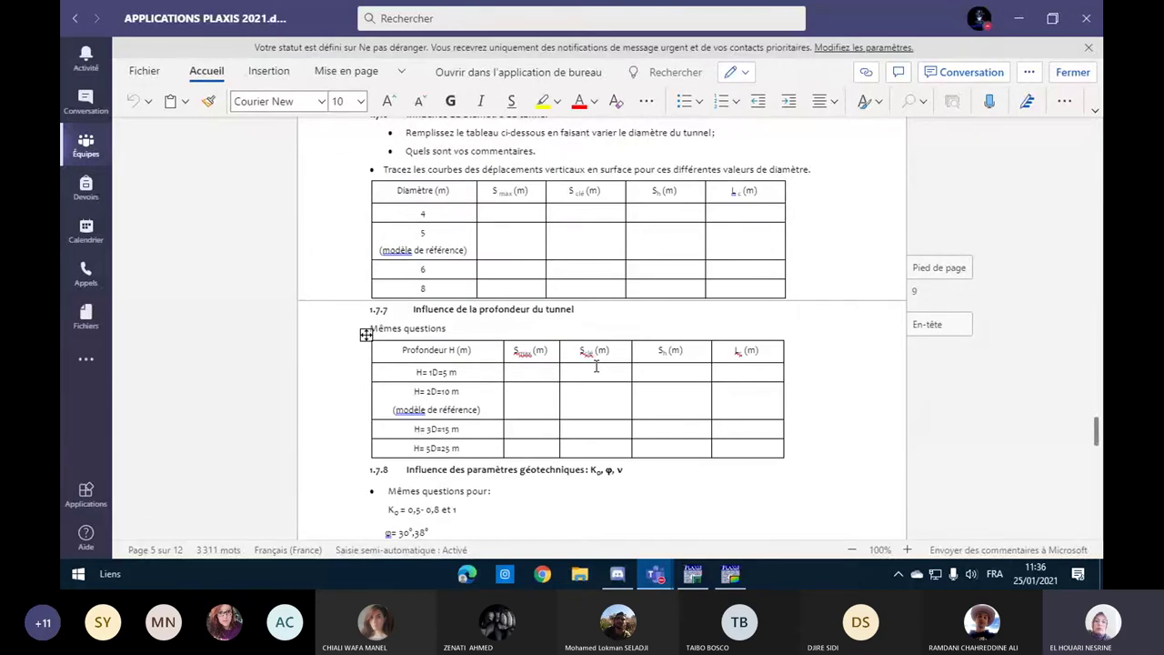
{"action": "scroll", "coordinate": [596, 366], "scroll_direction": "down", "scroll_amount": 4}
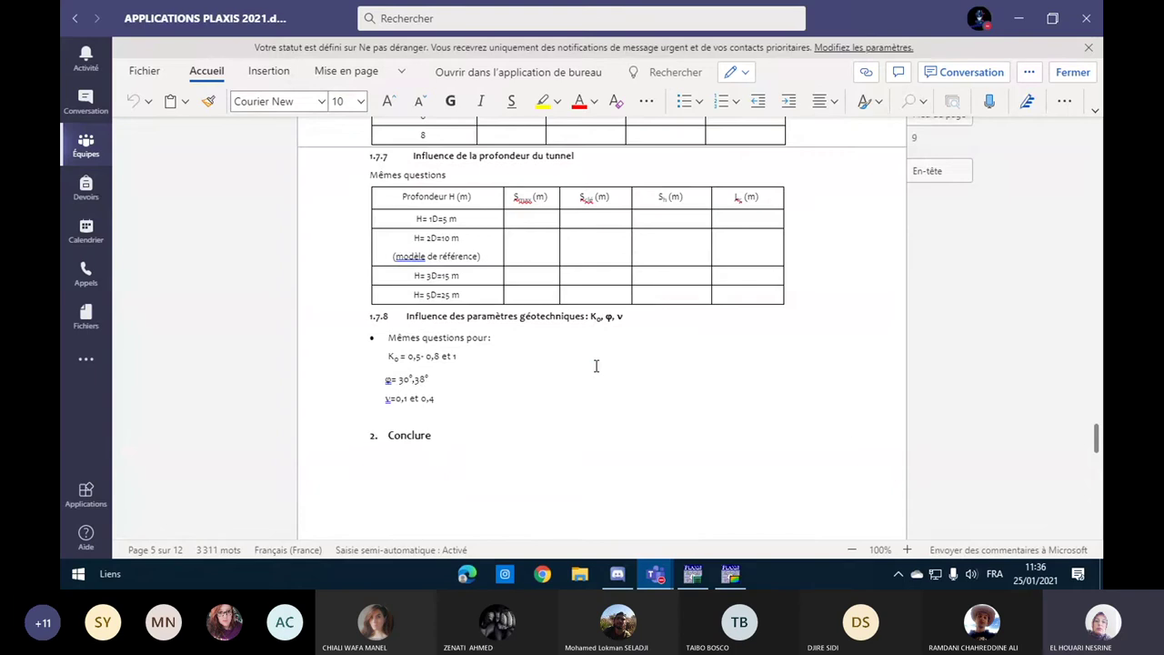
{"action": "scroll", "coordinate": [595, 365], "scroll_direction": "up", "scroll_amount": 2}
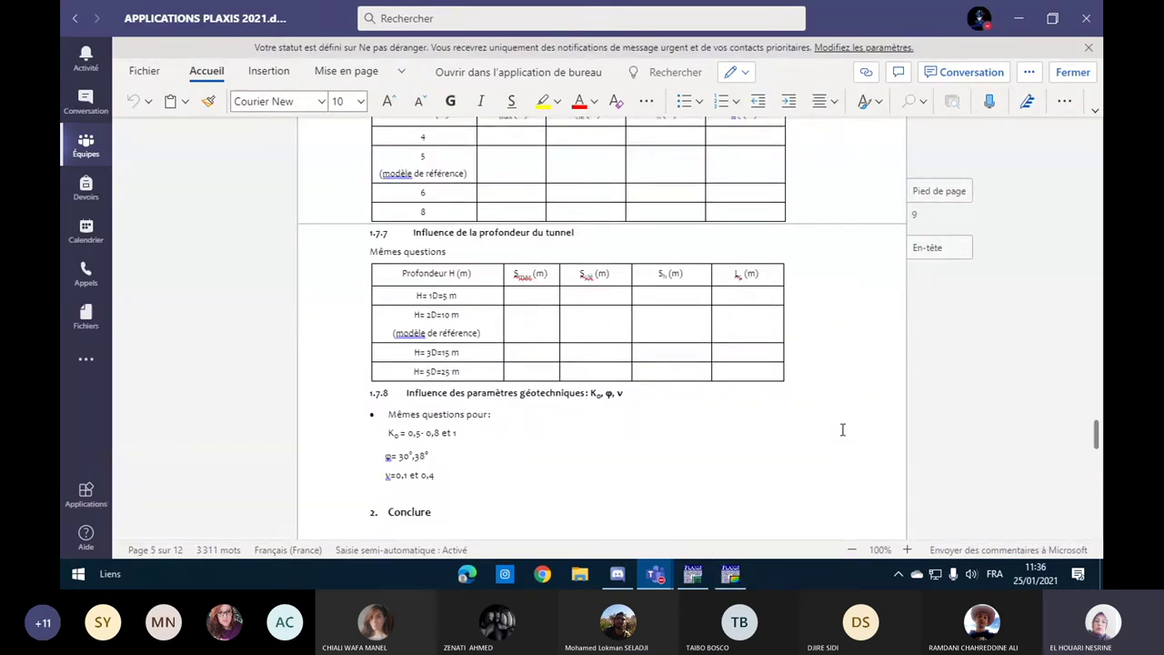
Step: Review the document's section 1.9 on exploiting the results, covering displacements, stresses and forces in the beam elements
{"action": "scroll", "coordinate": [842, 430], "scroll_direction": "up", "scroll_amount": 10}
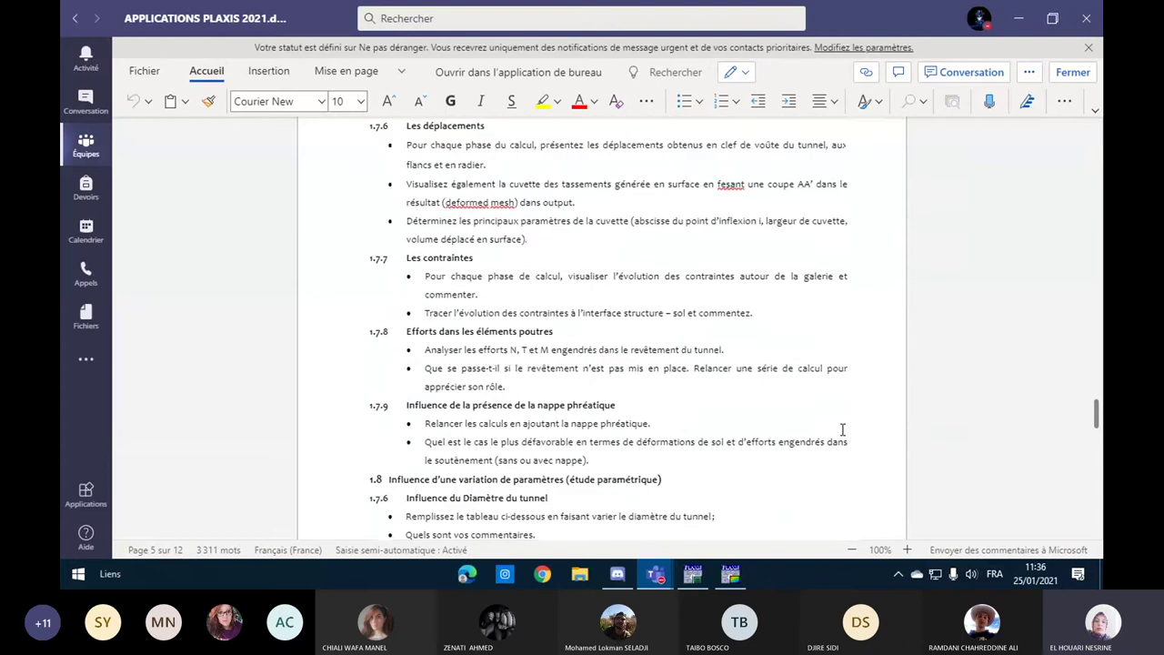
{"action": "scroll", "coordinate": [842, 429], "scroll_direction": "up", "scroll_amount": 6}
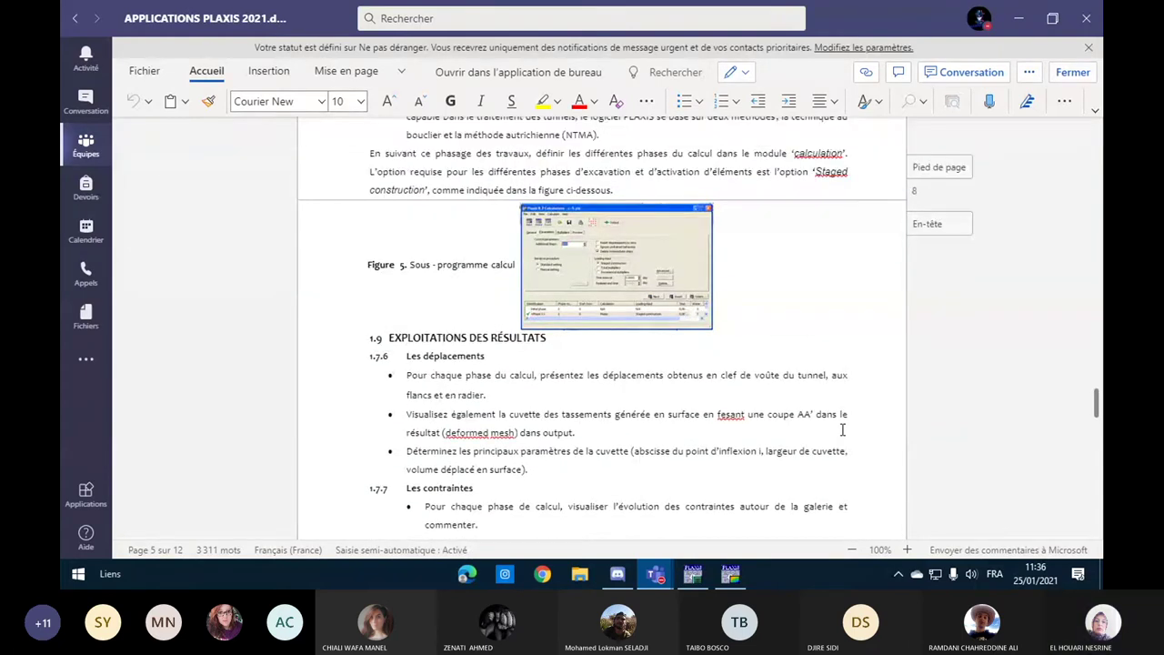
{"action": "scroll", "coordinate": [842, 429], "scroll_direction": "down", "scroll_amount": 2}
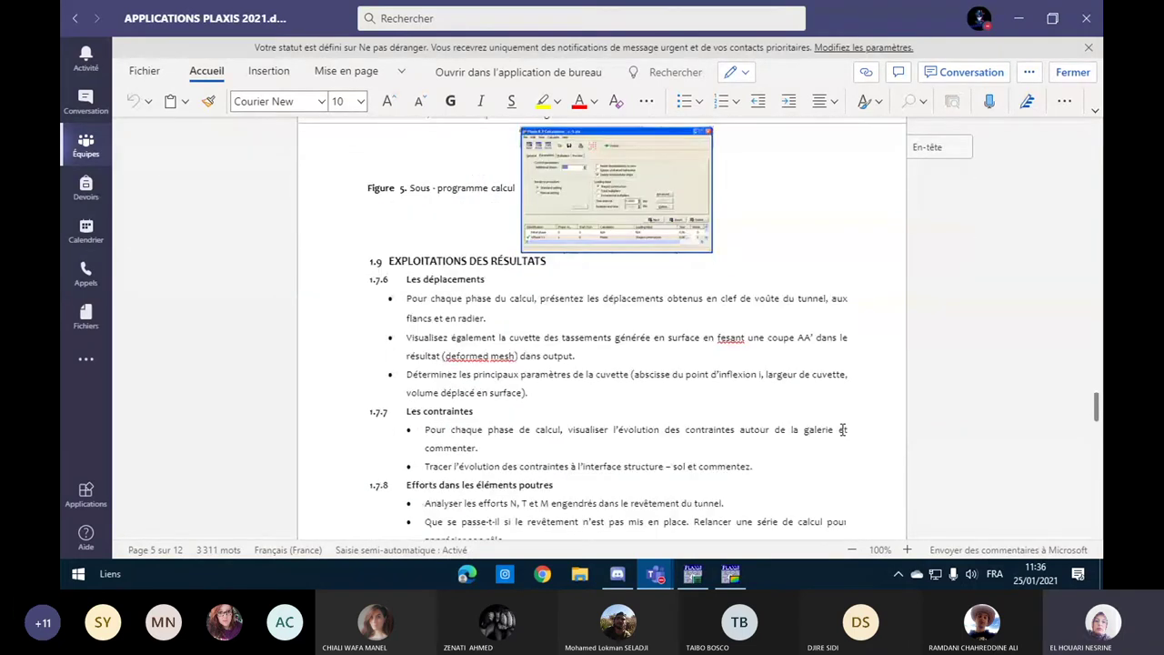
{"action": "scroll", "coordinate": [842, 429], "scroll_direction": "down", "scroll_amount": 4}
{"action": "scroll", "coordinate": [842, 429], "scroll_direction": "up", "scroll_amount": 4}
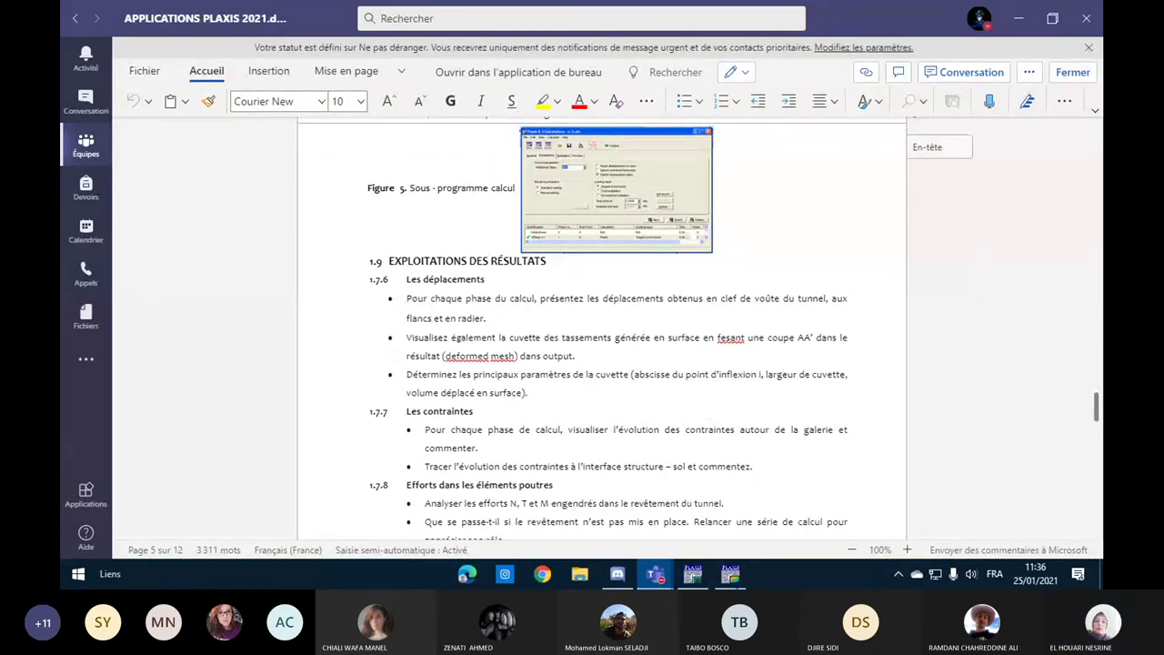
Step: Return to the deformed mesh in Plaxis 8.2 Output and bring up the Teams meeting window
{"action": "key", "text": "alt+Tab"}
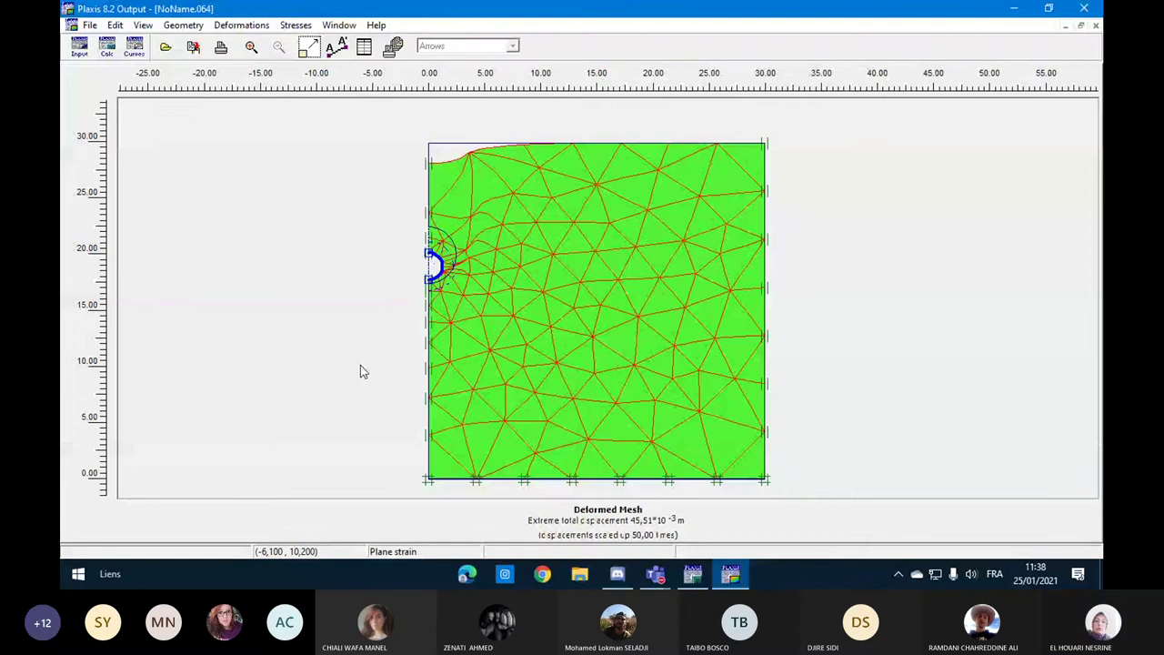
{"action": "mouse_move", "coordinate": [655, 573]}
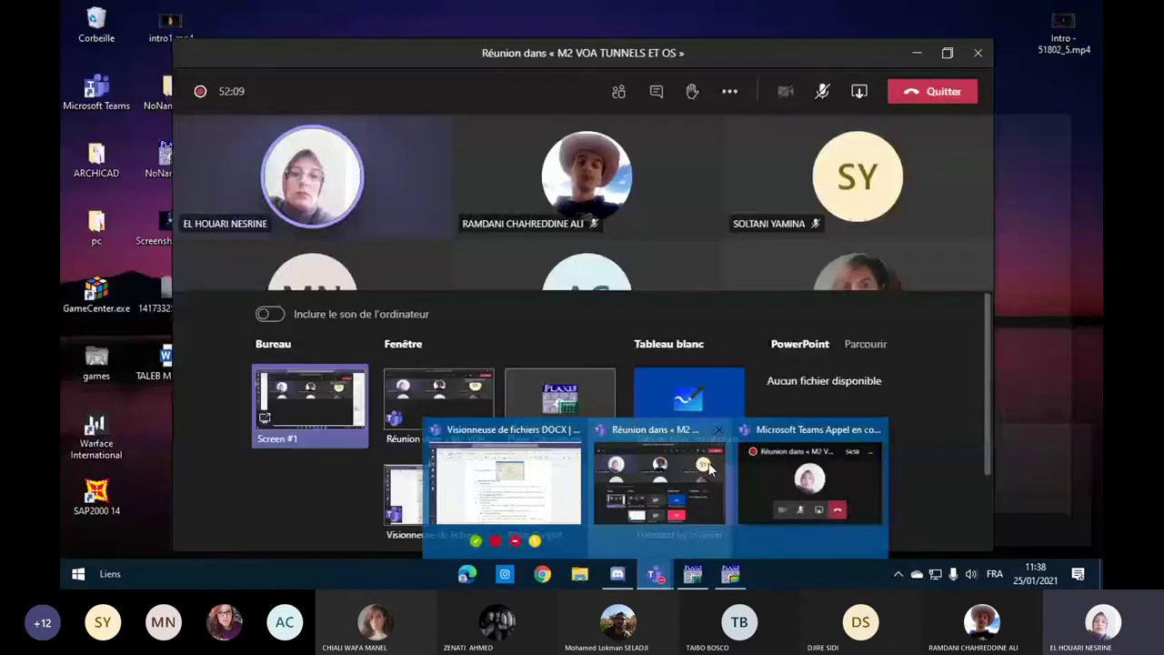
{"action": "left_click", "coordinate": [680, 527]}
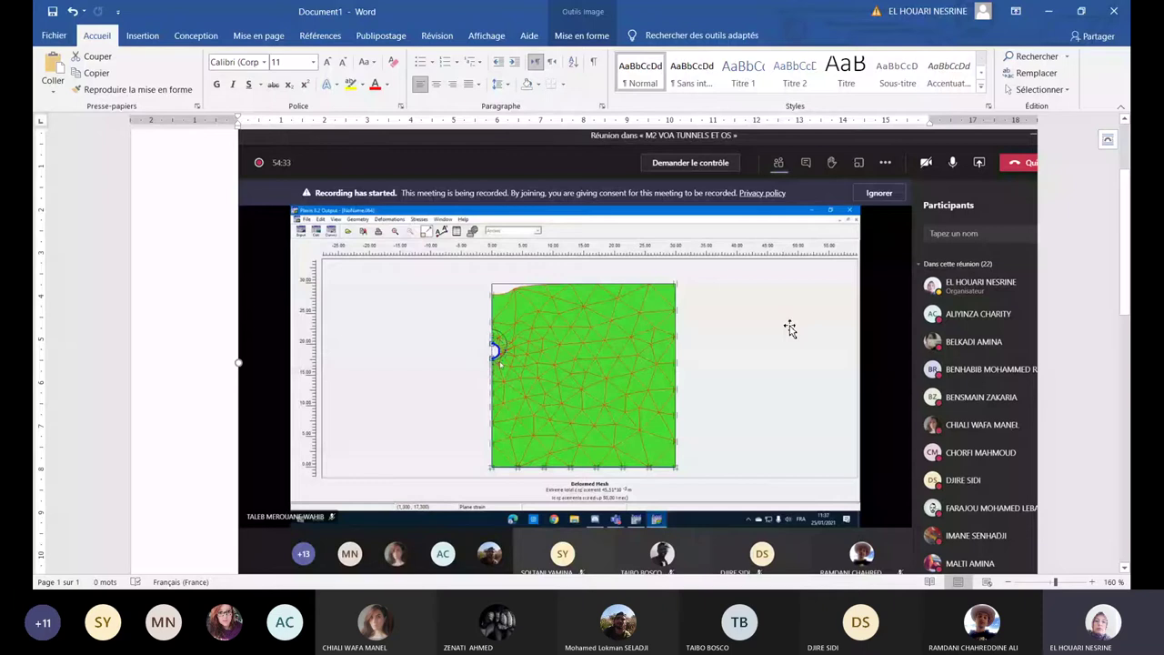
Step: Zoom the Word document to 210 % and examine the pasted screenshot of the deformed mesh
{"action": "left_click", "coordinate": [1093, 582]}
{"action": "left_click", "coordinate": [1093, 582]}
{"action": "left_click", "coordinate": [1093, 582]}
{"action": "left_click", "coordinate": [1093, 582]}
{"action": "left_click", "coordinate": [1093, 582]}
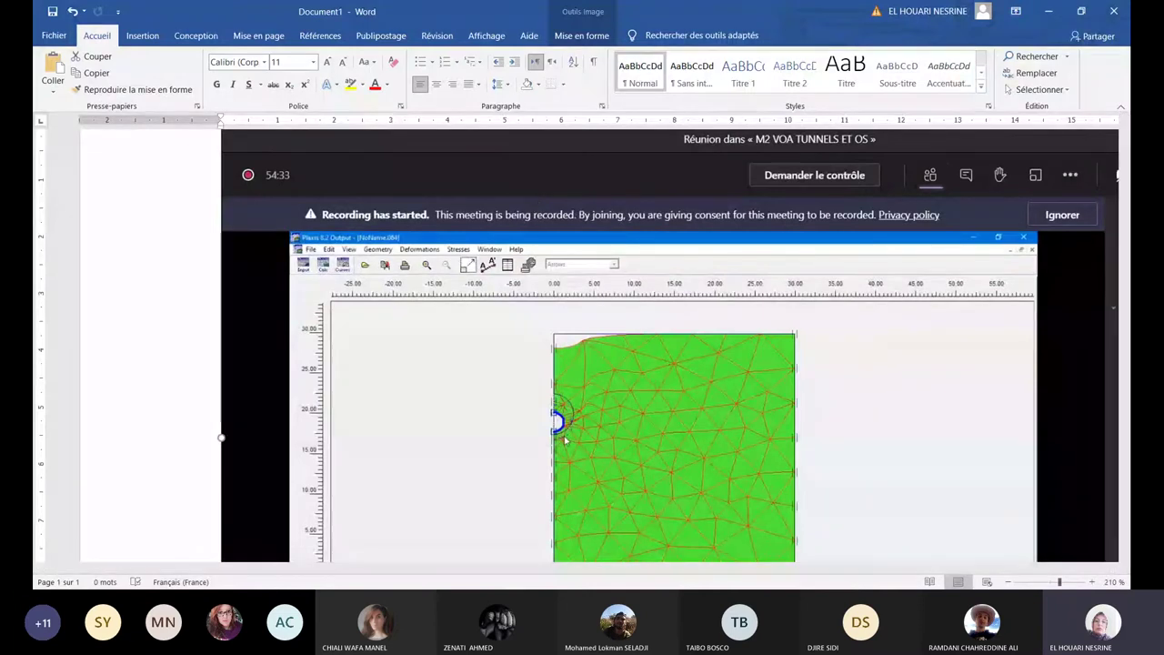
{"action": "scroll", "coordinate": [595, 276], "scroll_direction": "down", "scroll_amount": 2}
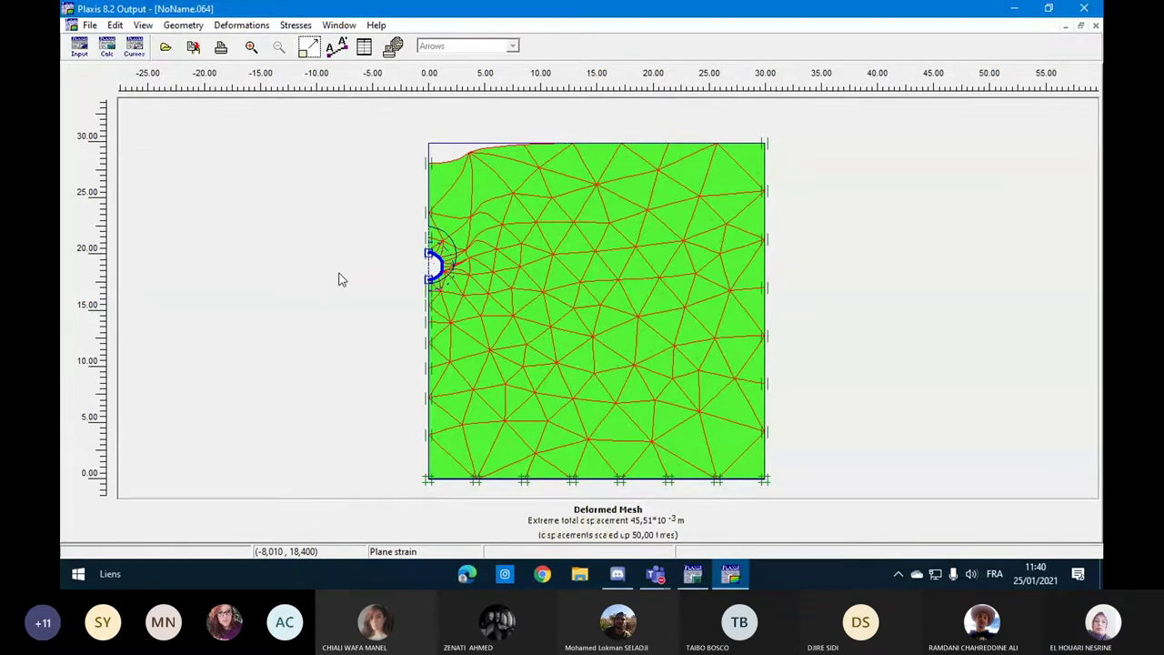
Step: Display the vertical displacements of the Phase 2 model in Plaxis Output as shadings
{"action": "left_click", "coordinate": [242, 25]}
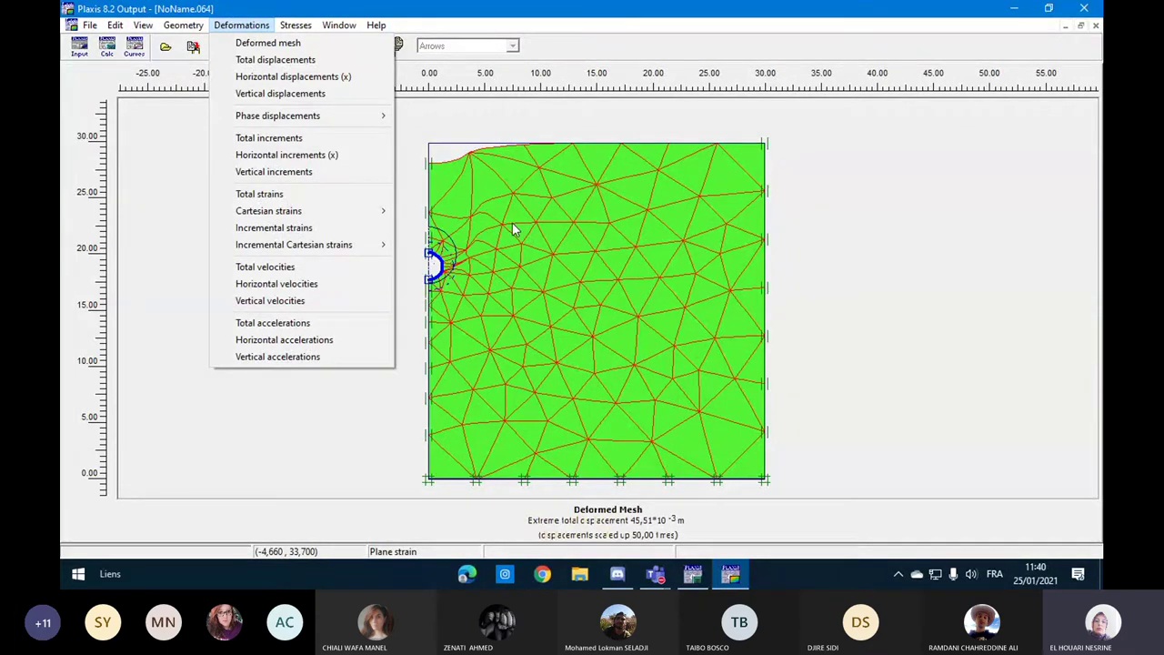
{"action": "left_click", "coordinate": [290, 95]}
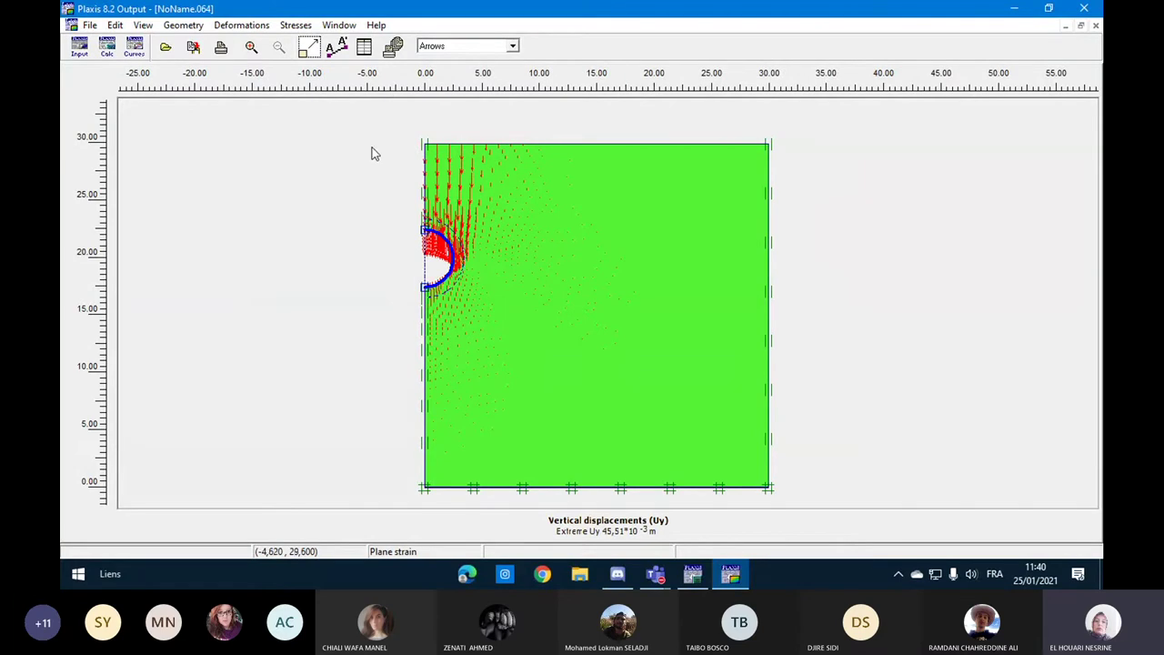
{"action": "left_click", "coordinate": [513, 46]}
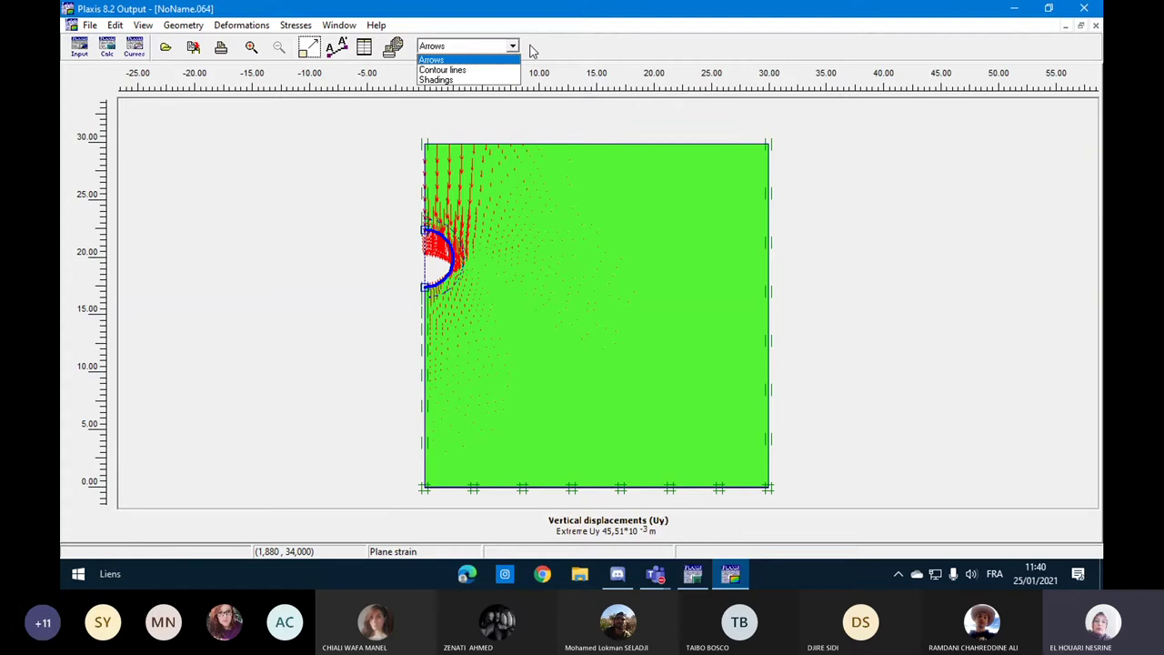
{"action": "left_click", "coordinate": [469, 79]}
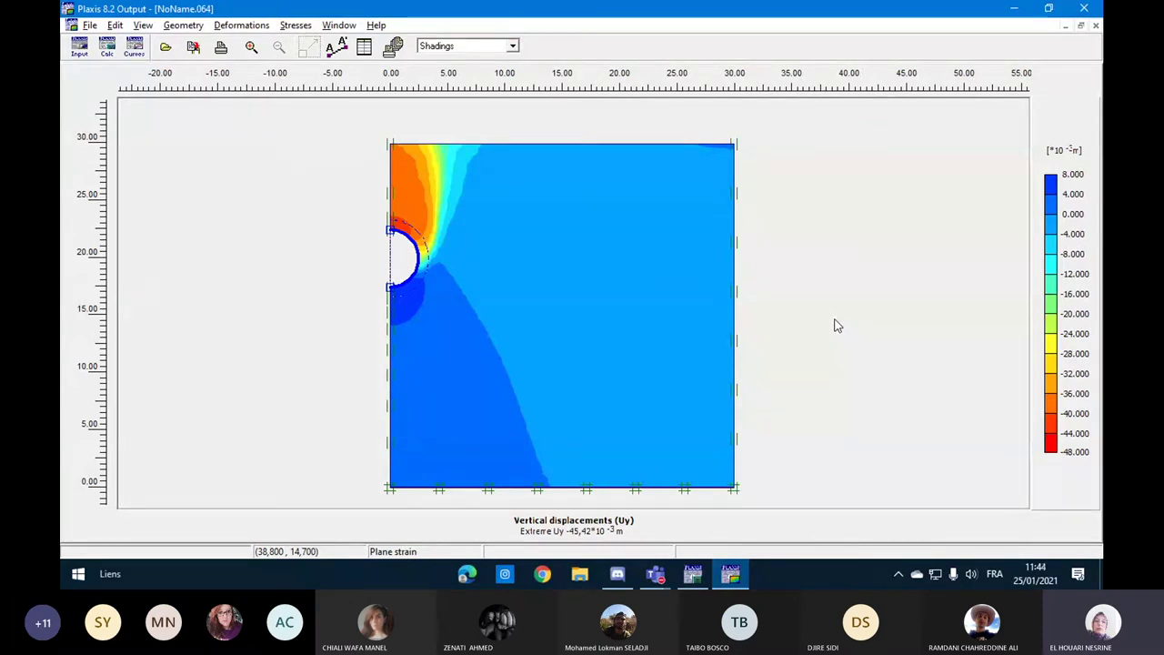
Step: Cut a horizontal cross-section along the ground surface across the full model width and examine its vertical displacements and available result types
{"action": "left_click", "coordinate": [344, 50]}
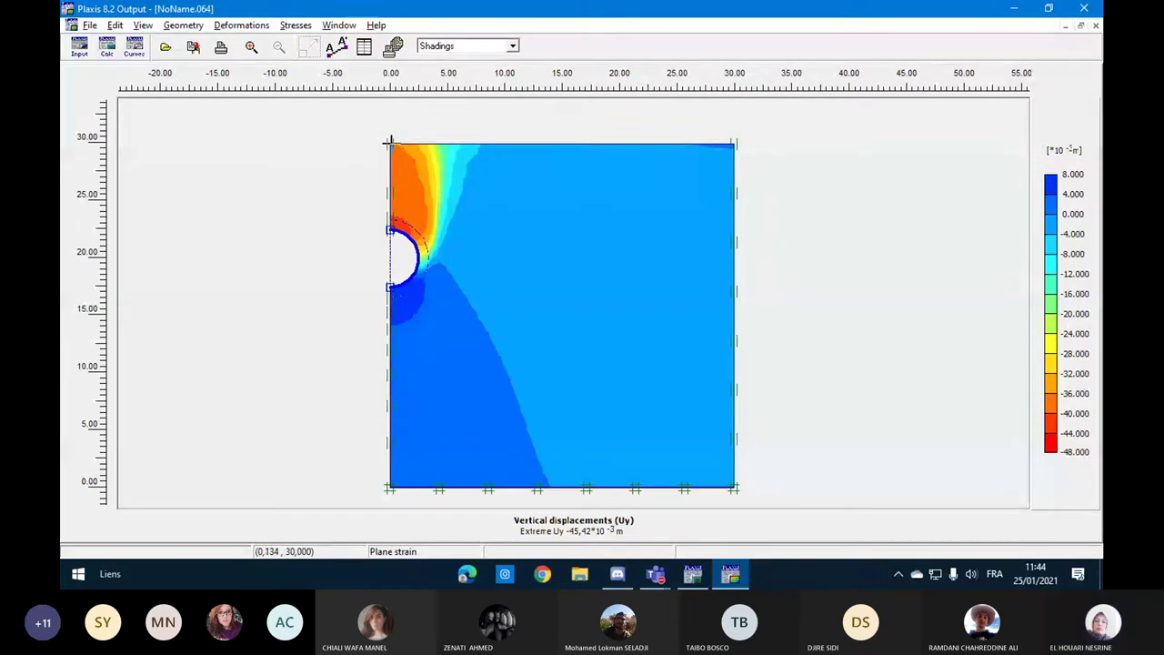
{"action": "left_click_drag", "start_coordinate": [390, 141], "coordinate": [733, 142]}
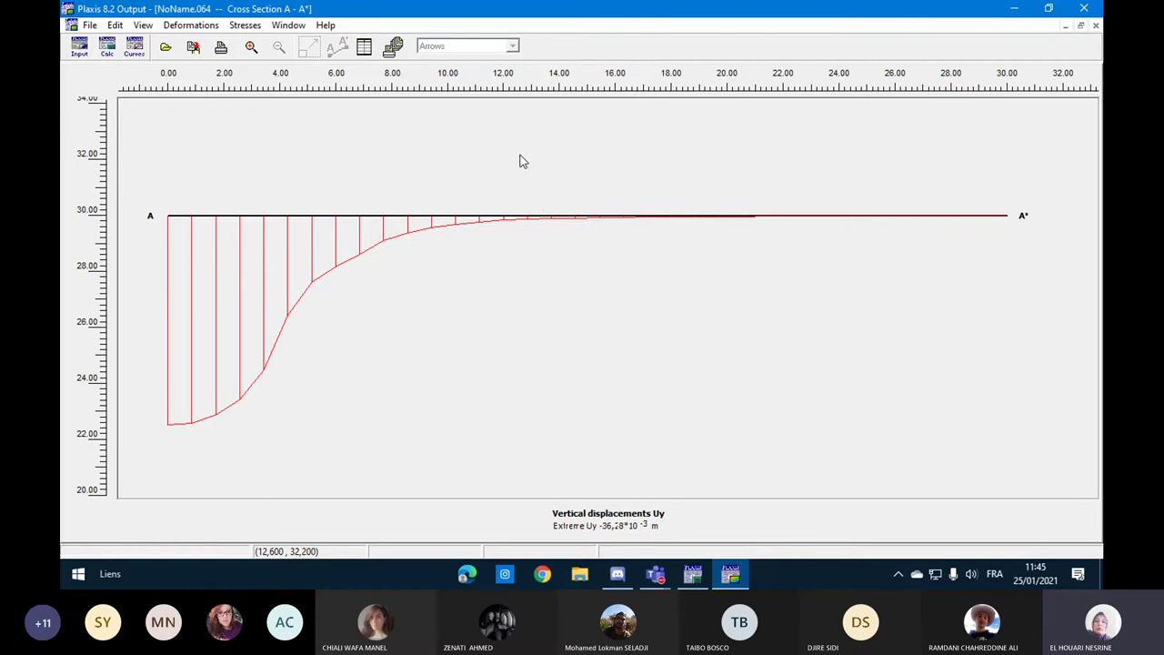
{"action": "left_click", "coordinate": [192, 25]}
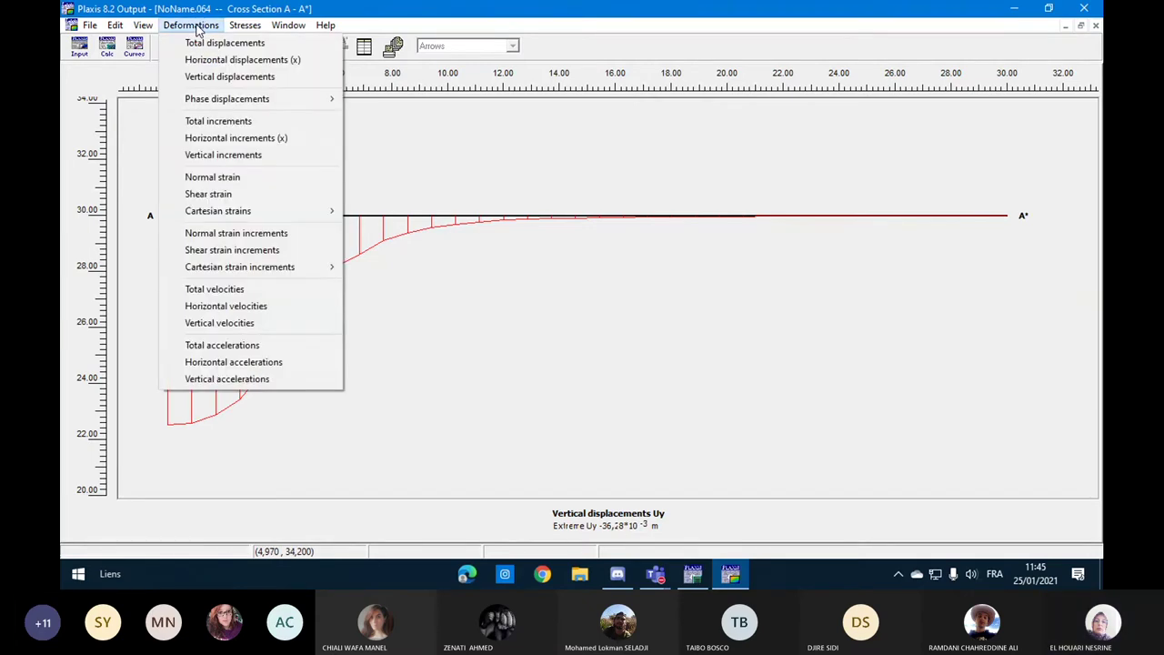
{"action": "mouse_move", "coordinate": [246, 25]}
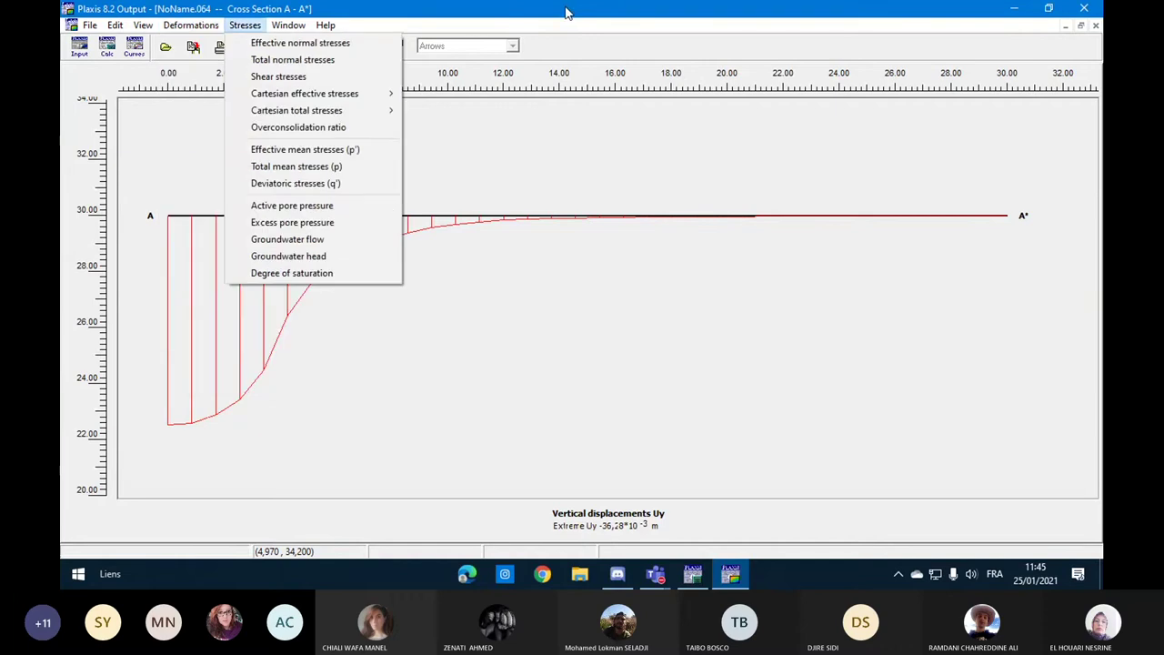
{"action": "left_click", "coordinate": [564, 12]}
{"action": "mouse_move", "coordinate": [565, 14]}
{"action": "left_mouse_down"}
{"action": "mouse_move", "coordinate": [561, 238]}
{"action": "mouse_move", "coordinate": [586, 18]}
{"action": "left_mouse_up"}
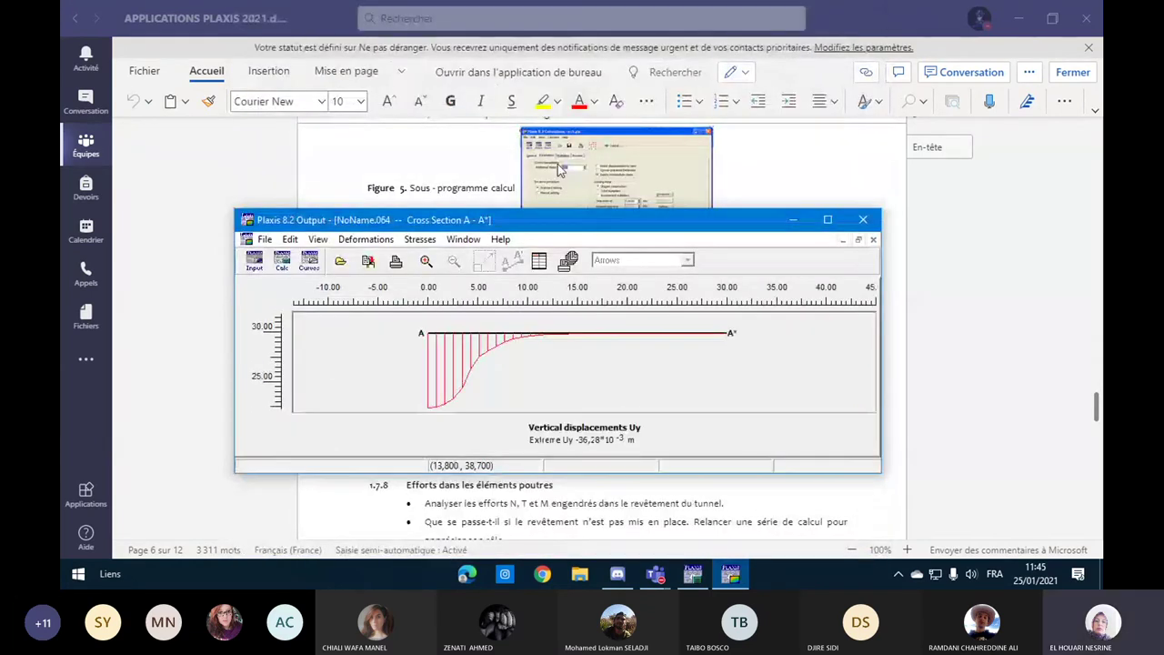
{"action": "double_click", "coordinate": [558, 220]}
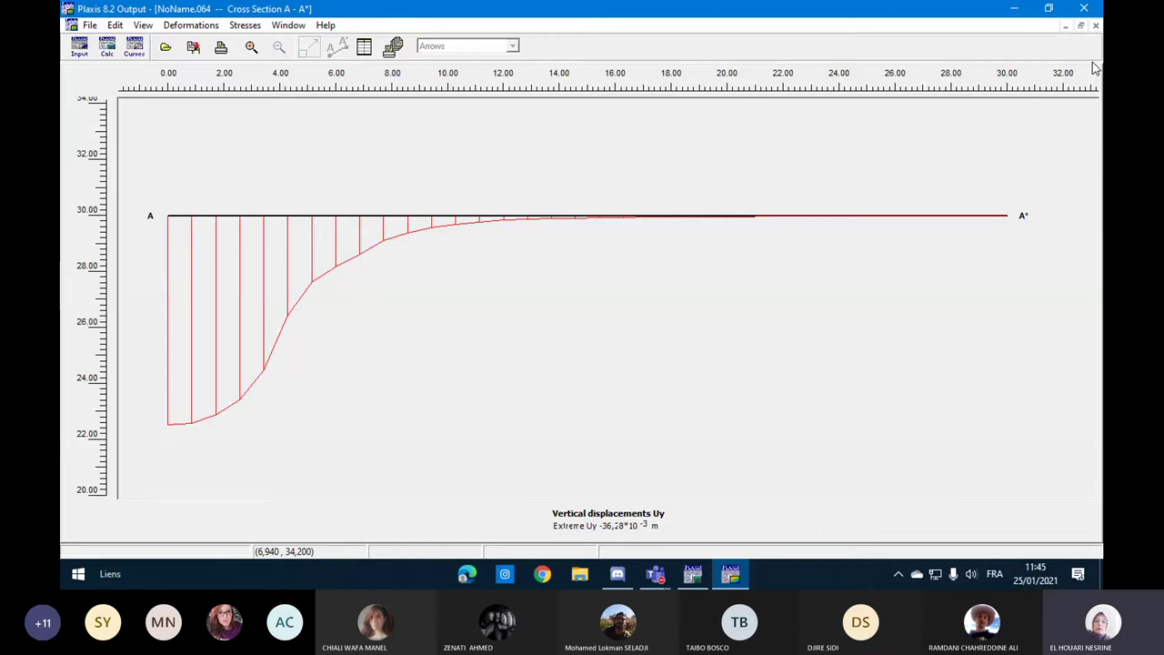
Step: Close Output, reopen the Phase 2 results from Plaxis Calculations and display the vertical displacements in a maximized window
{"action": "left_click", "coordinate": [1083, 11]}
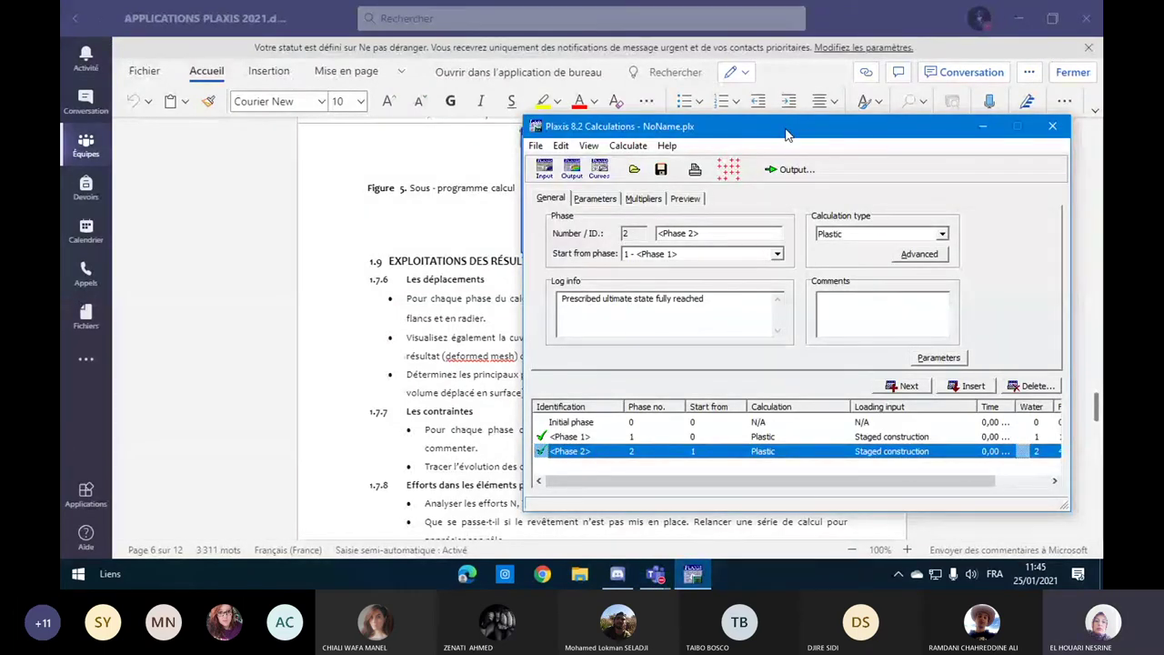
{"action": "left_click", "coordinate": [792, 169]}
{"action": "left_click", "coordinate": [636, 338]}
{"action": "left_click", "coordinate": [247, 40]}
{"action": "left_click", "coordinate": [276, 109]}
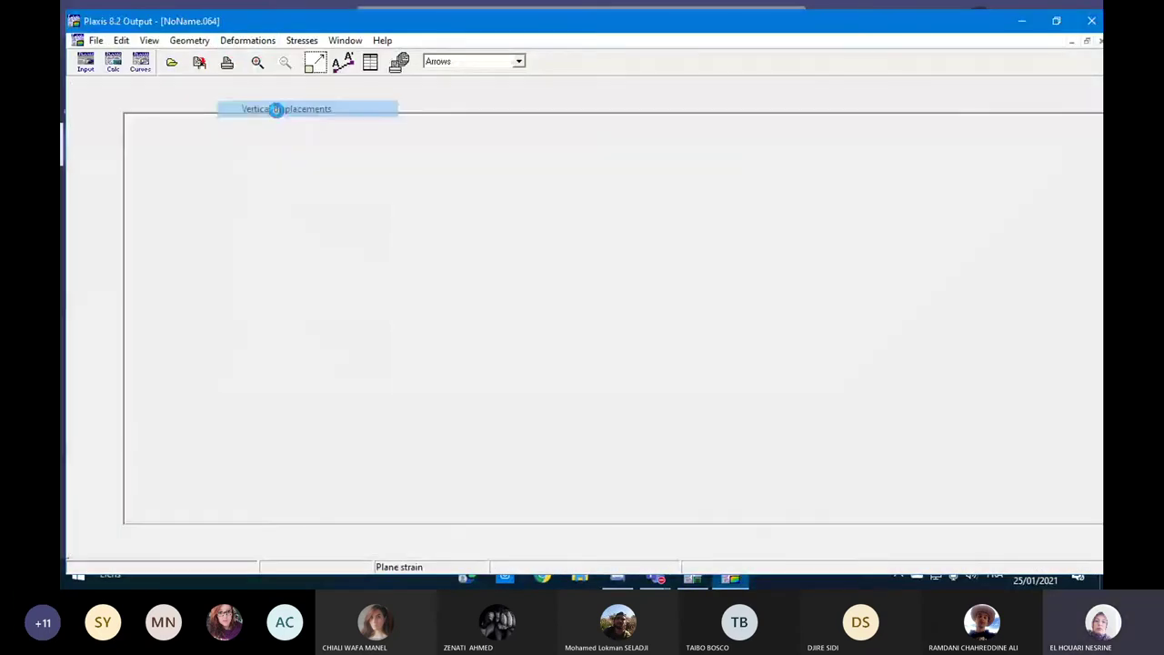
{"action": "double_click", "coordinate": [543, 30]}
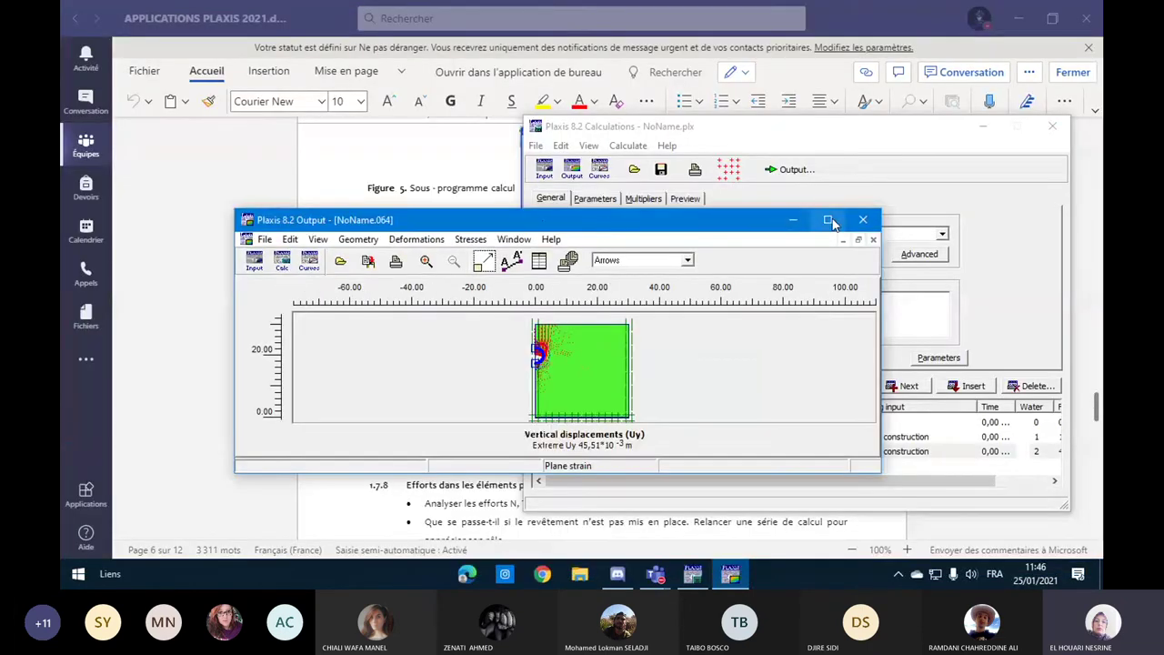
{"action": "left_click", "coordinate": [829, 220]}
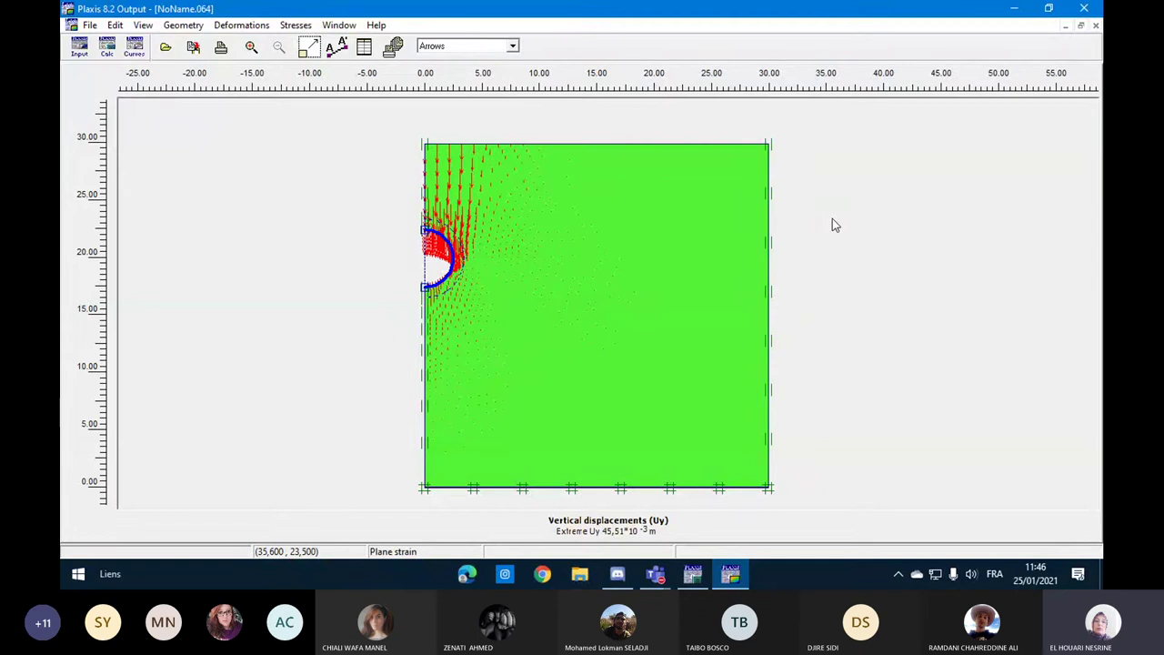
Step: Cut a horizontal cross-section through the tunnel crown to the model's far edge, view its vertical displacements and close the section
{"action": "left_click", "coordinate": [337, 47]}
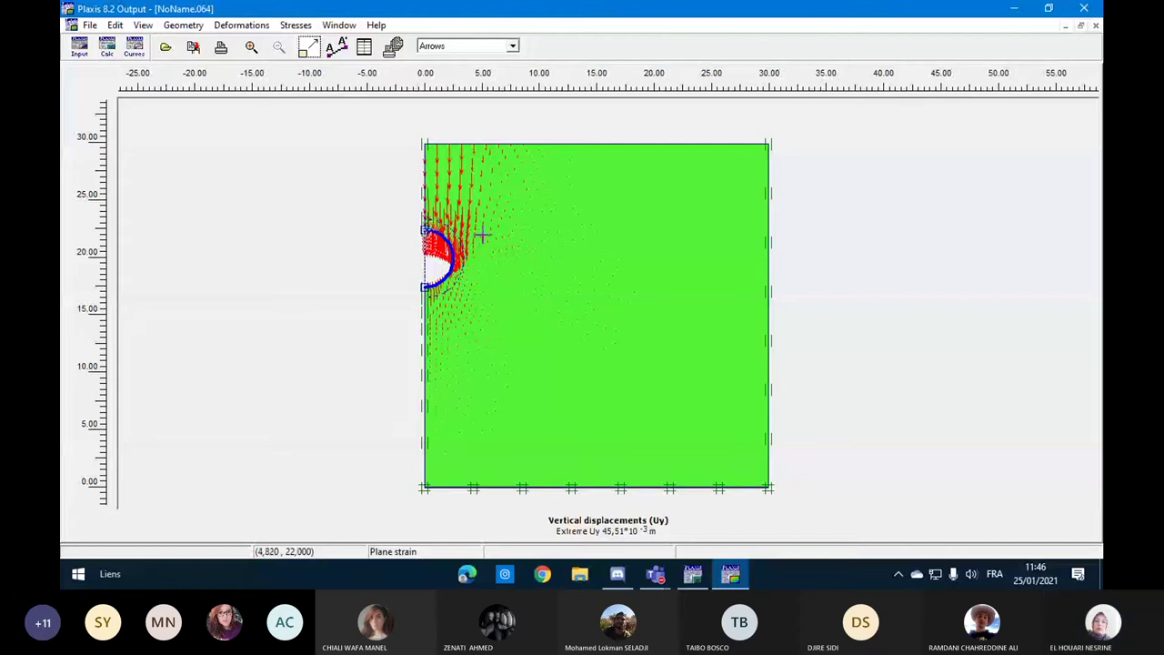
{"action": "left_click_drag", "start_coordinate": [482, 234], "coordinate": [770, 236]}
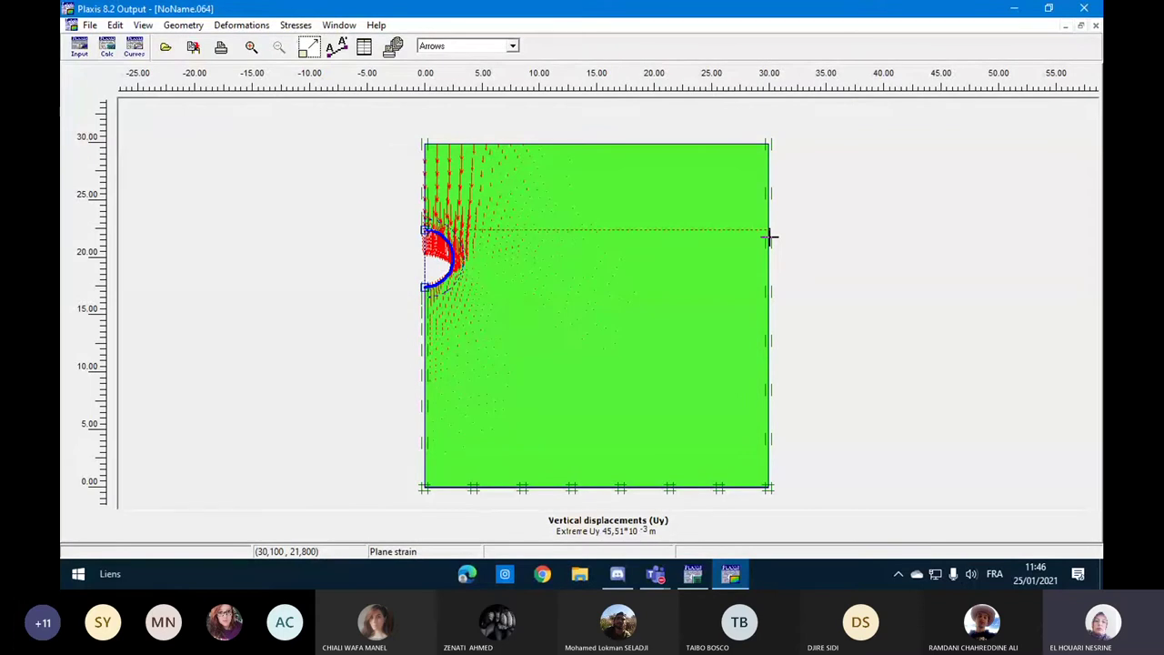
{"action": "left_click_drag", "start_coordinate": [770, 236], "coordinate": [770, 239]}
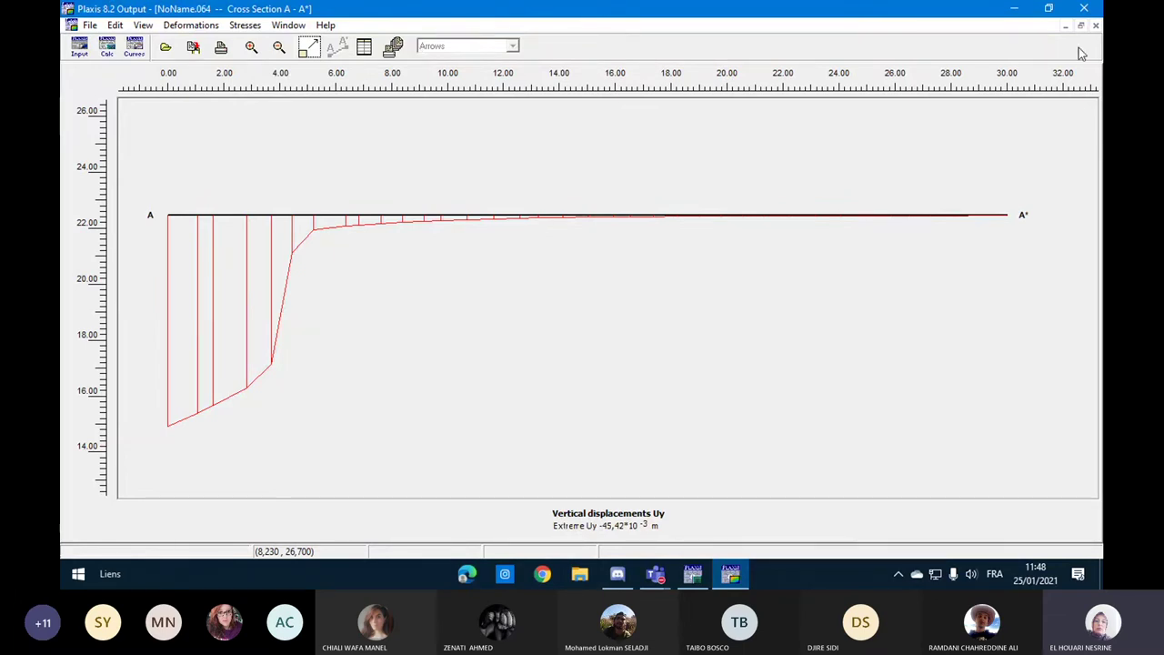
{"action": "left_click", "coordinate": [1096, 25]}
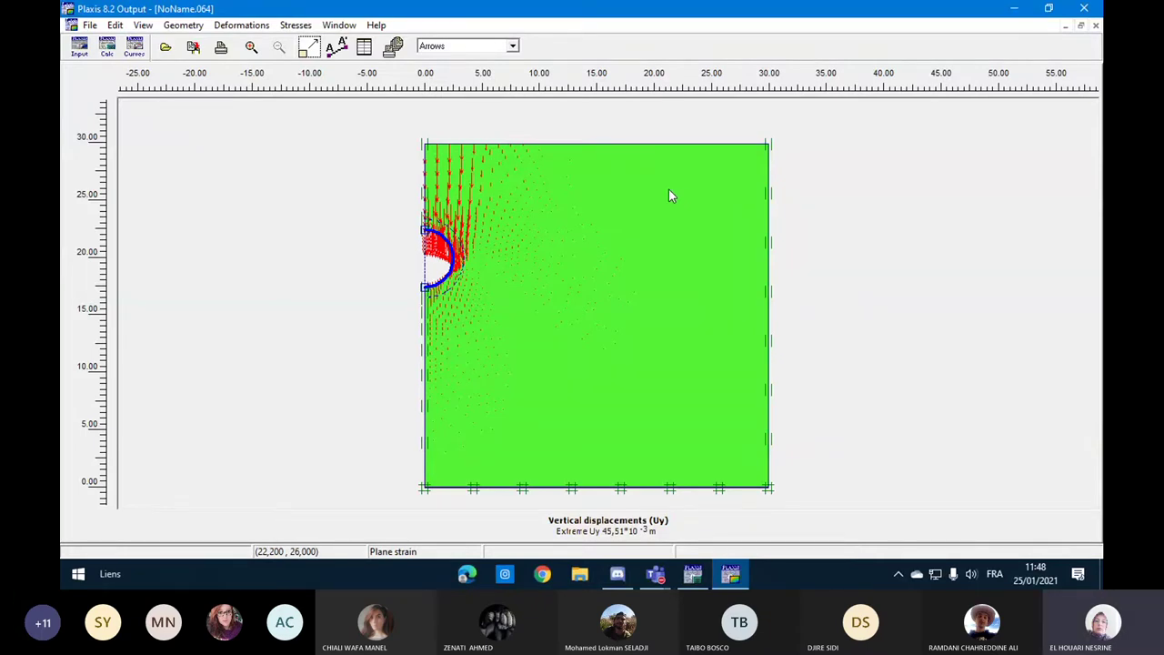
Step: Cut a horizontal cross-section at the tunnel invert, at y about 17.6, view its vertical displacements and close the section
{"action": "left_click", "coordinate": [339, 51]}
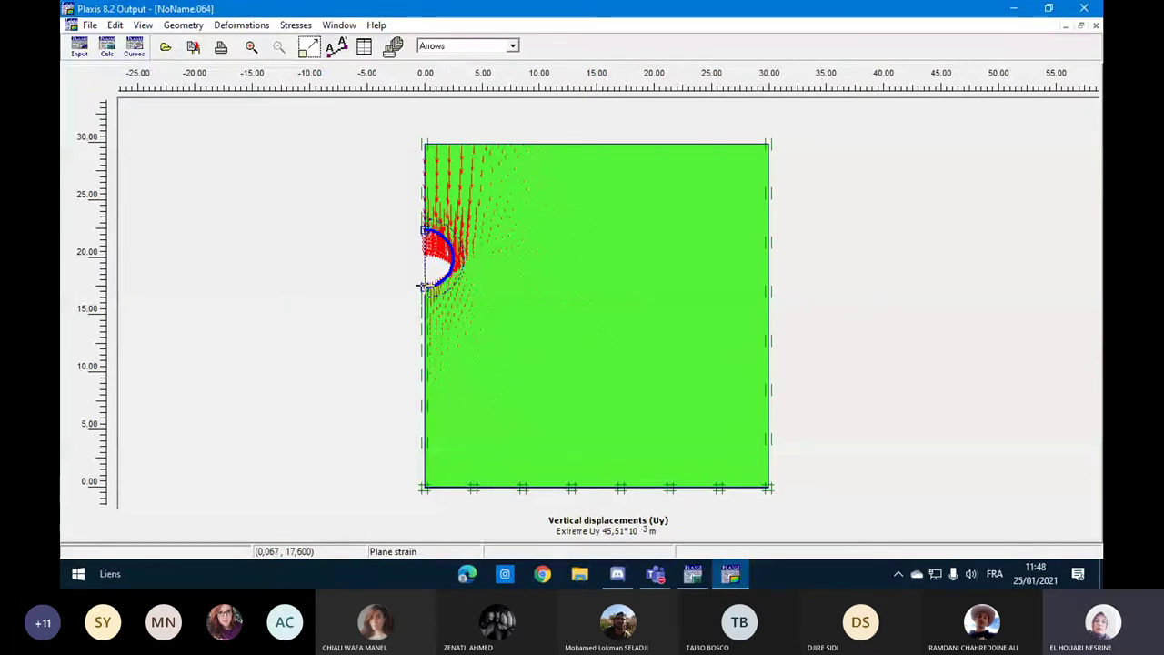
{"action": "left_click_drag", "start_coordinate": [425, 287], "coordinate": [767, 308]}
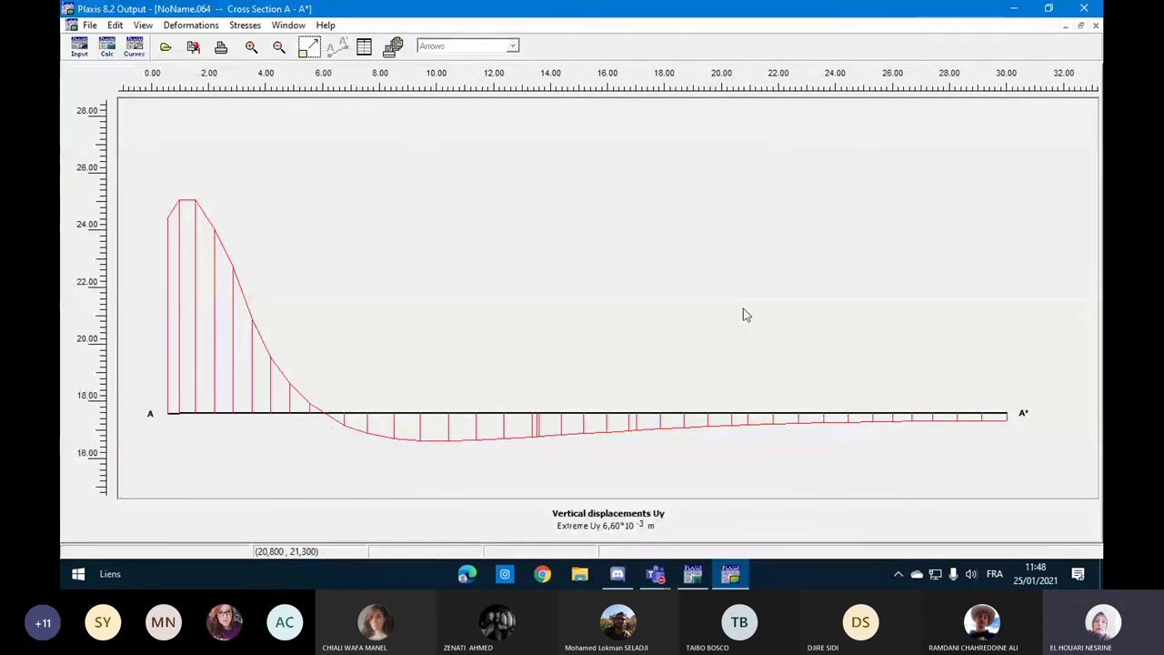
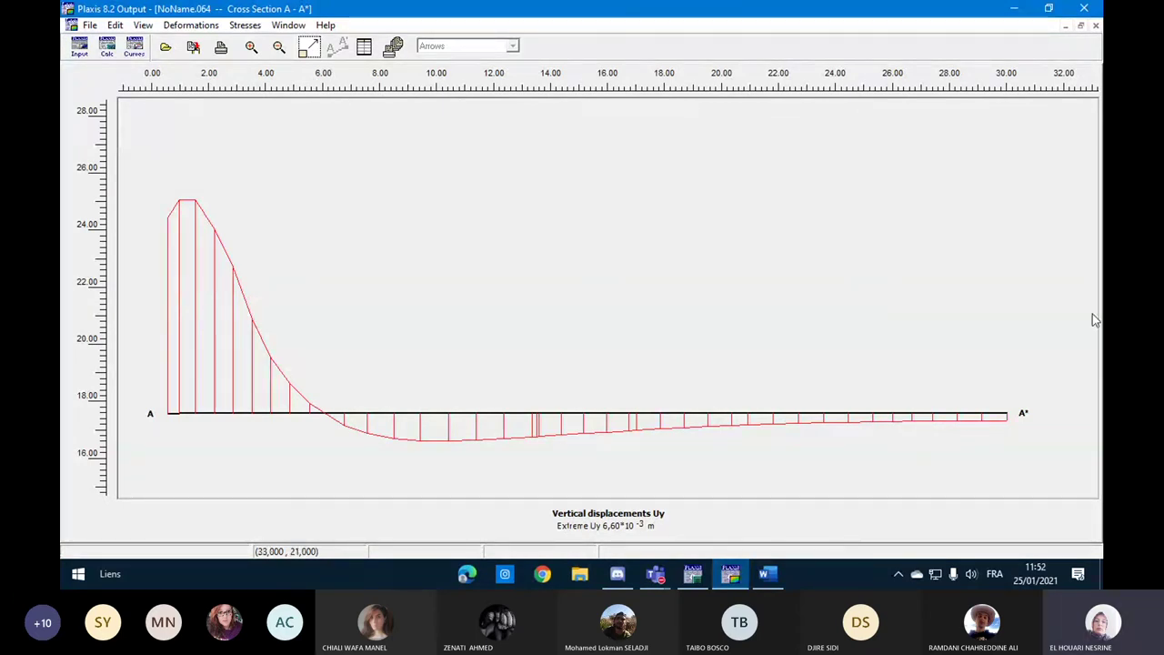
{"action": "left_click", "coordinate": [1095, 26]}
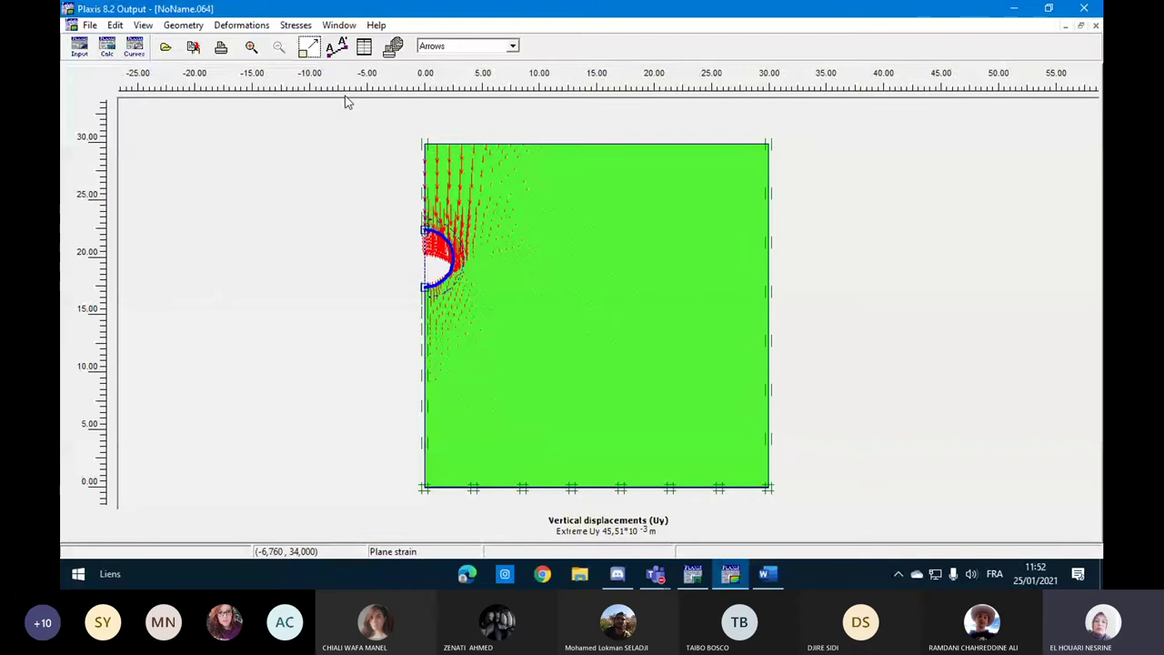
Step: Cut a vertical cross-section at the tunnel sidewall from the ground surface to just below the tunnel, view it and close it
{"action": "left_click", "coordinate": [337, 50]}
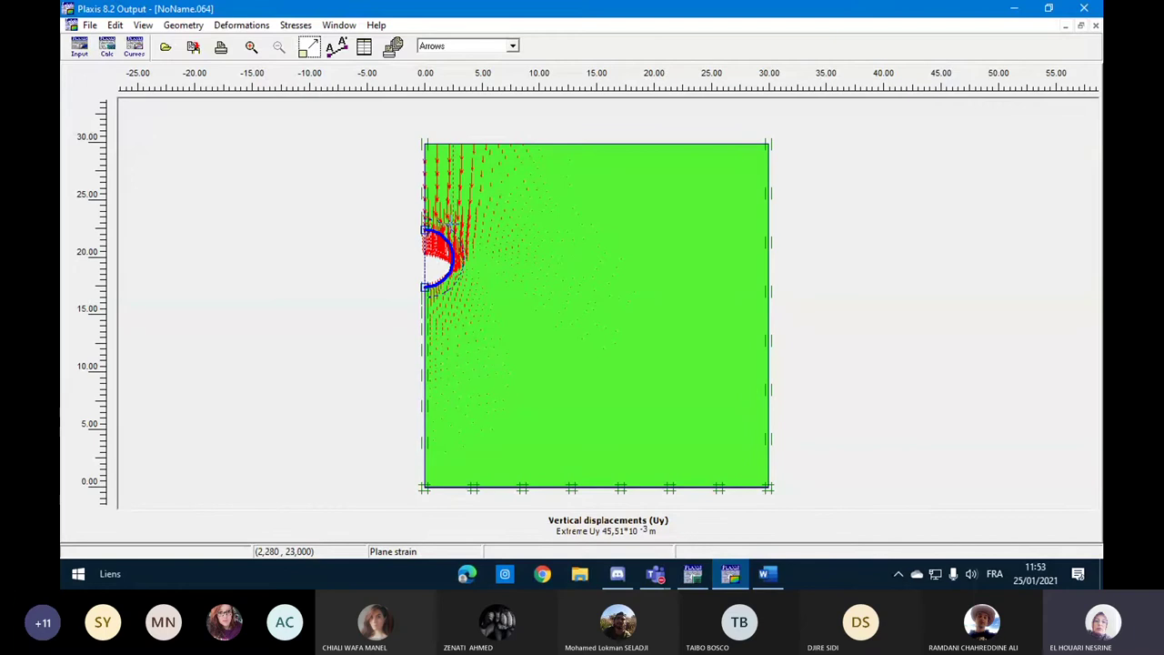
{"action": "left_click", "coordinate": [452, 289]}
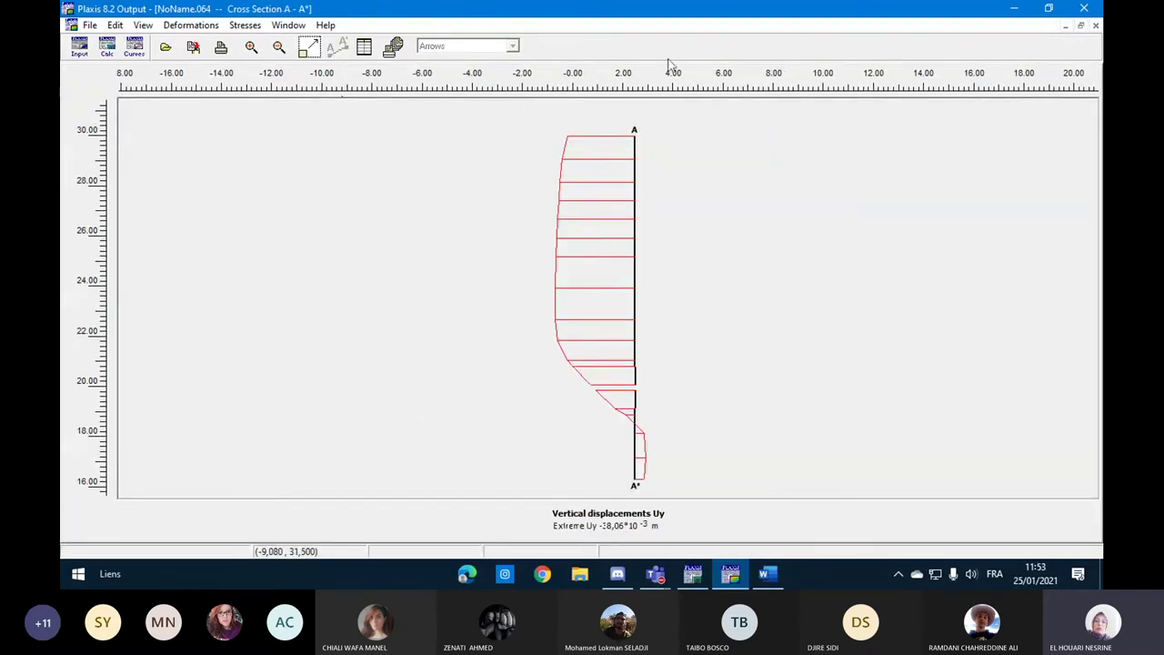
{"action": "left_click", "coordinate": [1095, 26]}
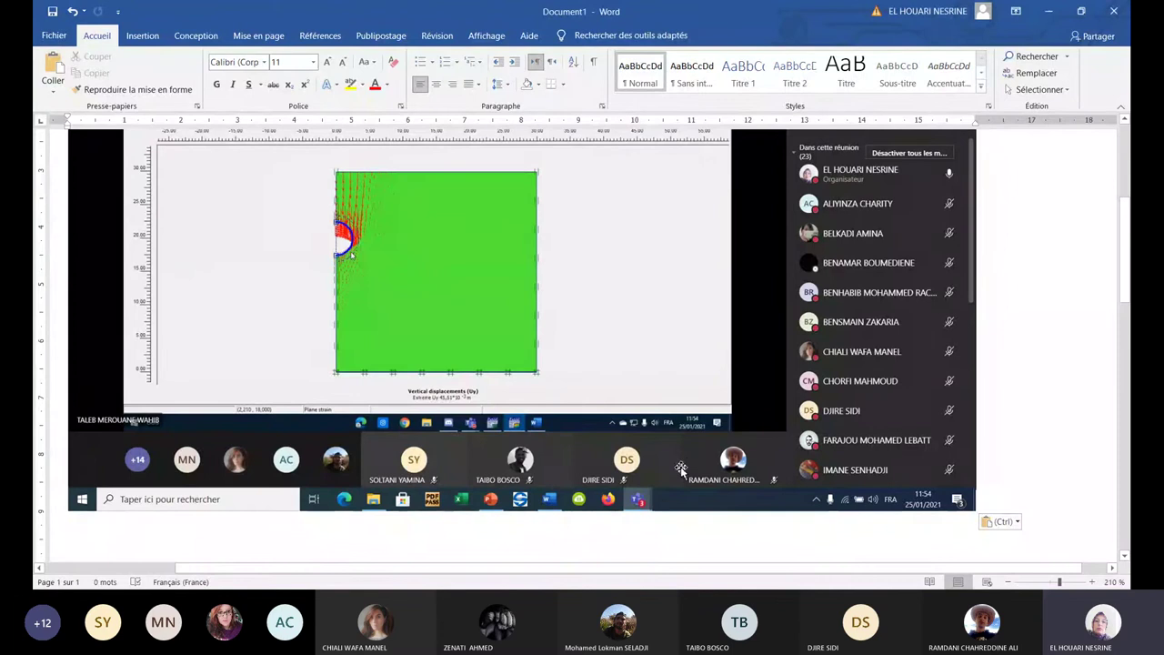
Step: In the Word document, draw a vertical line about 3.96 cm long over the model screenshot, running past the tunnel sidewall below the model base
{"action": "left_click", "coordinate": [142, 35]}
{"action": "left_click", "coordinate": [189, 73]}
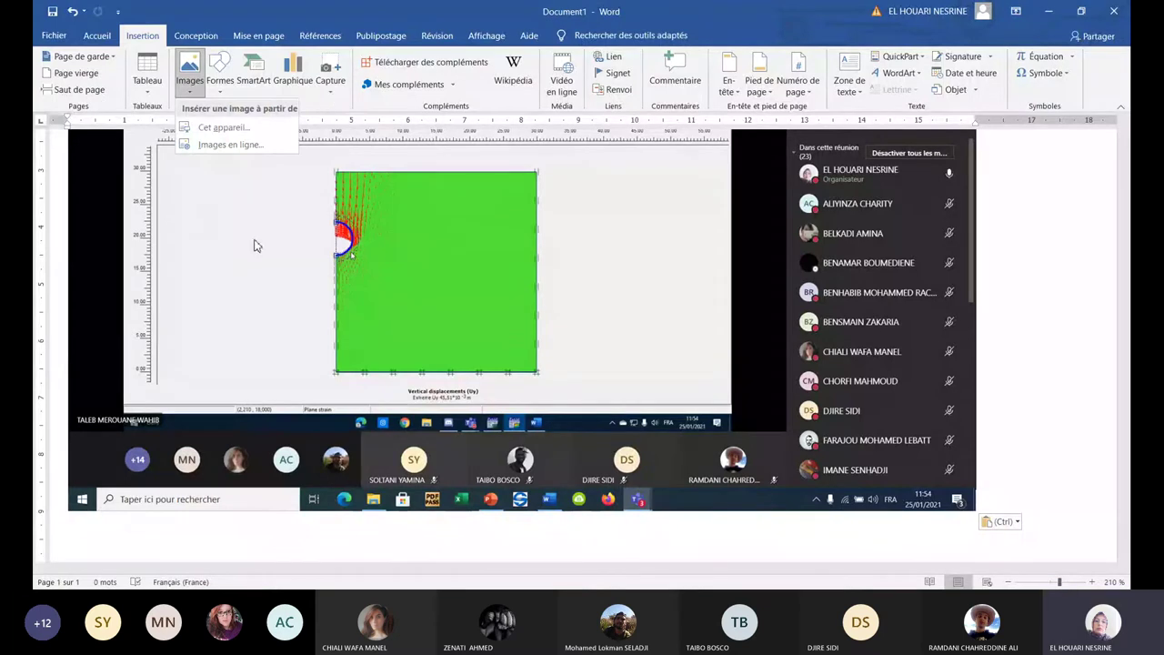
{"action": "left_click", "coordinate": [228, 181]}
{"action": "left_click", "coordinate": [219, 73]}
{"action": "left_click", "coordinate": [220, 188]}
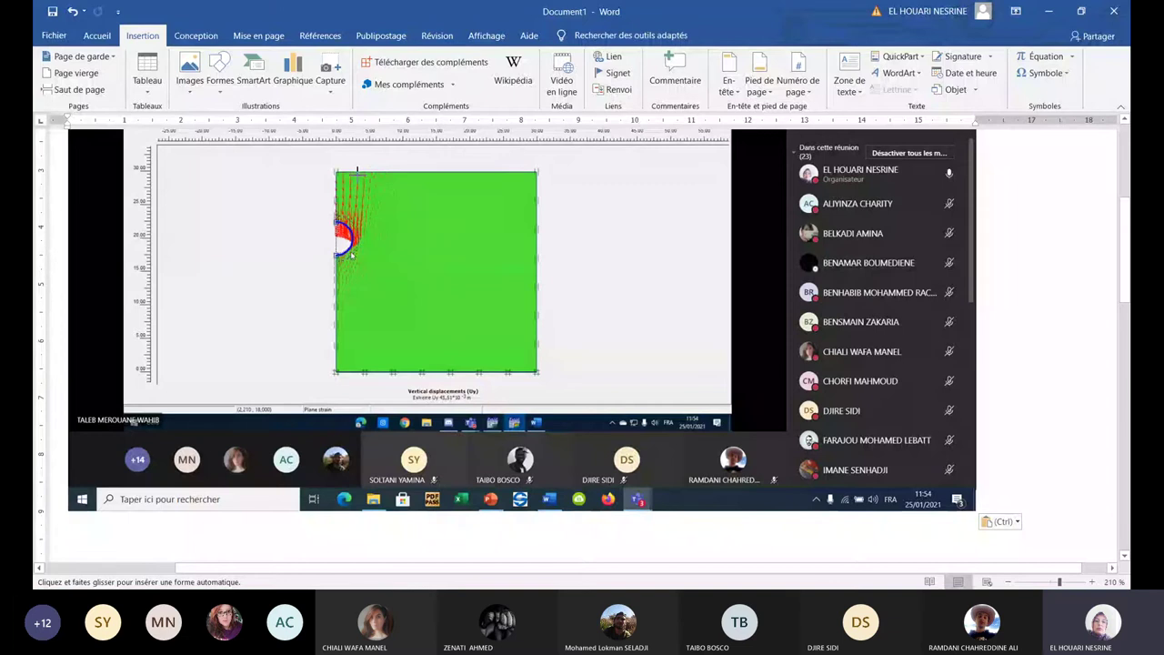
{"action": "left_click_drag", "start_coordinate": [358, 170], "coordinate": [355, 398]}
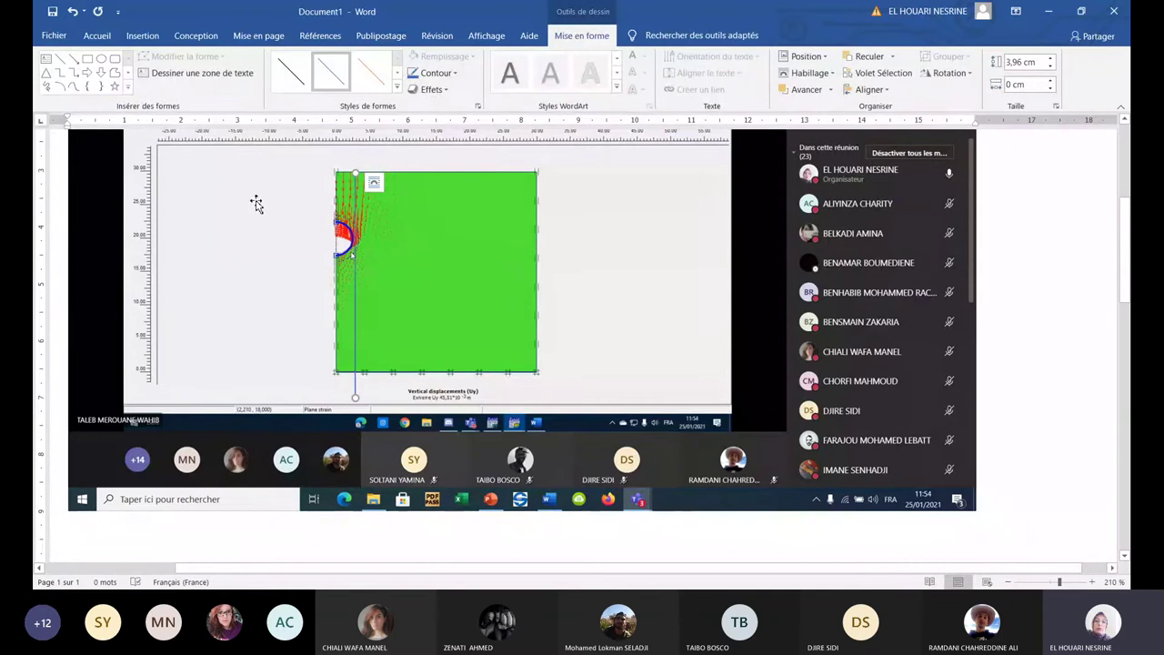
{"action": "key", "text": "Left"}
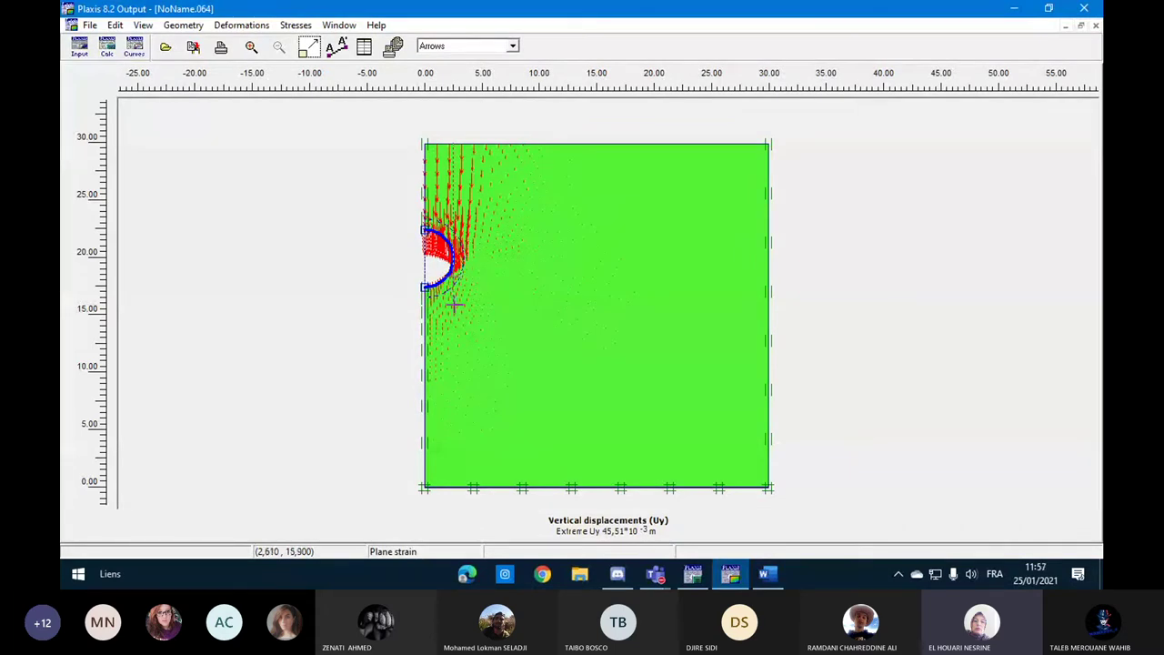
Step: In Plaxis Output, cut a vertical cross-section at the tunnel sidewall from the ground surface down to the model base
{"action": "left_click_drag", "start_coordinate": [454, 347], "coordinate": [452, 490]}
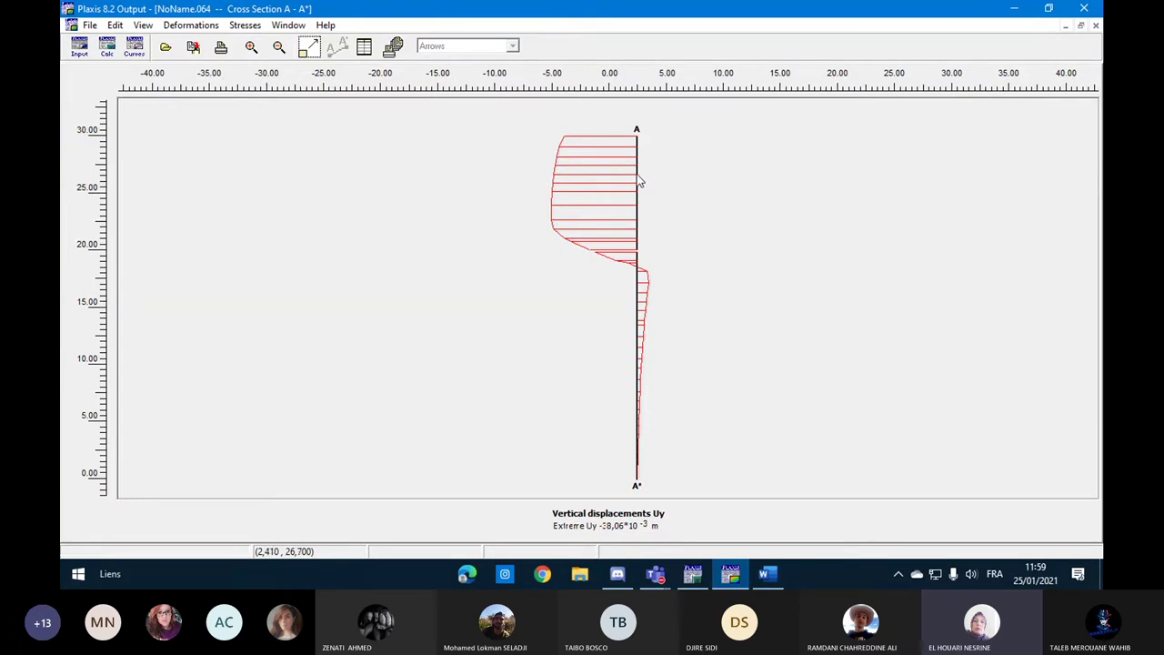
Step: Close the empty Word window and return to the sidewall cross-section in Plaxis Output
{"action": "left_click", "coordinate": [766, 573]}
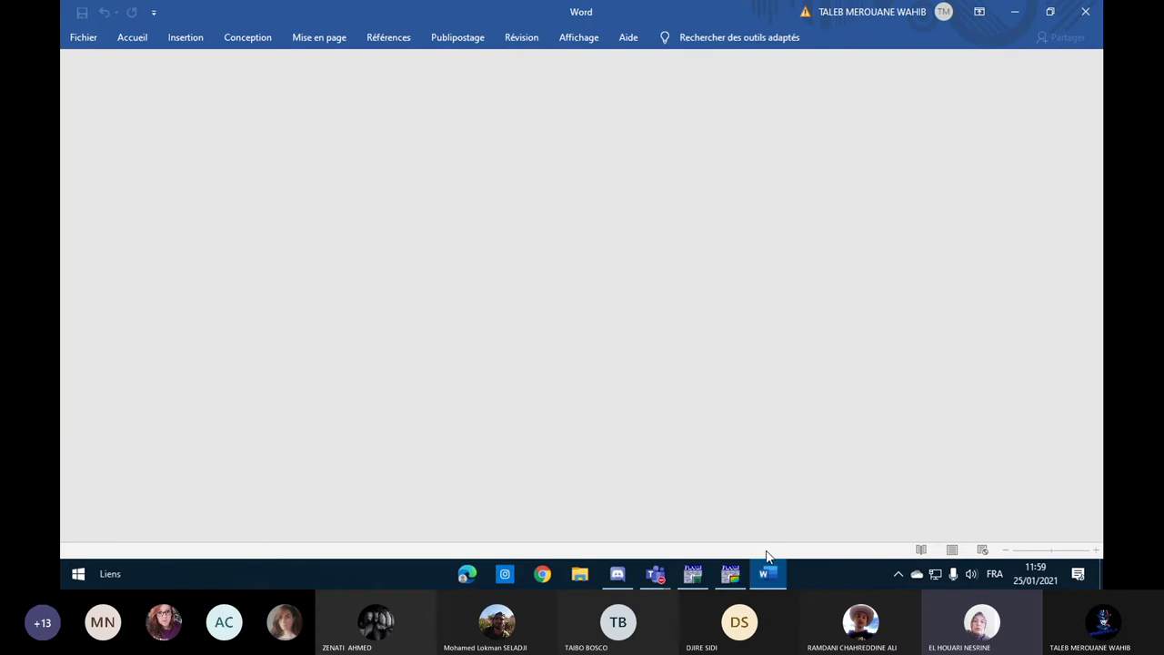
{"action": "left_click", "coordinate": [731, 573]}
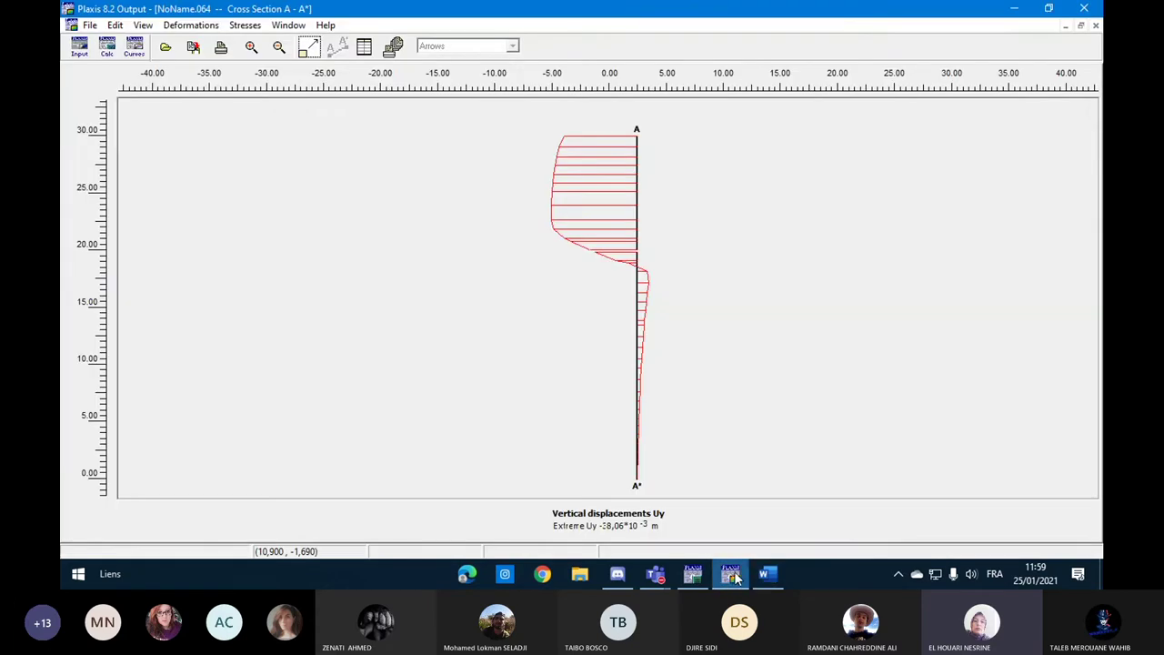
{"action": "left_click", "coordinate": [769, 573]}
{"action": "right_click", "coordinate": [768, 573]}
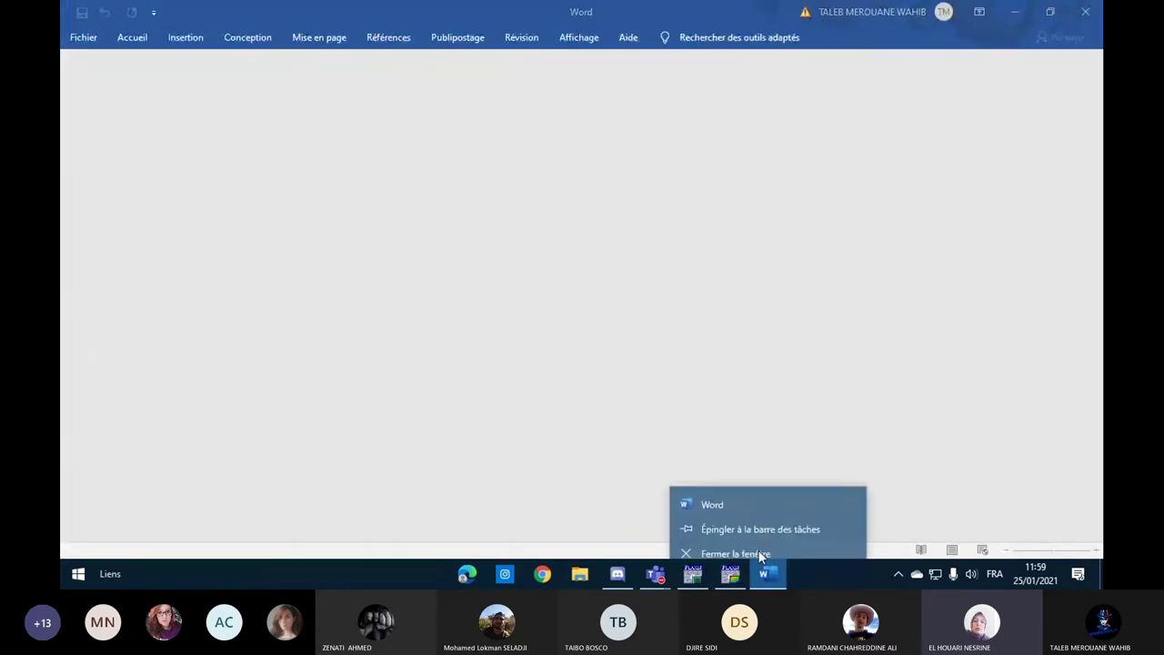
{"action": "left_click", "coordinate": [753, 543]}
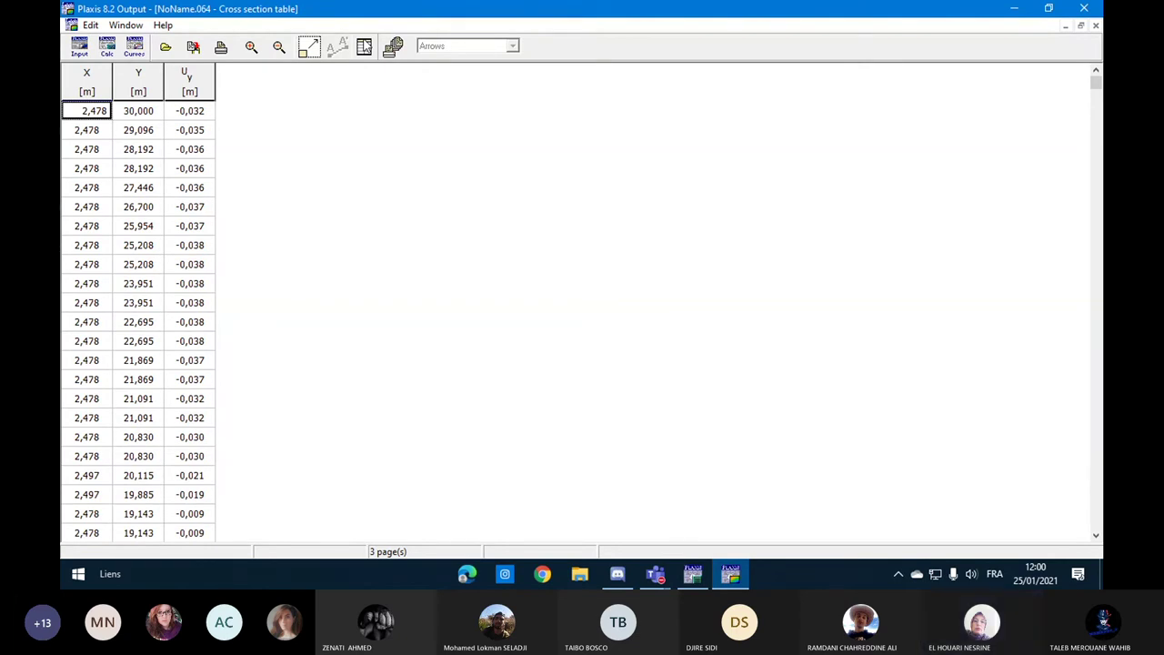
Step: Highlight the X, Y and Uy columns of the sidewall cross-section table one at a time
{"action": "left_click_drag", "start_coordinate": [70, 110], "coordinate": [159, 284]}
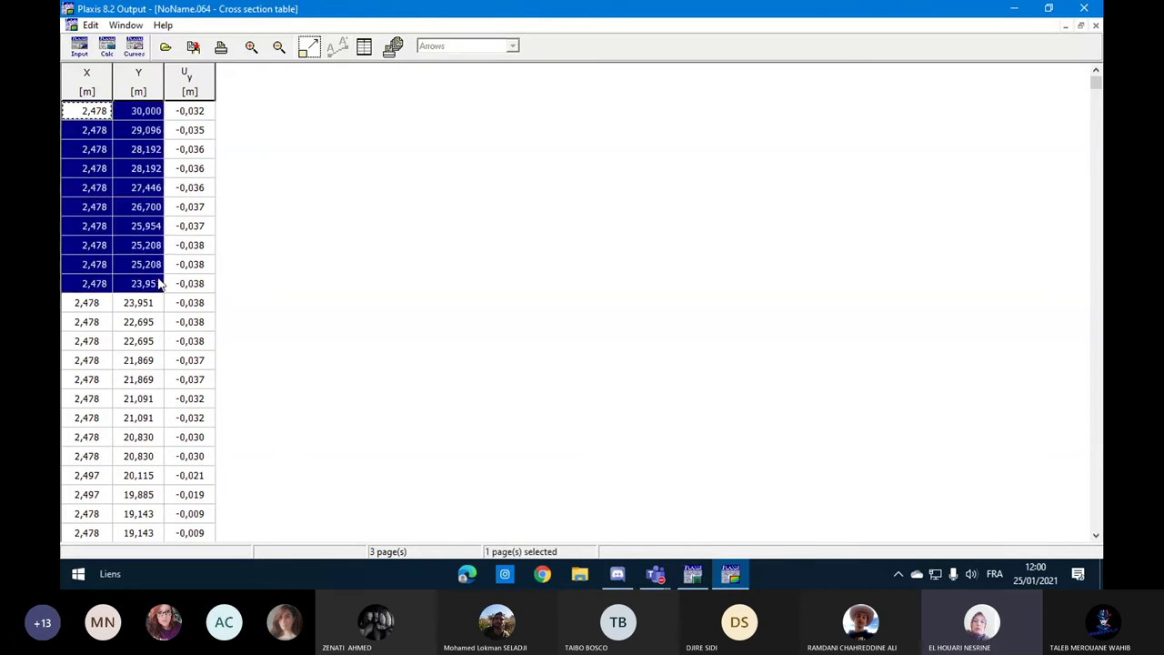
{"action": "left_click", "coordinate": [71, 109]}
{"action": "left_click", "coordinate": [74, 74]}
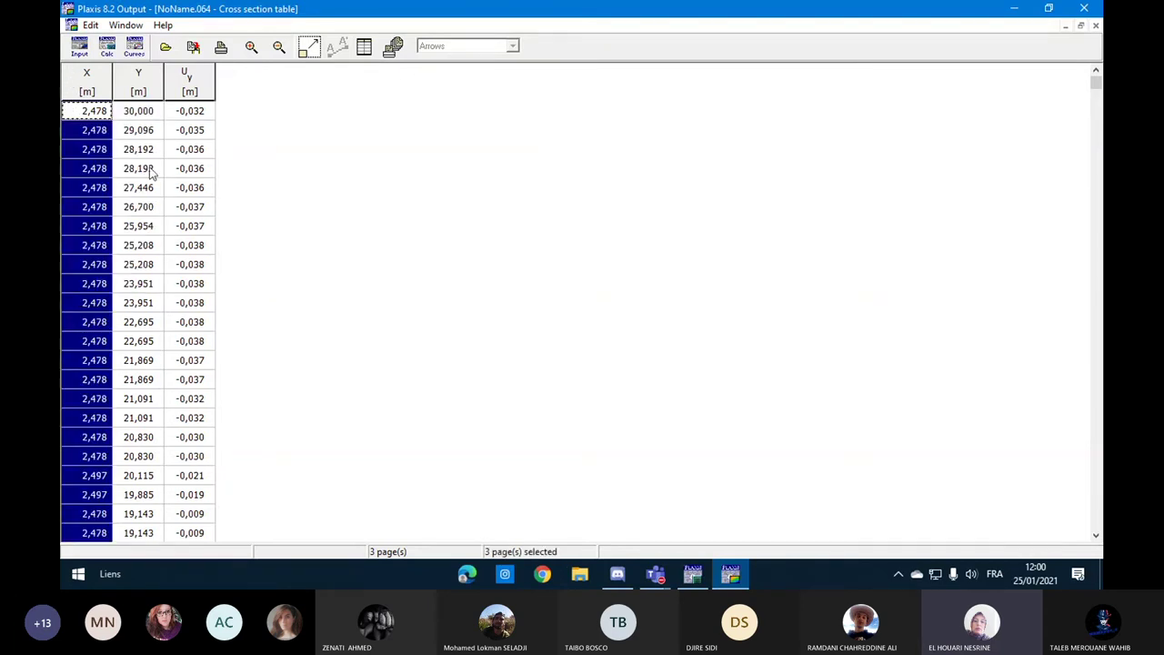
{"action": "left_click", "coordinate": [152, 77]}
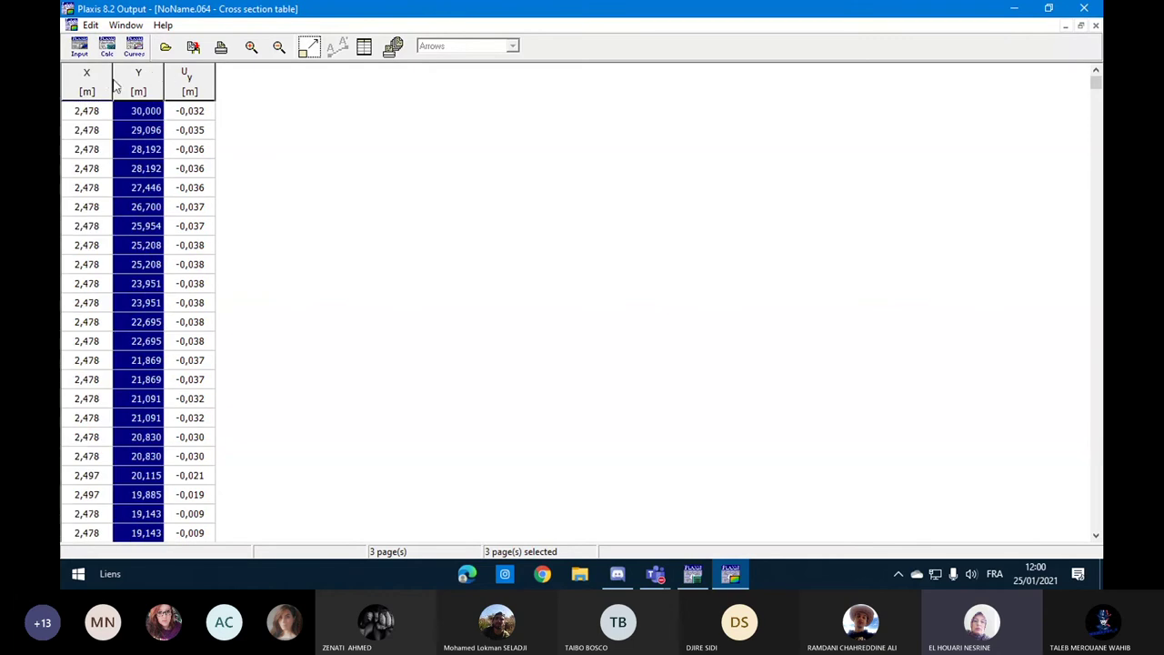
{"action": "left_click", "coordinate": [186, 79]}
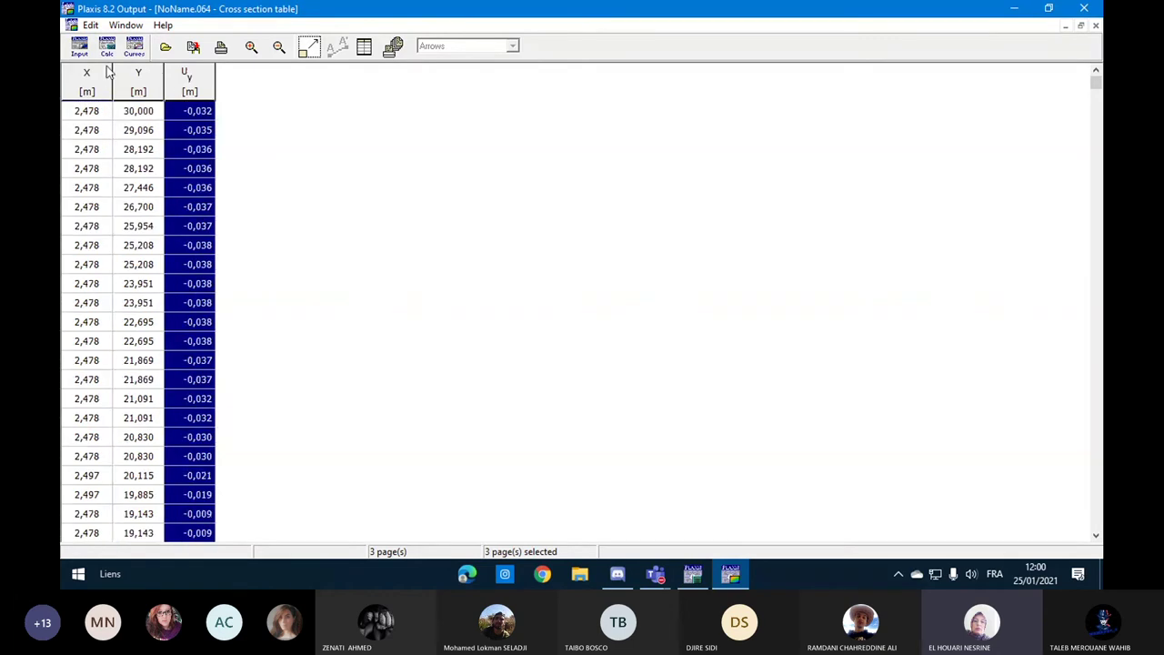
{"action": "left_click", "coordinate": [156, 80]}
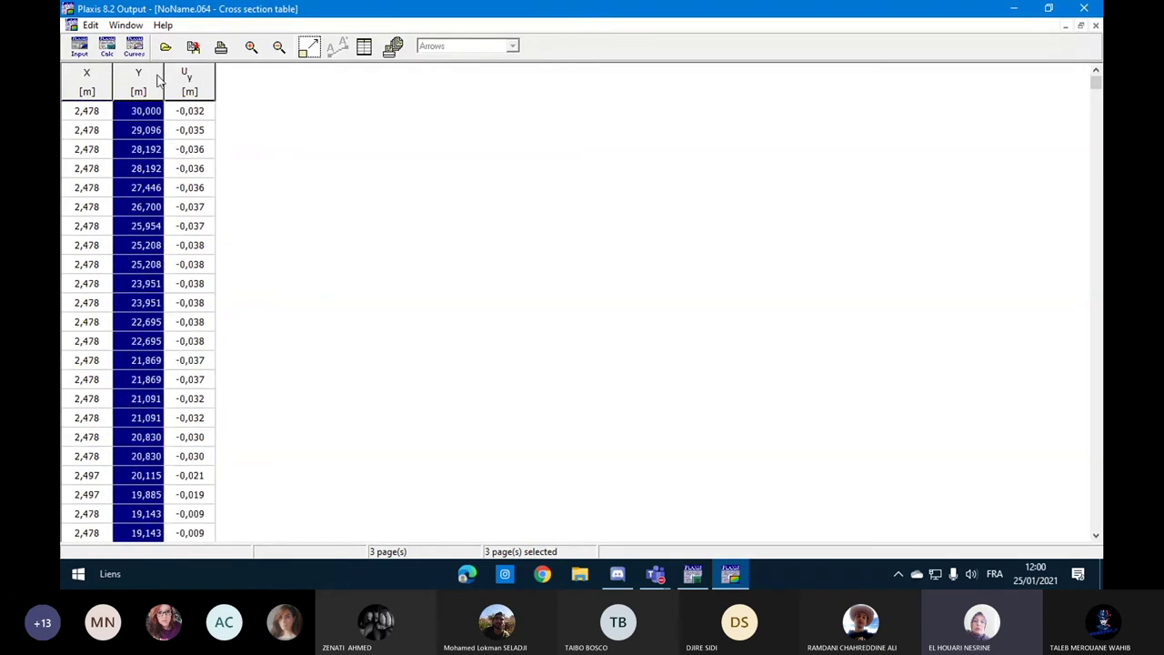
Step: Copy the sidewall cross-section table to the clipboard and select its Y and Uy columns
{"action": "key", "text": "ctrl+End"}
{"action": "left_click", "coordinate": [189, 78]}
{"action": "left_click_drag", "start_coordinate": [141, 72], "coordinate": [221, 135]}
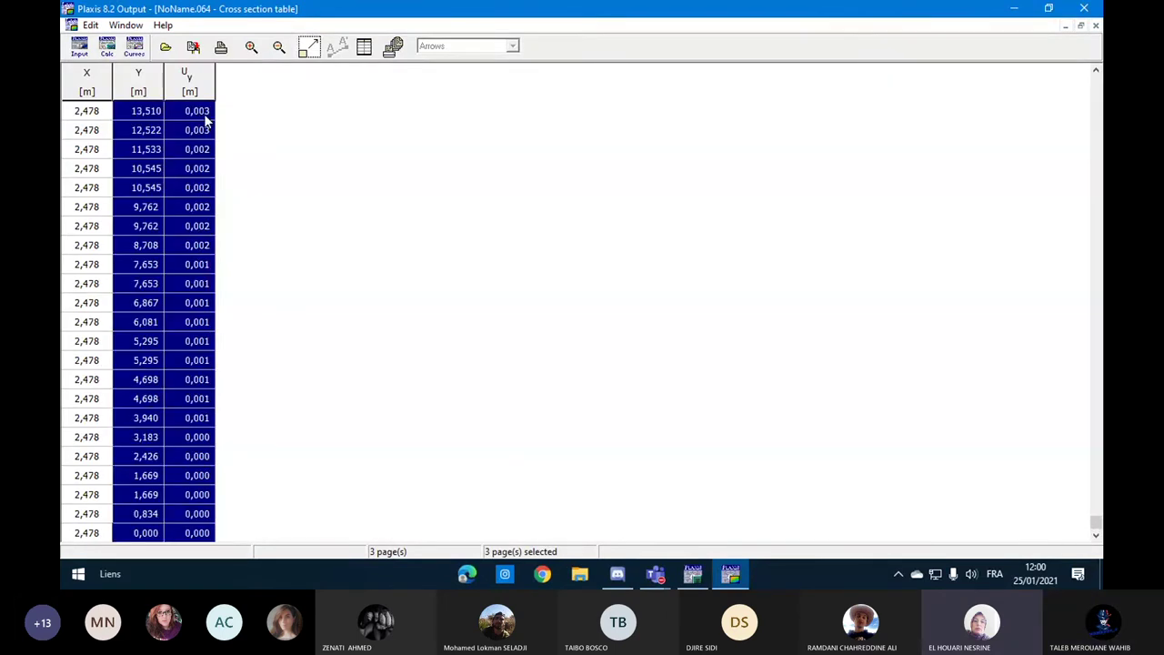
{"action": "left_click", "coordinate": [356, 155]}
{"action": "key", "text": "ctrl+c"}
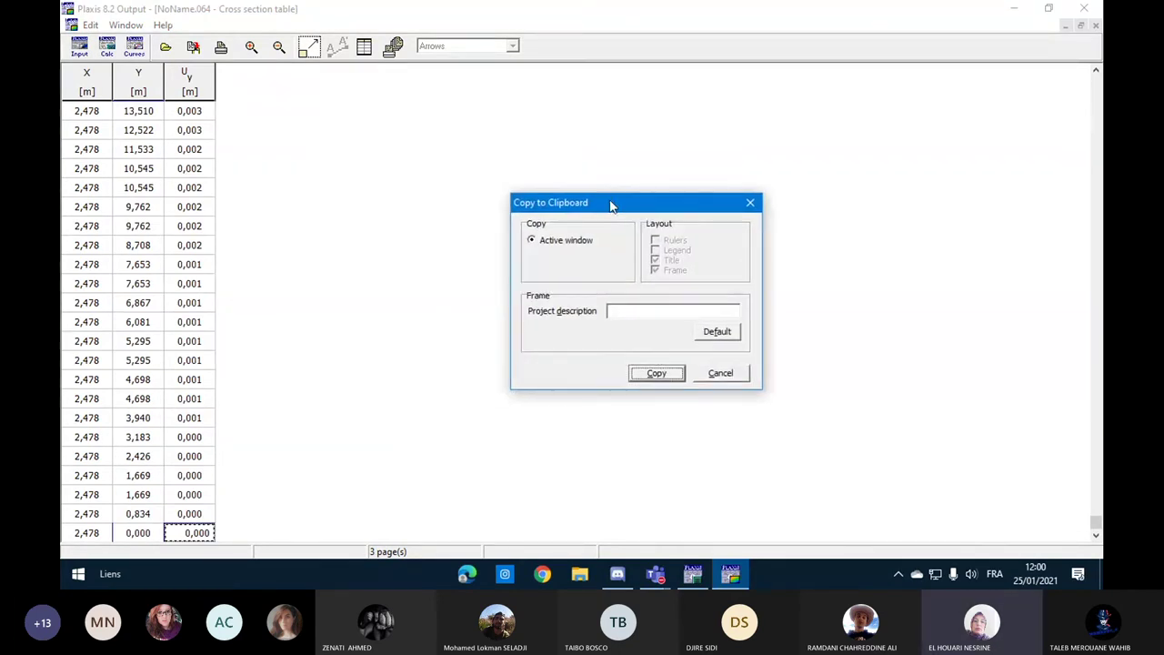
{"action": "left_click", "coordinate": [684, 374]}
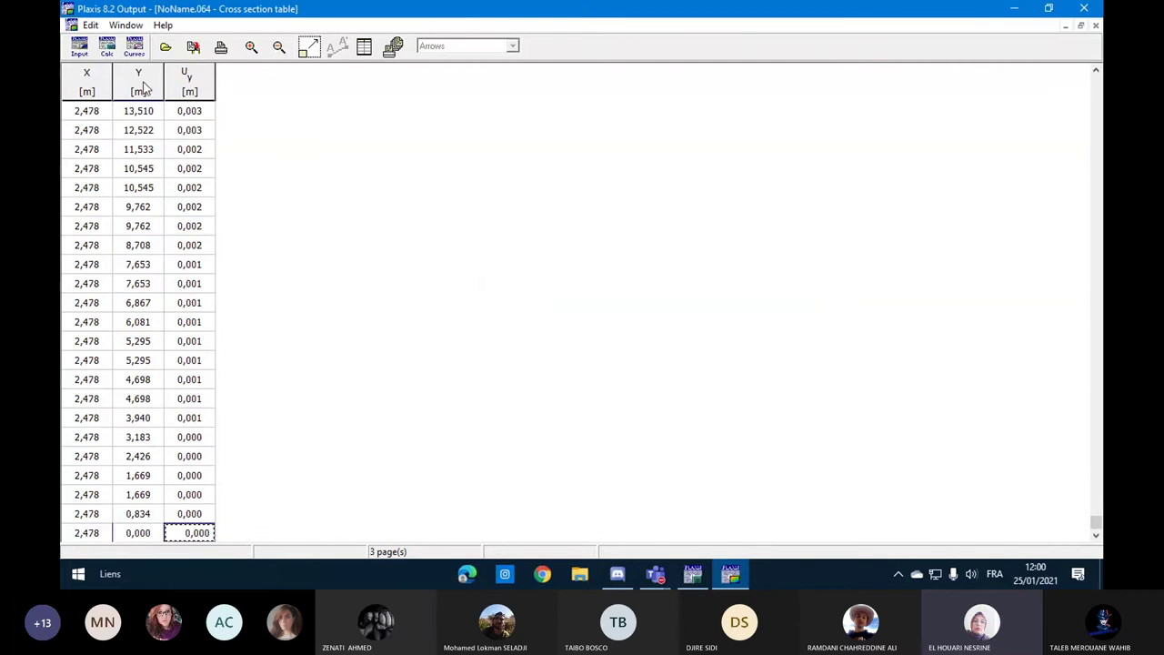
{"action": "left_click_drag", "start_coordinate": [143, 86], "coordinate": [221, 112]}
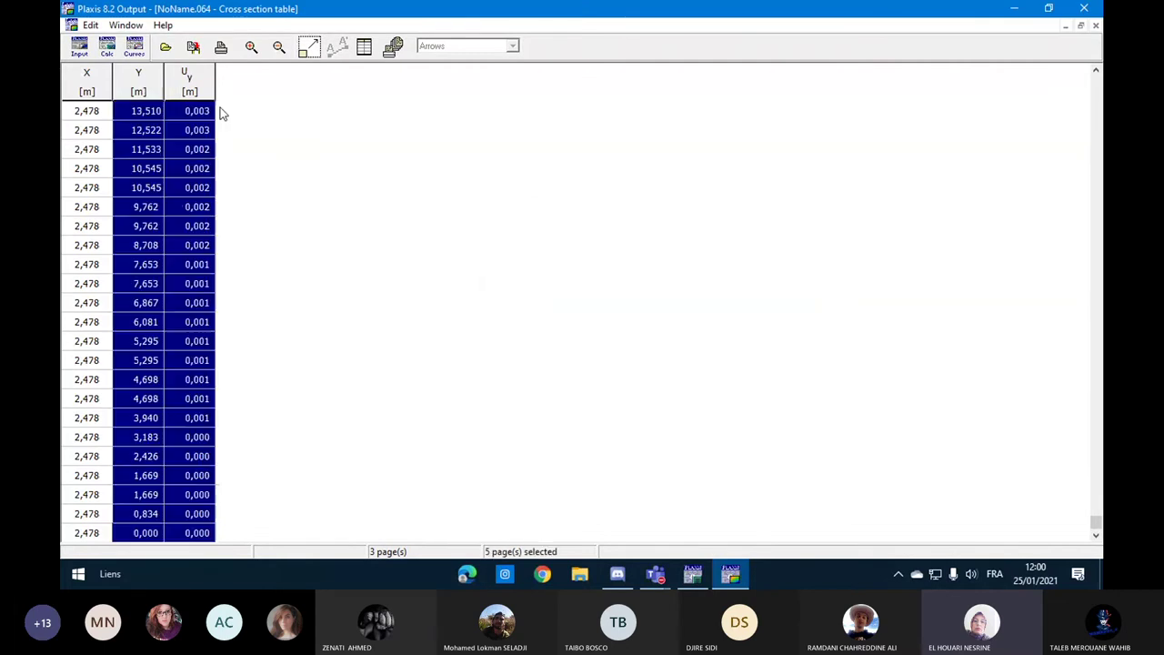
Step: Switch to Excel, dismiss the Office sign-in window and create a blank workbook
{"action": "left_click", "coordinate": [78, 573]}
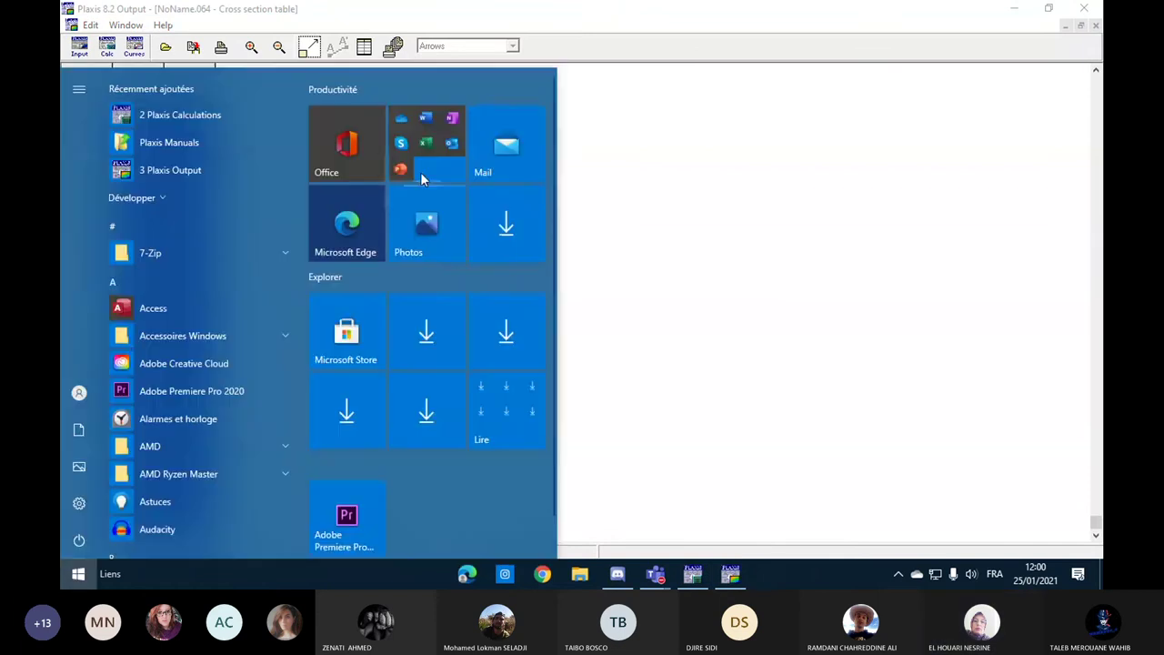
{"action": "left_click", "coordinate": [420, 172]}
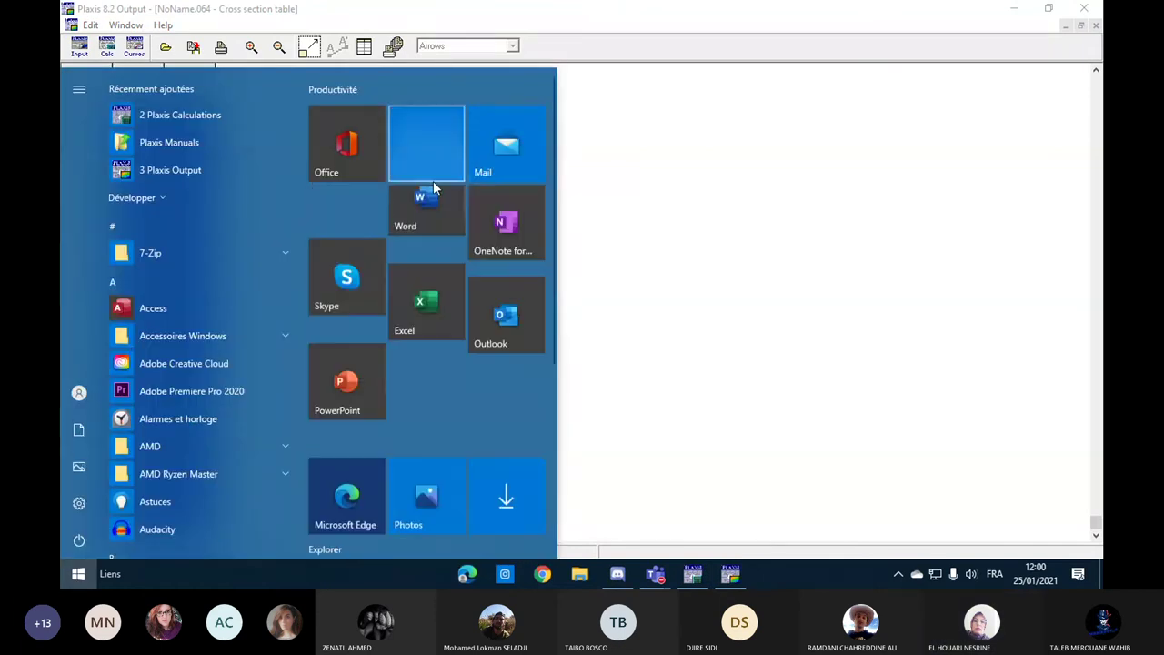
{"action": "left_click", "coordinate": [427, 335]}
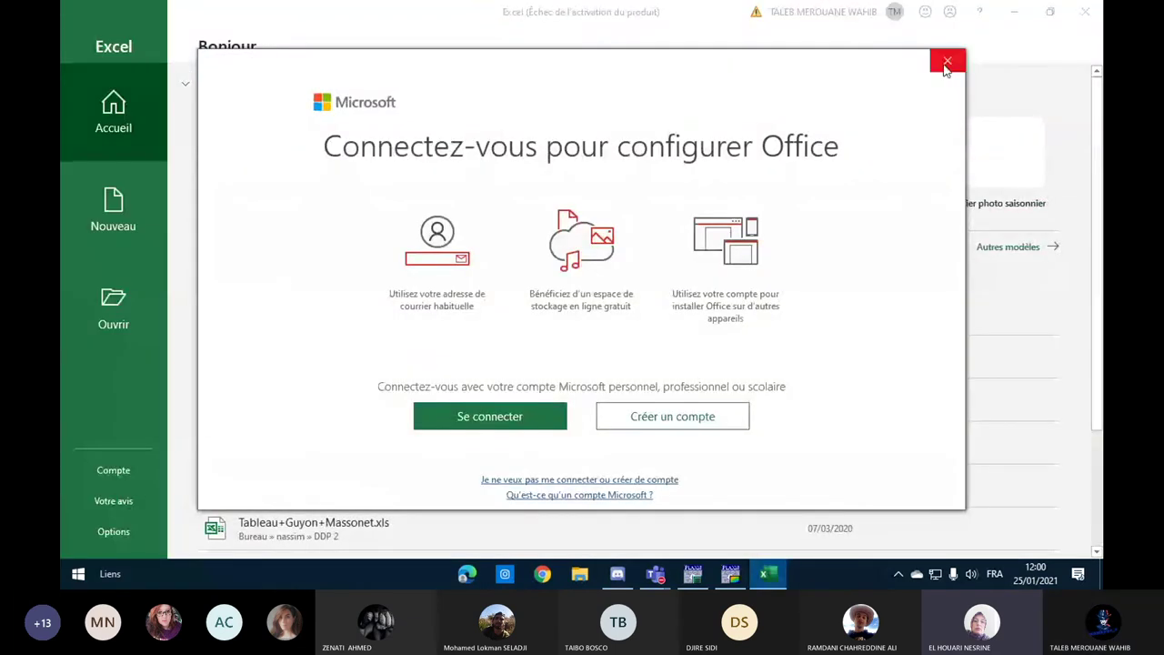
{"action": "left_click", "coordinate": [946, 68]}
{"action": "left_click", "coordinate": [278, 188]}
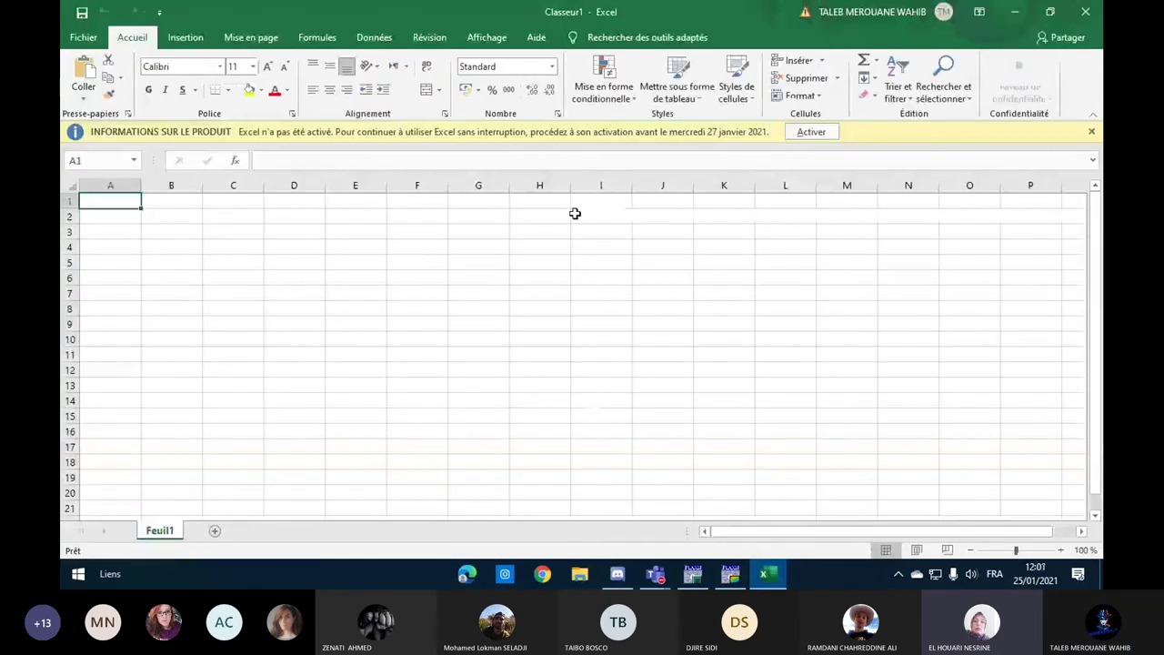
Step: Paste the cross-section table at cell A1 and clear the X data in column A
{"action": "key", "text": "ctrl+v"}
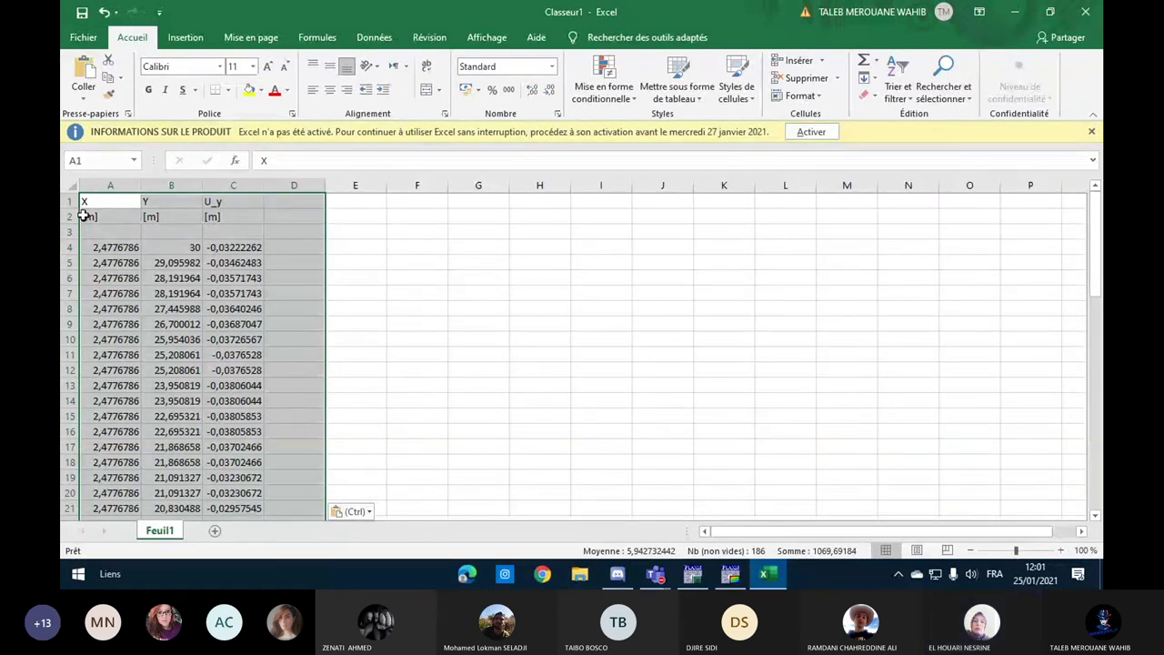
{"action": "left_click_drag", "start_coordinate": [83, 202], "coordinate": [119, 216]}
{"action": "scroll", "coordinate": [247, 229], "scroll_direction": "up", "scroll_amount": 20}
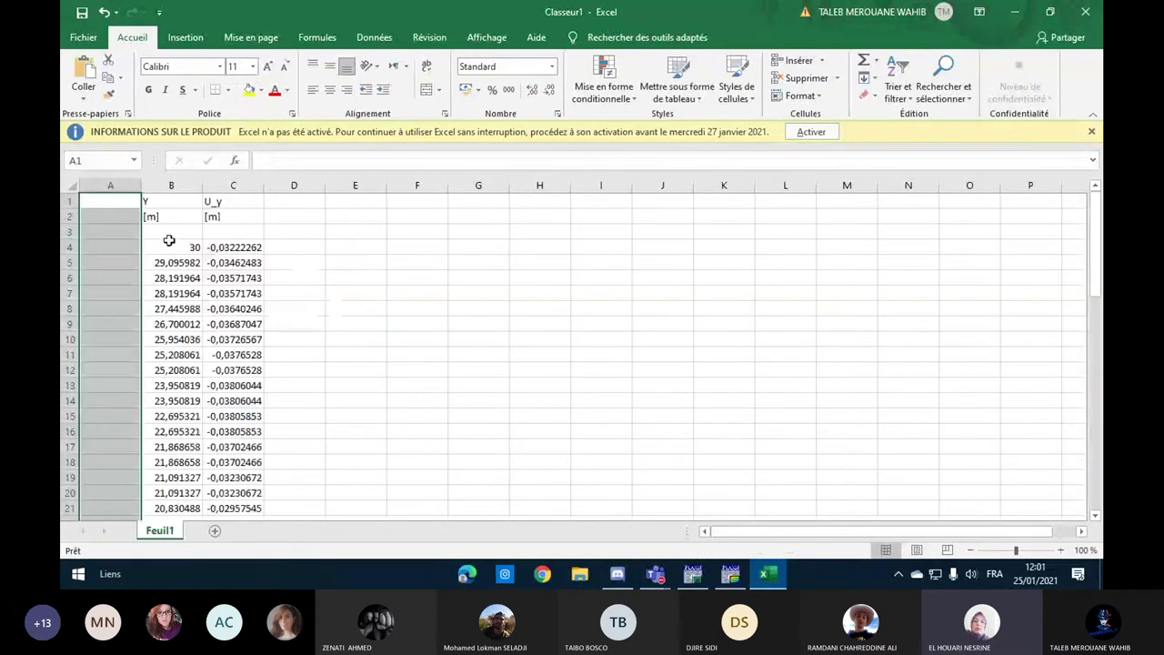
{"action": "left_click", "coordinate": [162, 215]}
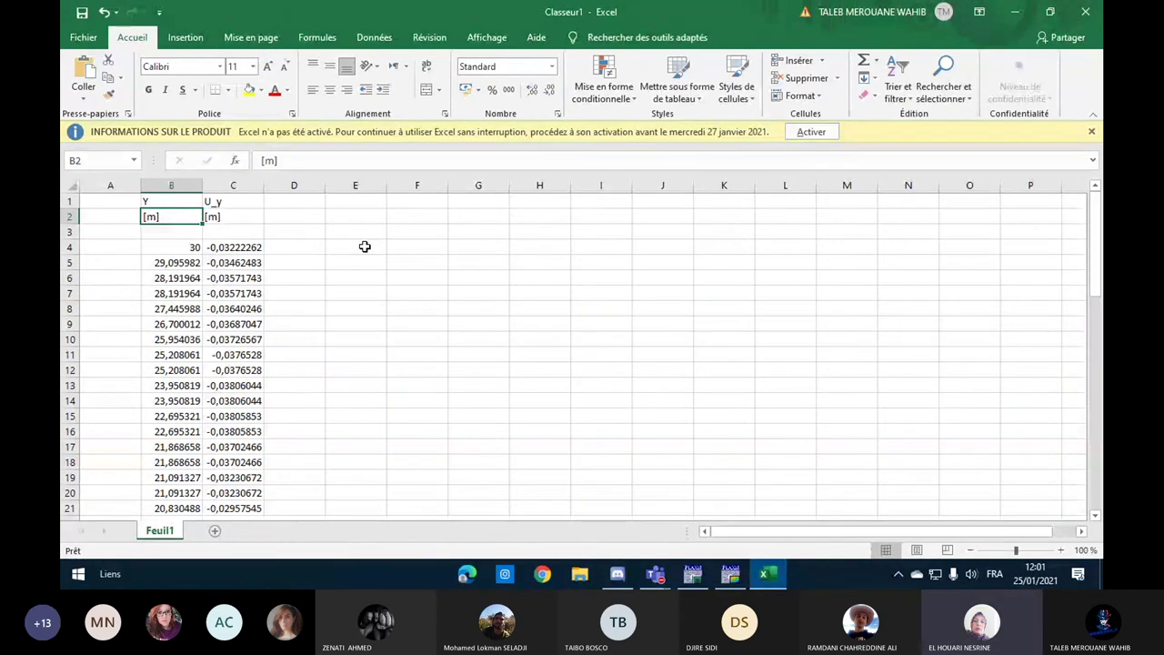
{"action": "left_click_drag", "start_coordinate": [168, 201], "coordinate": [218, 532]}
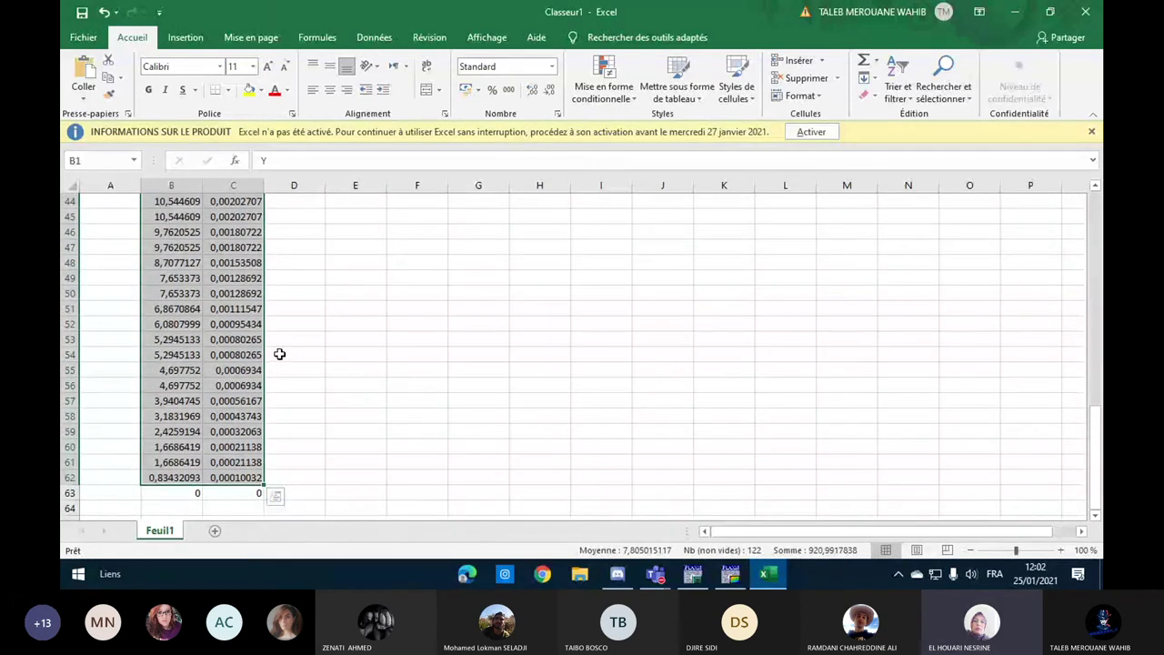
{"action": "left_click_drag", "start_coordinate": [142, 494], "coordinate": [141, 497]}
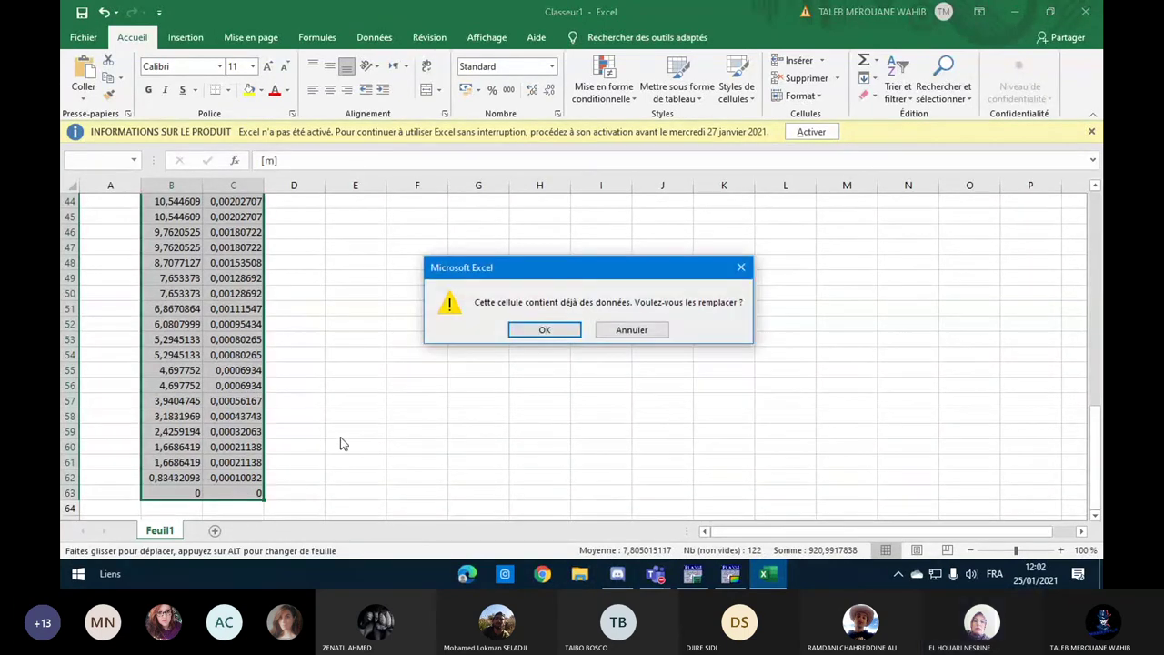
{"action": "left_click", "coordinate": [655, 329]}
{"action": "left_click_drag", "start_coordinate": [264, 488], "coordinate": [265, 500]}
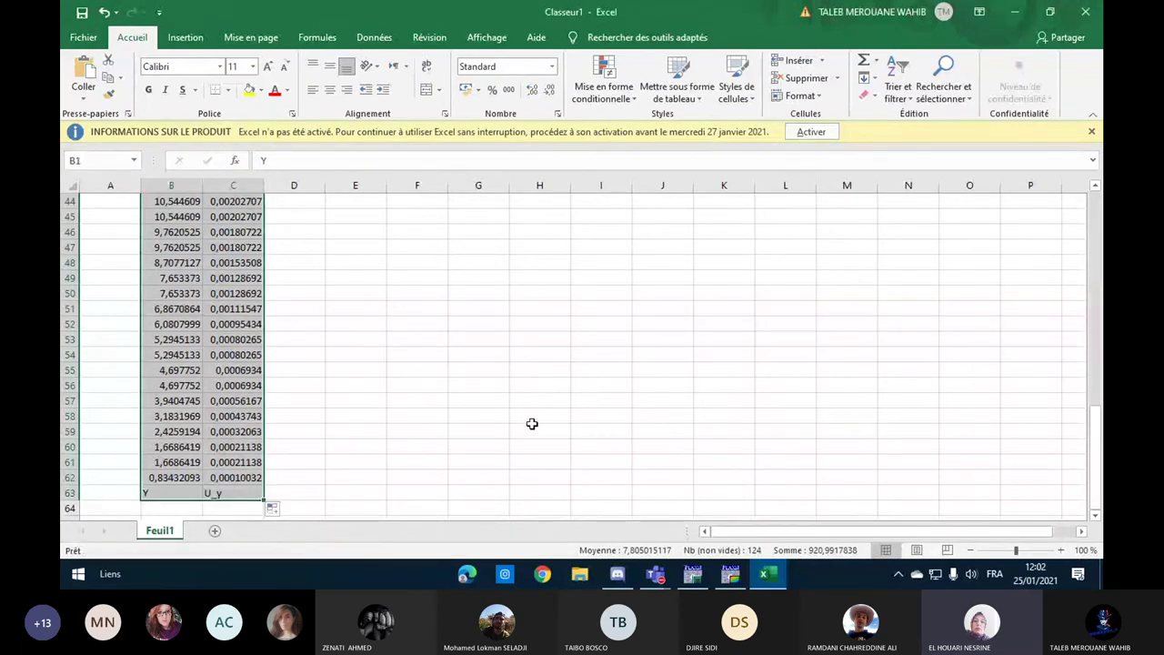
{"action": "scroll", "coordinate": [532, 424], "scroll_direction": "up", "scroll_amount": 15}
{"action": "left_click", "coordinate": [107, 12]}
{"action": "left_click", "coordinate": [122, 216]}
Step: Plot the Y and U_y data in B1:C63 as a scatter chart with smooth lines and markers, and dismiss the activation notice
{"action": "left_click_drag", "start_coordinate": [157, 197], "coordinate": [209, 441]}
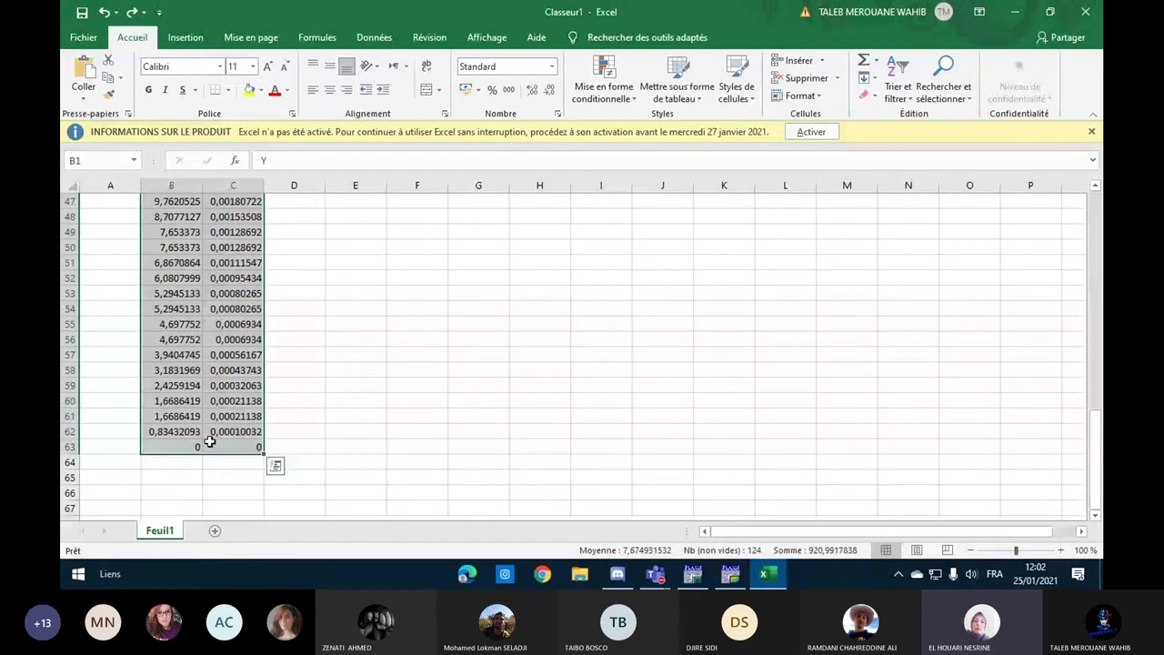
{"action": "left_click", "coordinate": [186, 38]}
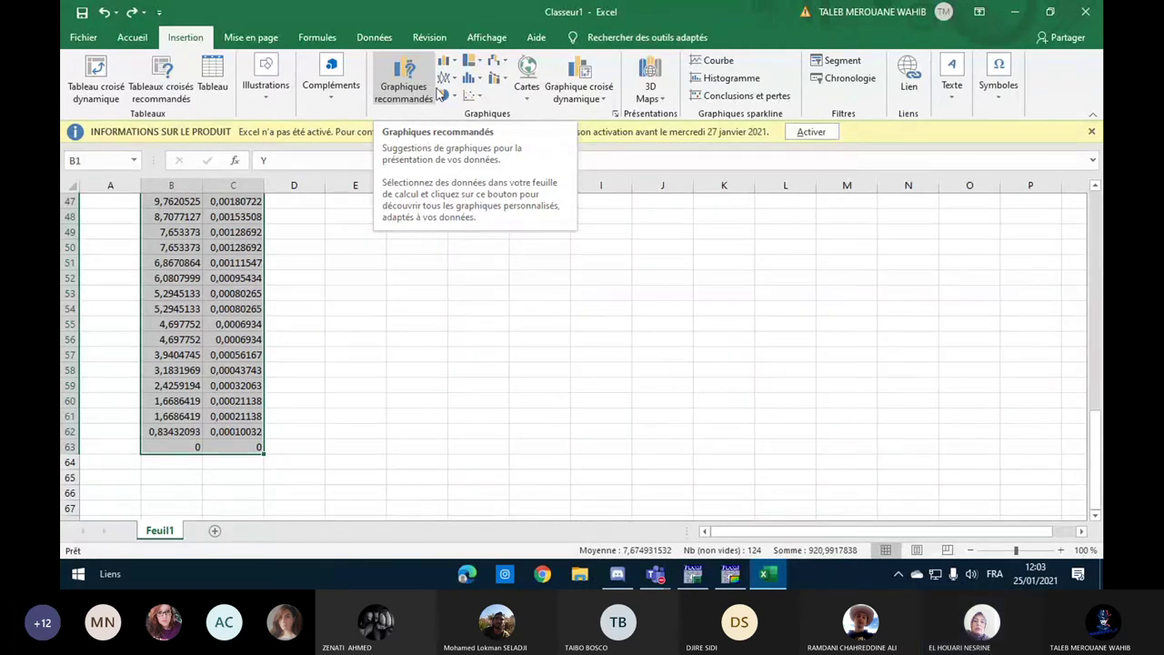
{"action": "left_click", "coordinate": [480, 98]}
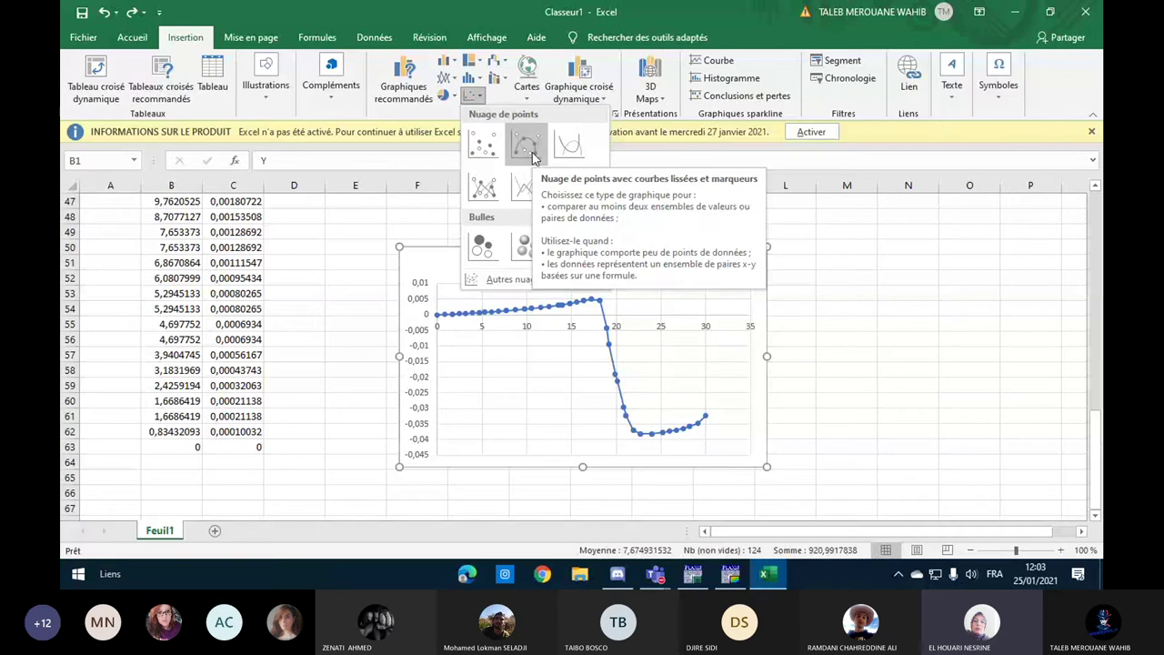
{"action": "left_click", "coordinate": [527, 146]}
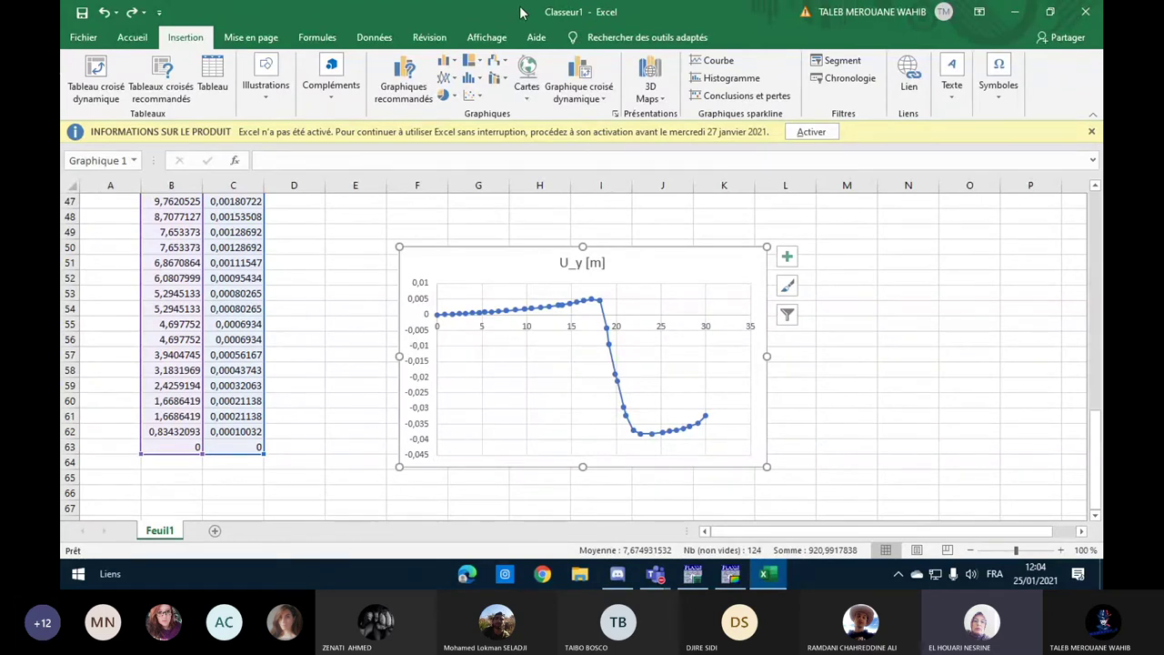
{"action": "left_click", "coordinate": [1091, 132]}
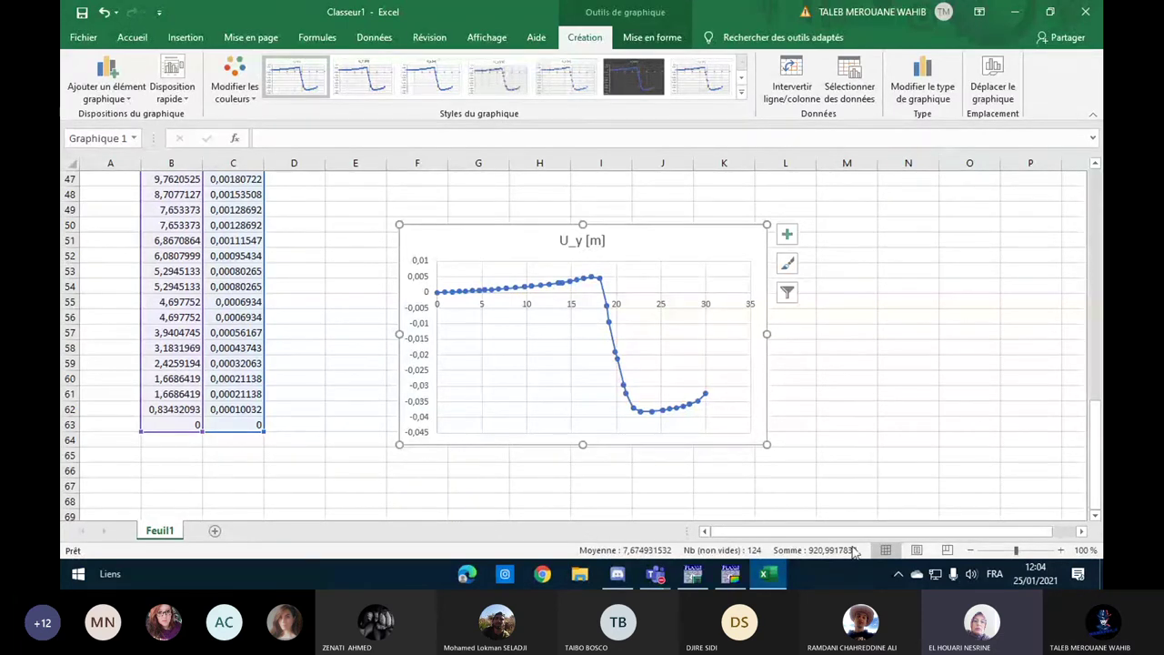
Step: Switch back to Plaxis Output and close the cross-section table and the sidewall cross-section to return to the full model
{"action": "left_click", "coordinate": [729, 573]}
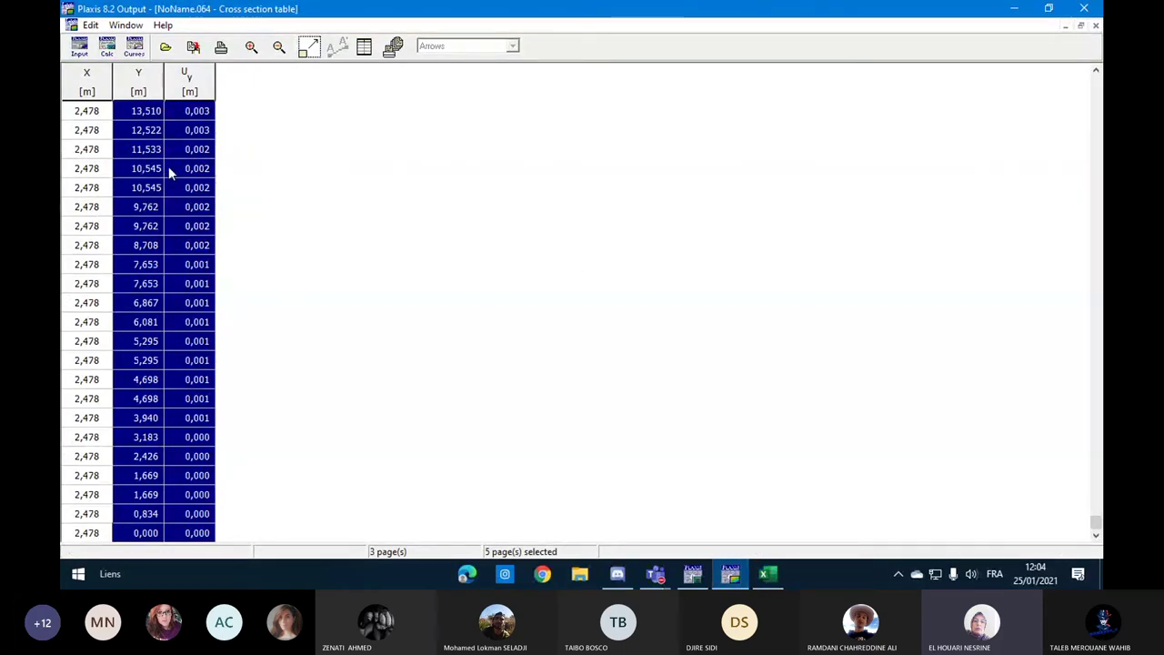
{"action": "left_click", "coordinate": [1096, 27]}
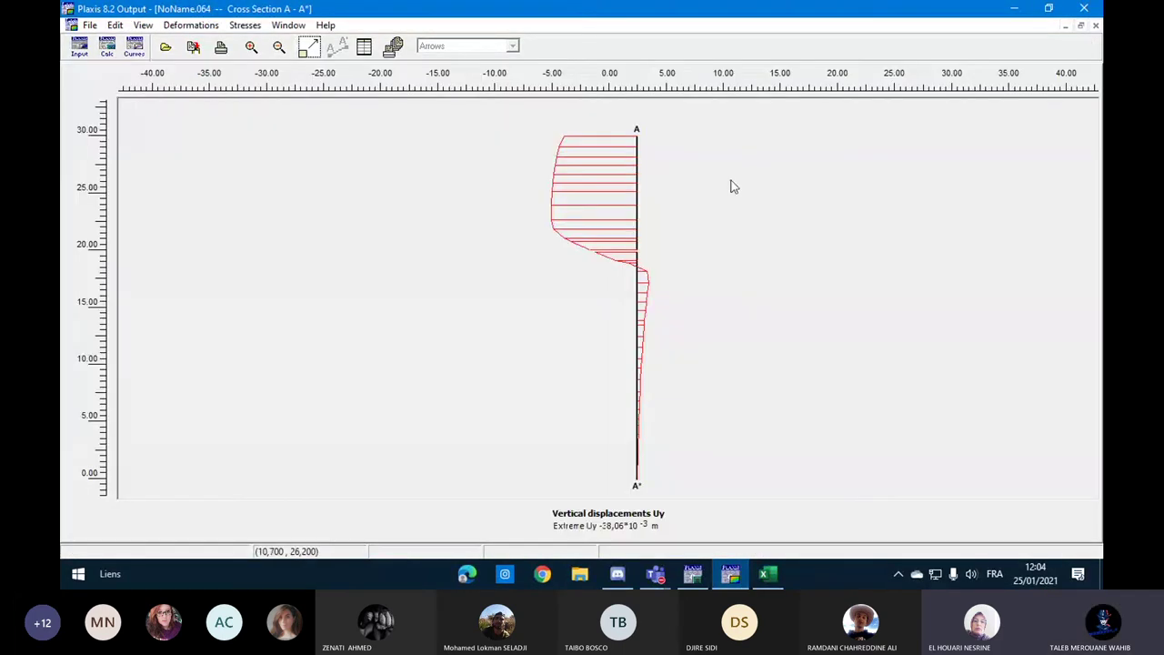
{"action": "left_click", "coordinate": [1095, 26]}
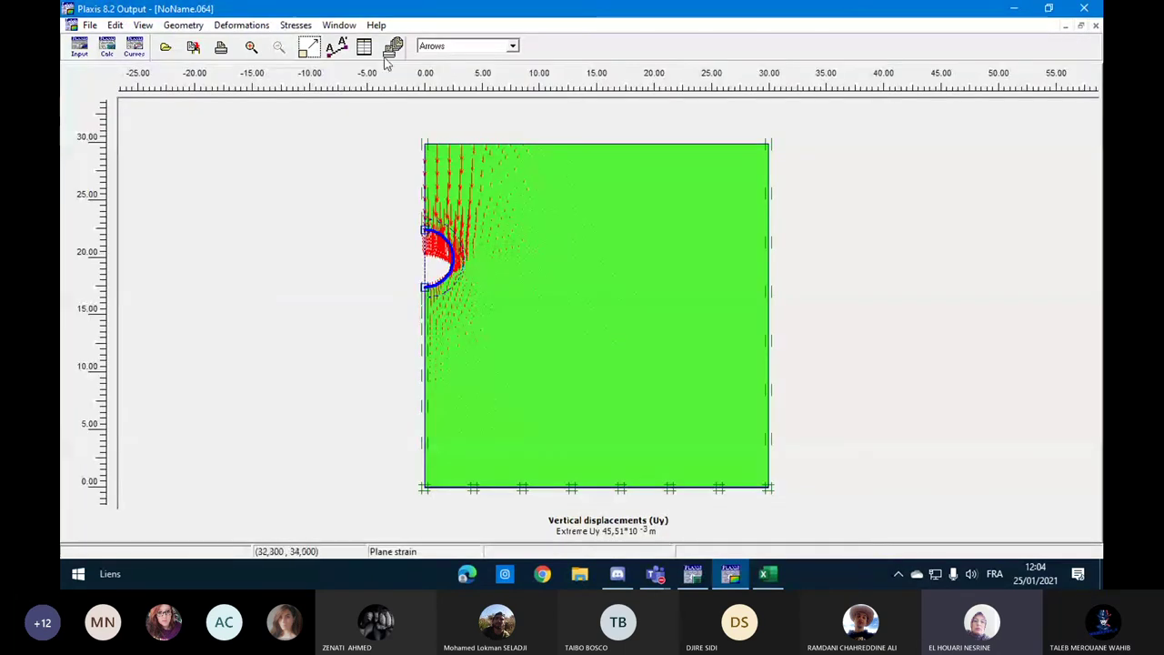
{"action": "left_click", "coordinate": [291, 26]}
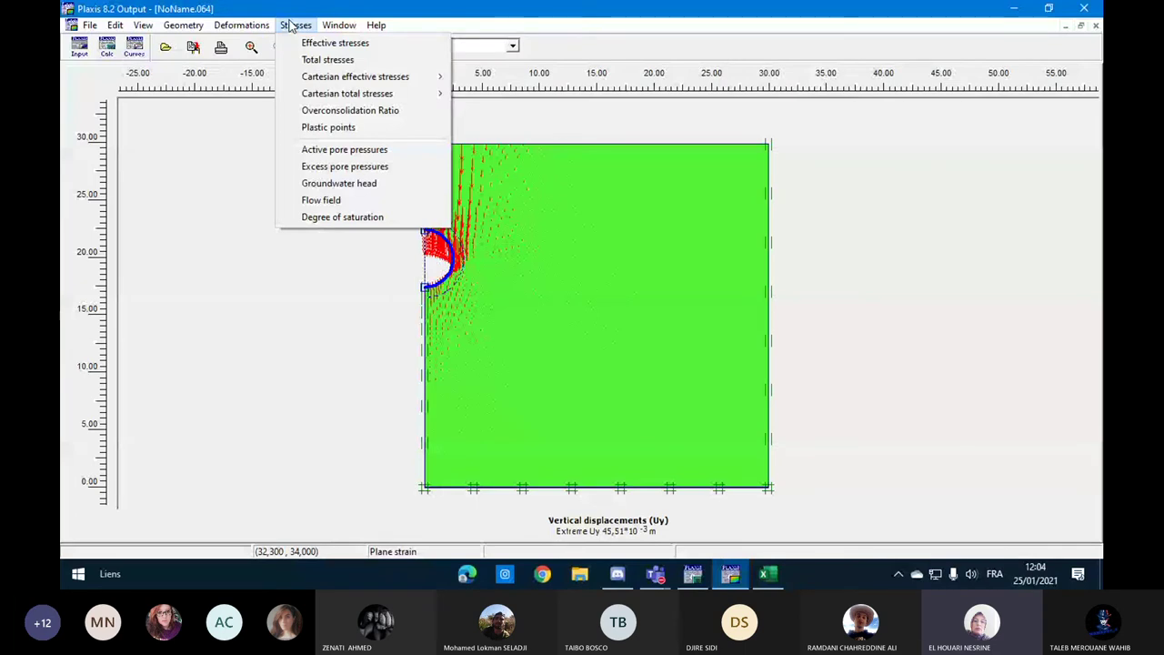
{"action": "left_click", "coordinate": [291, 25]}
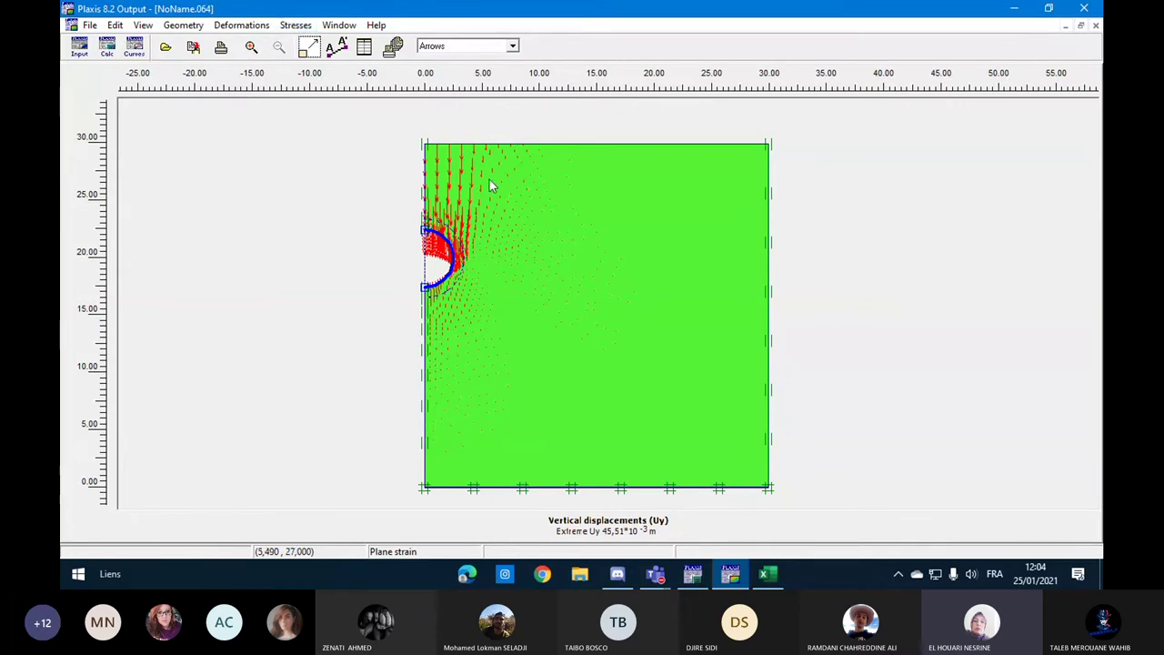
Step: Open the plate results of the tunnel lining and display its bending moments
{"action": "double_click", "coordinate": [449, 255]}
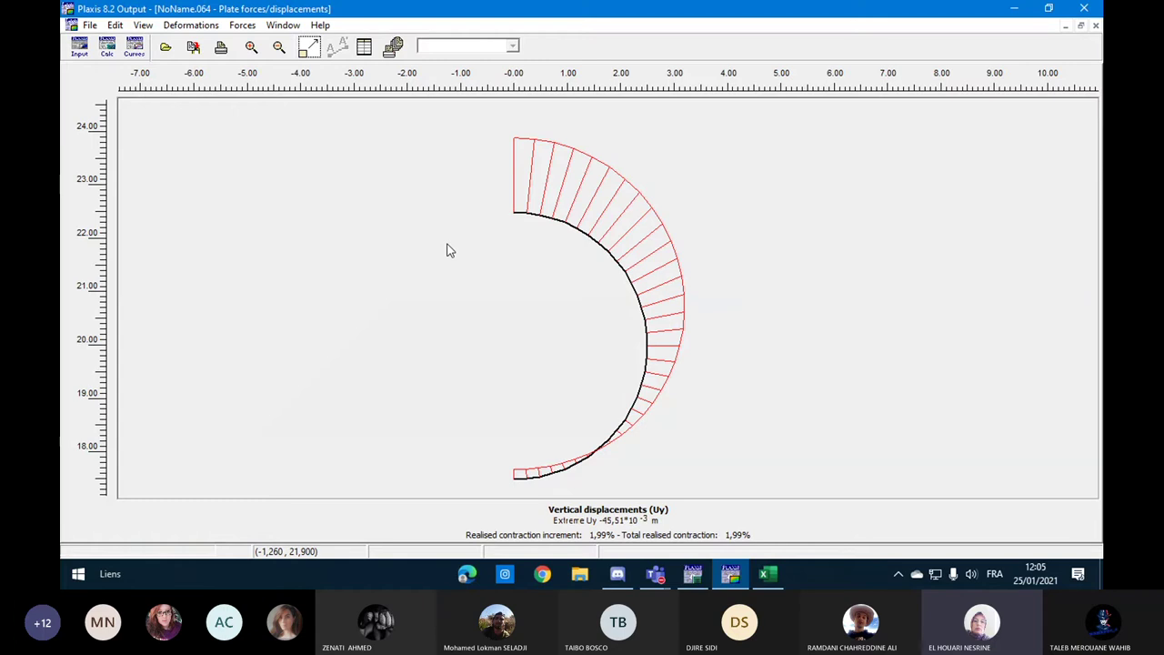
{"action": "left_click", "coordinate": [244, 25]}
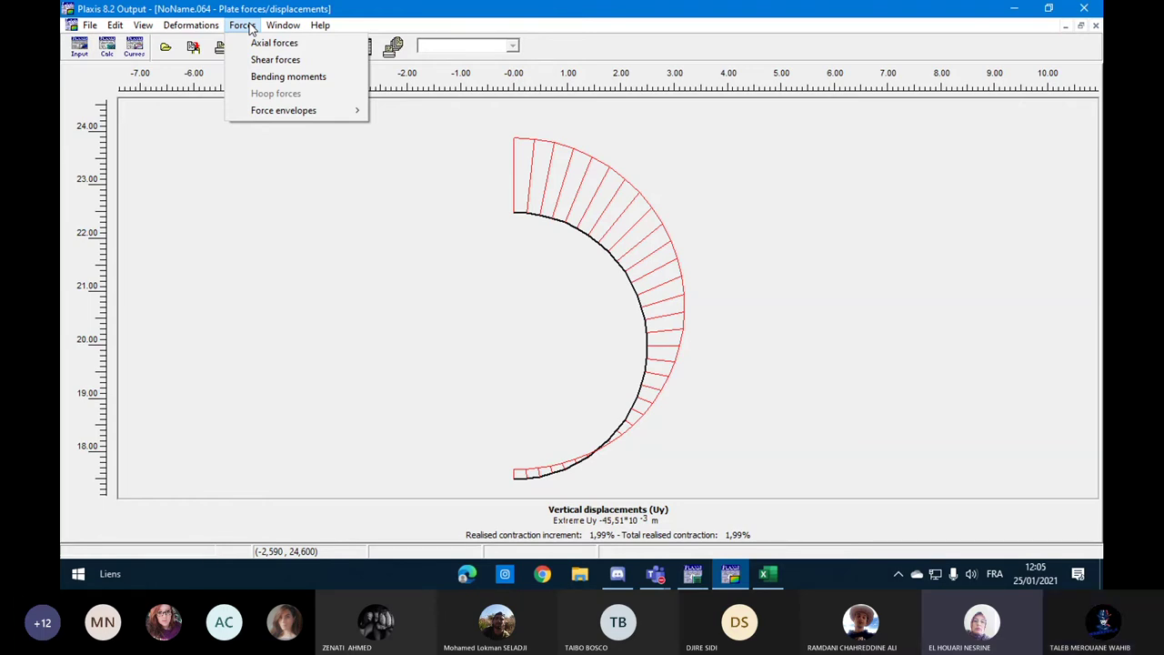
{"action": "mouse_move", "coordinate": [283, 24]}
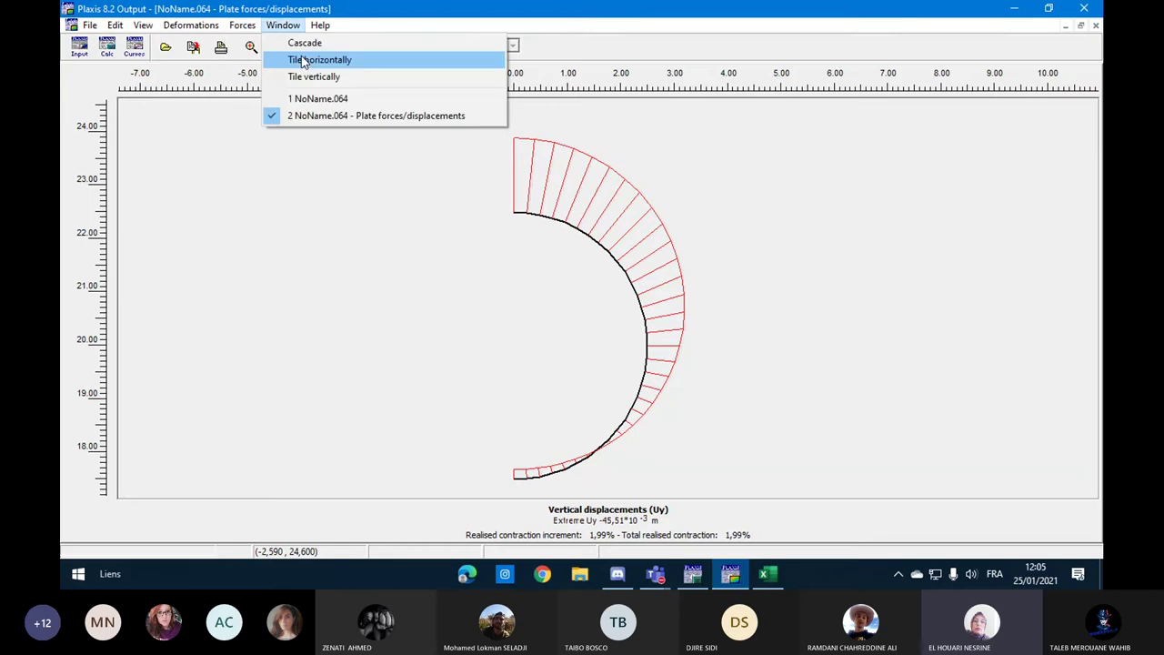
{"action": "mouse_move", "coordinate": [242, 24]}
{"action": "left_click", "coordinate": [272, 77]}
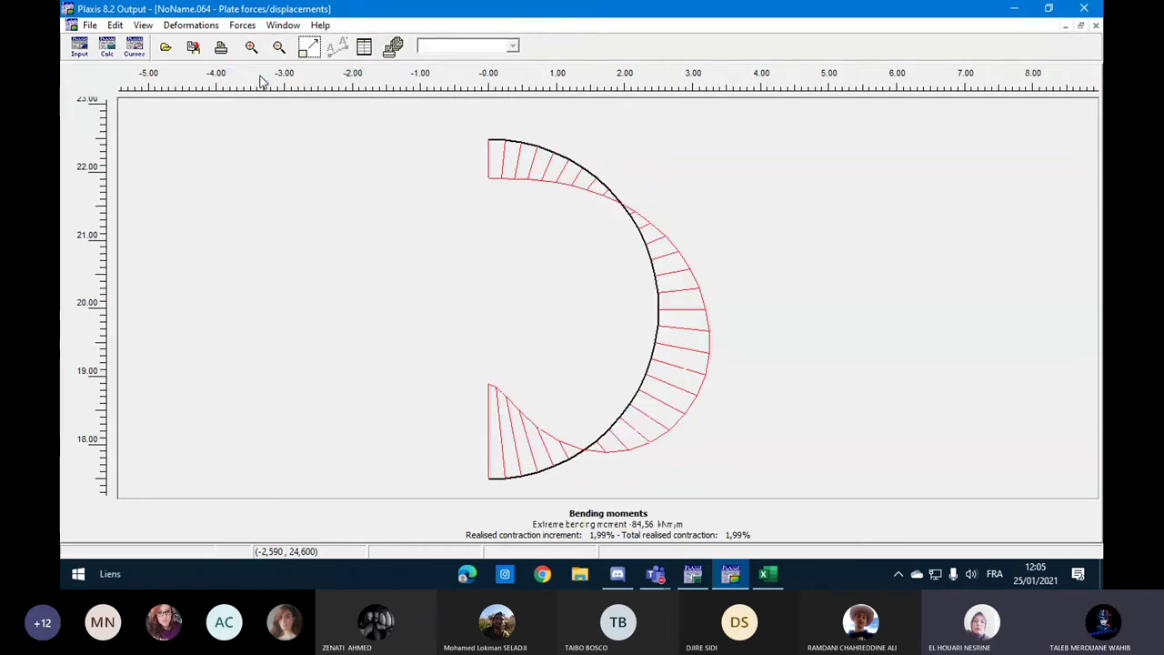